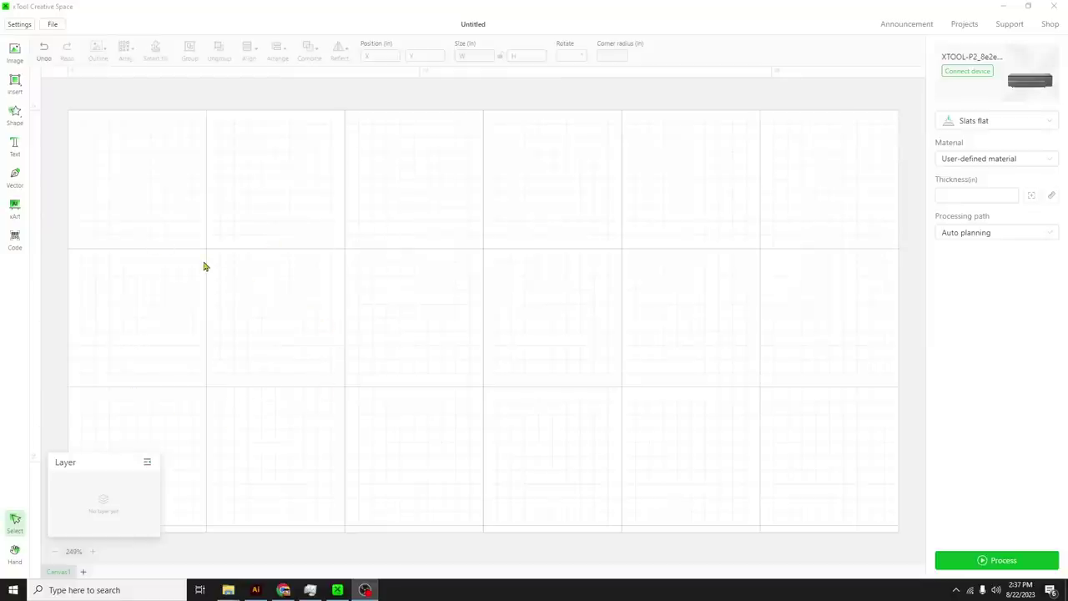
Step: Draw a small circle near the upper left of the canvas and bring up its Circular array settings
{"action": "left_click", "coordinate": [16, 84]}
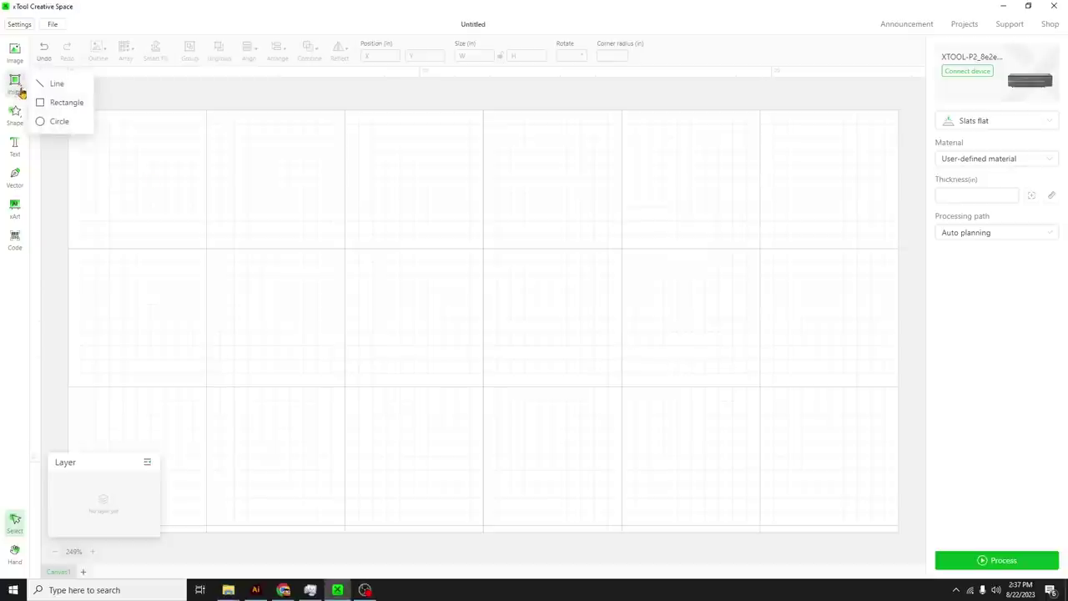
{"action": "left_click", "coordinate": [58, 122]}
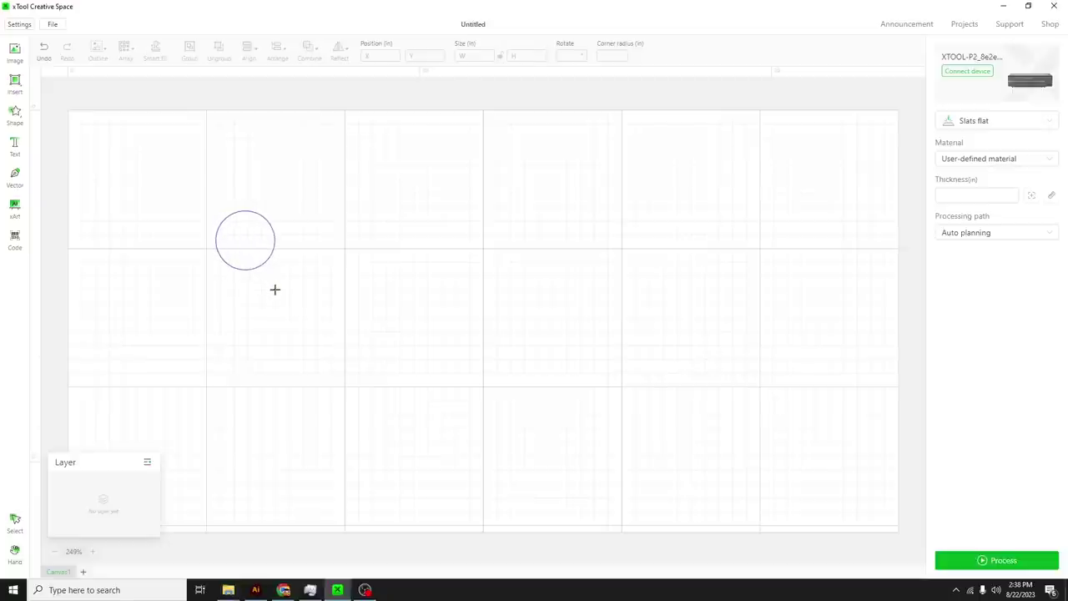
{"action": "left_click_drag", "start_coordinate": [216, 211], "coordinate": [277, 291]}
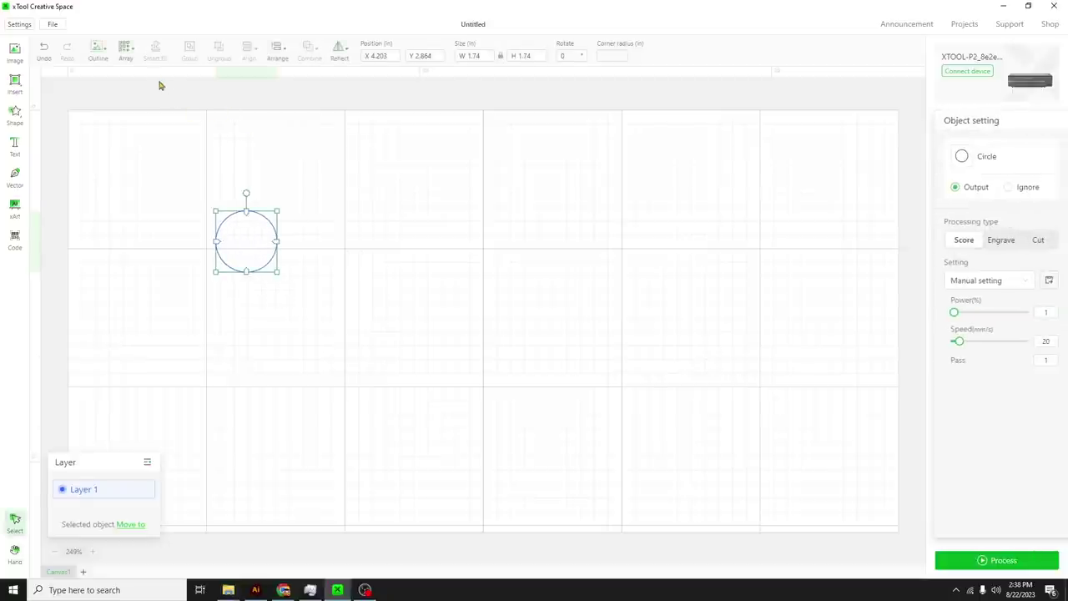
{"action": "left_click", "coordinate": [130, 59]}
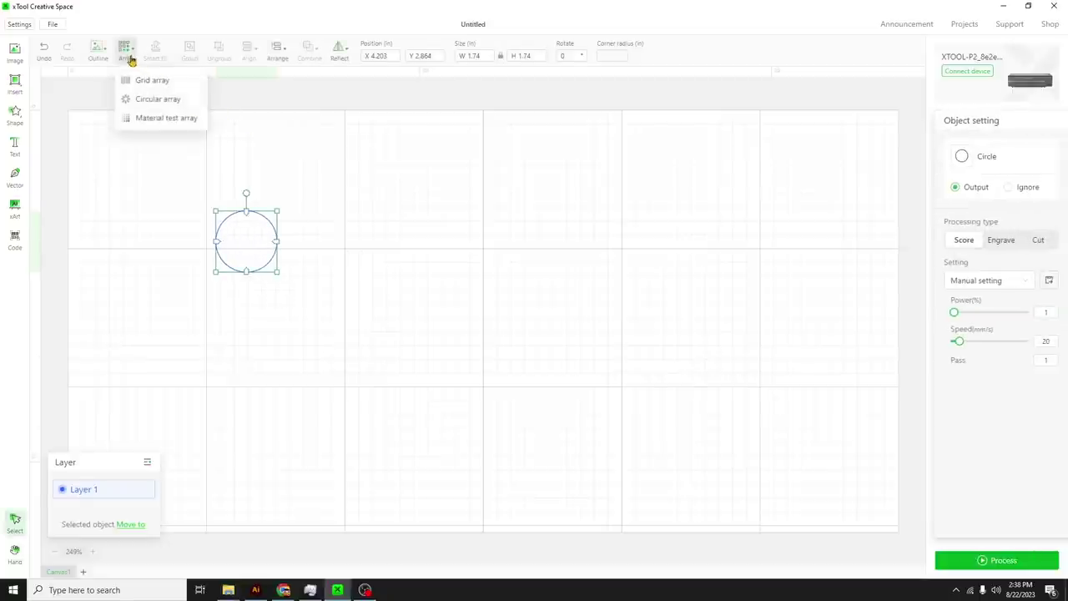
{"action": "left_click", "coordinate": [155, 99]}
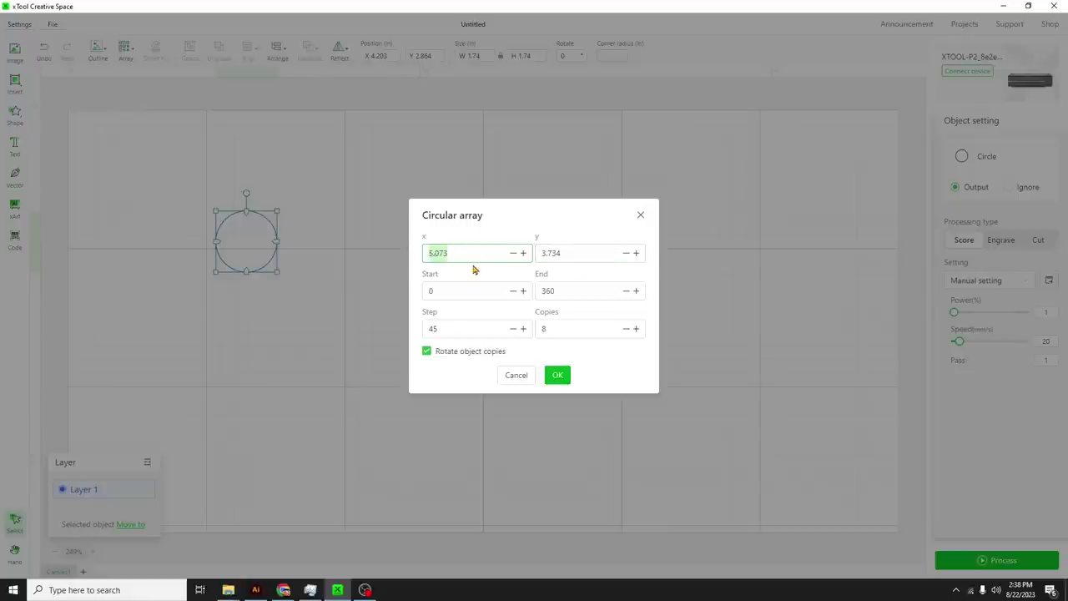
Step: Set the circular array centre to x 7, y 6
{"action": "type", "text": "10"}
{"action": "double_click", "coordinate": [585, 254]}
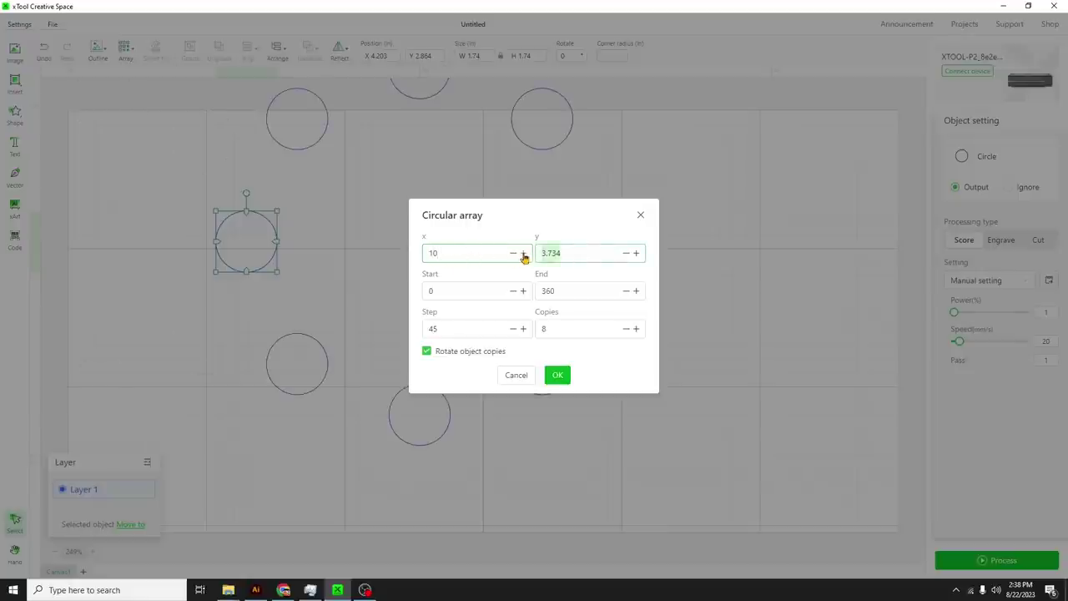
{"action": "type", "text": "10"}
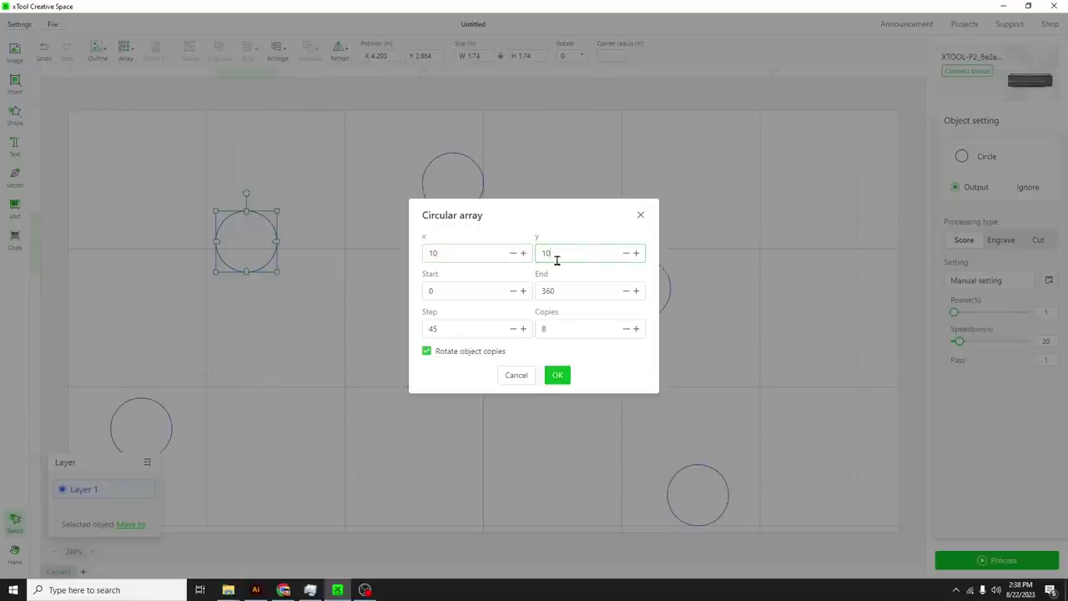
{"action": "left_click_drag", "start_coordinate": [495, 255], "coordinate": [425, 255]}
{"action": "type", "text": "5"}
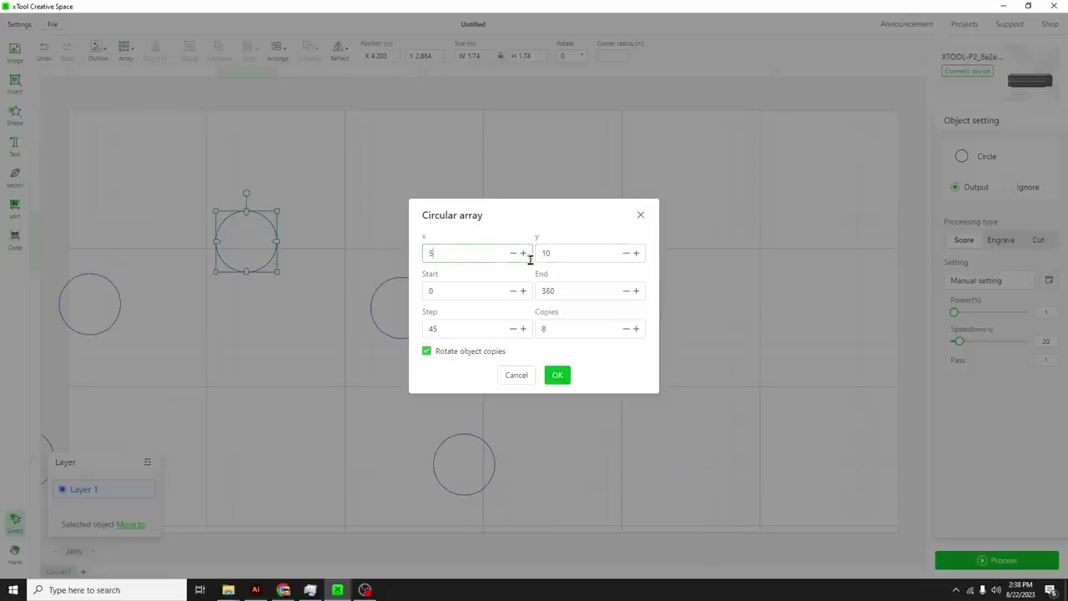
{"action": "double_click", "coordinate": [548, 253]}
{"action": "type", "text": "5"}
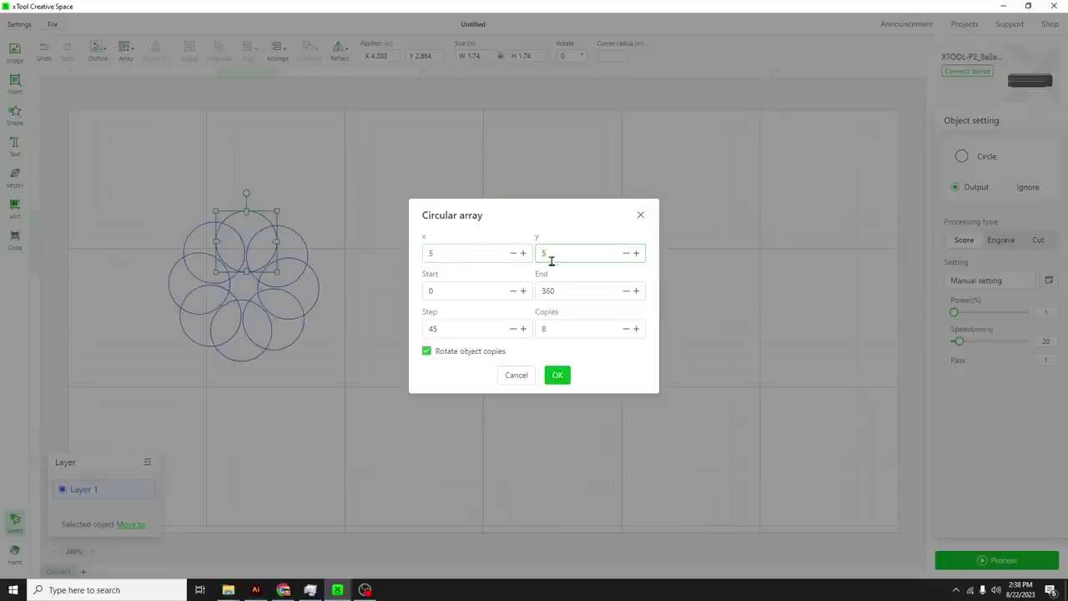
{"action": "key", "text": "BackSpace"}
{"action": "type", "text": "8"}
{"action": "left_click", "coordinate": [455, 255]}
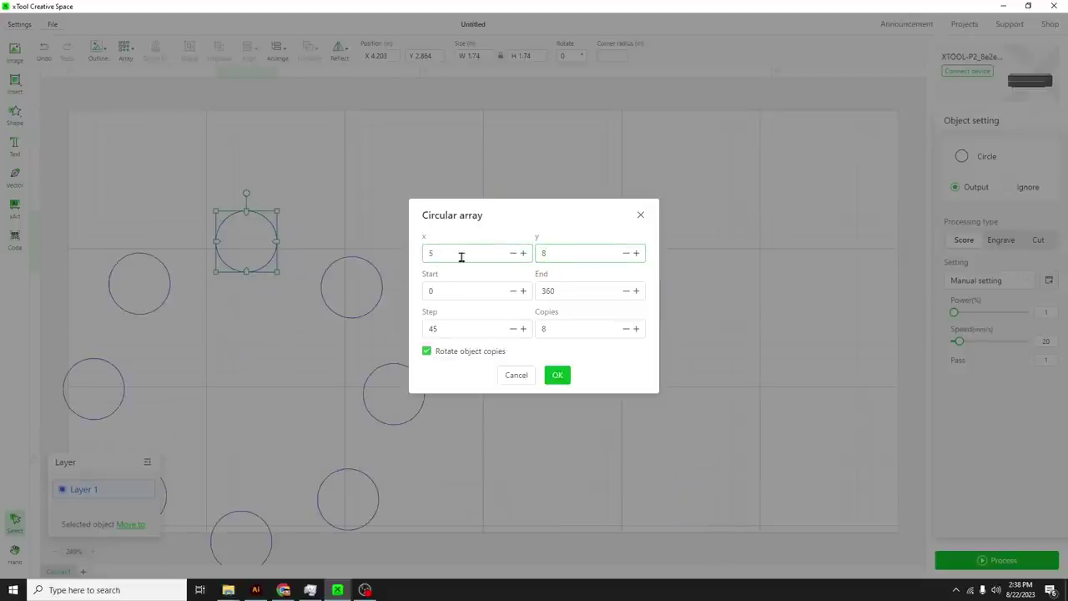
{"action": "key", "text": "BackSpace"}
{"action": "type", "text": "4"}
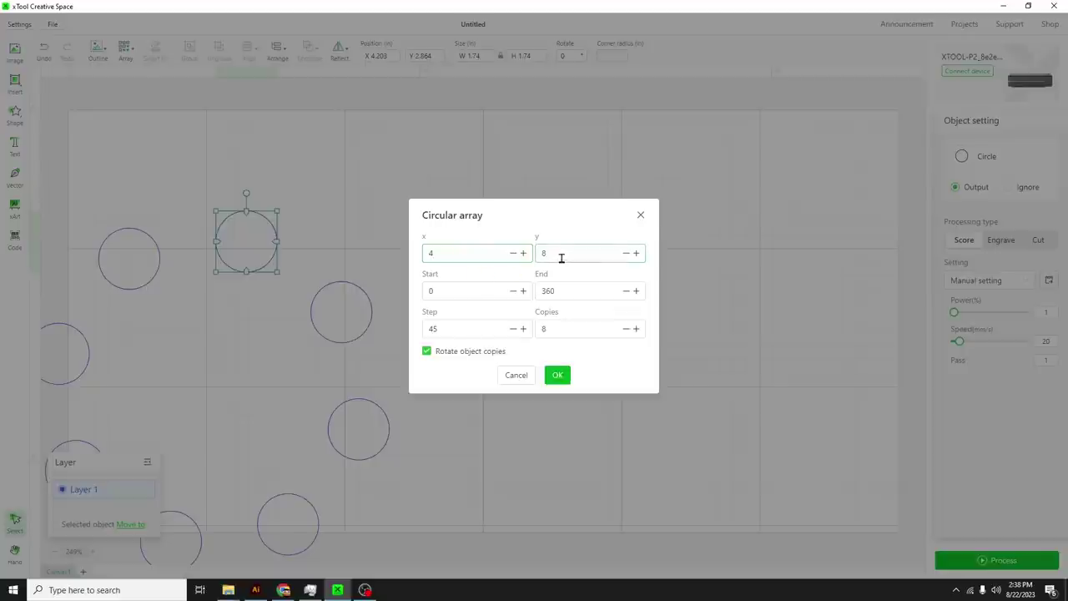
{"action": "key", "text": "BackSpace"}
{"action": "type", "text": "7"}
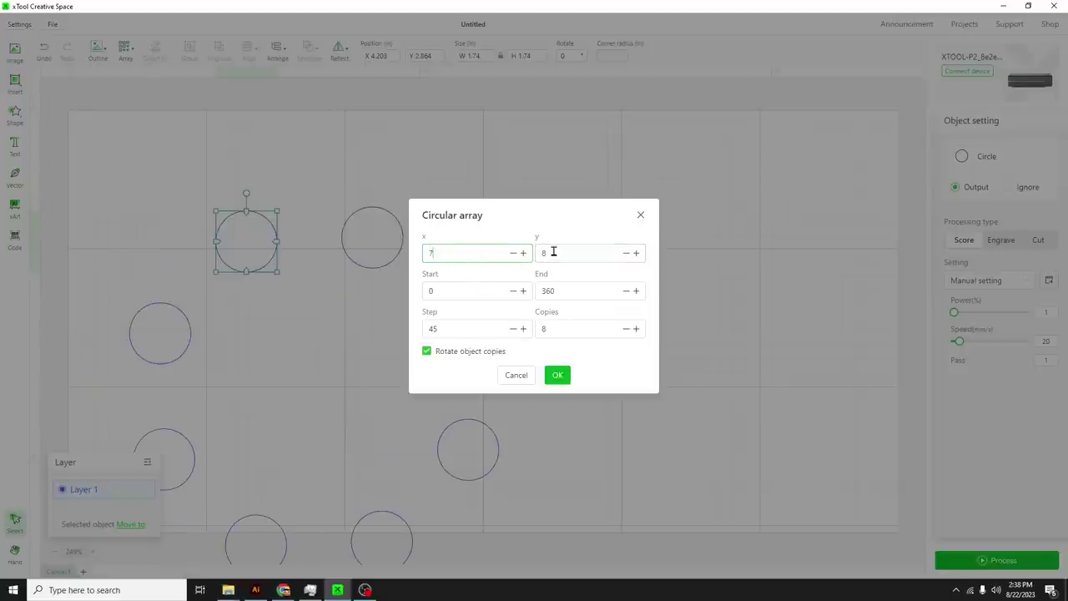
{"action": "left_click", "coordinate": [550, 252]}
{"action": "left_click", "coordinate": [628, 254]}
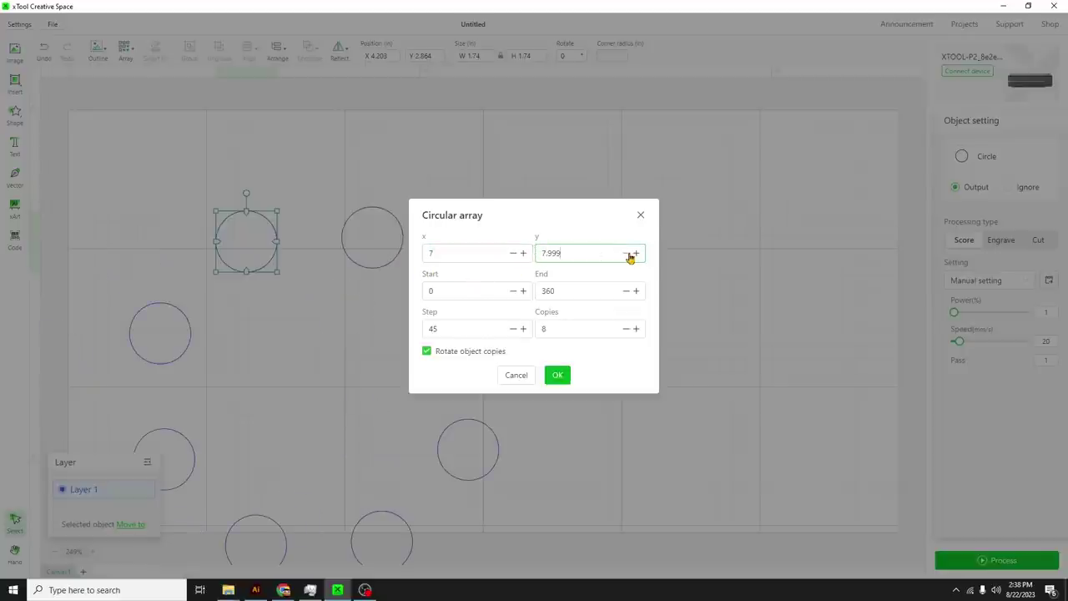
{"action": "left_click", "coordinate": [629, 254]}
{"action": "left_click_drag", "start_coordinate": [592, 252], "coordinate": [537, 252]}
{"action": "type", "text": "7"}
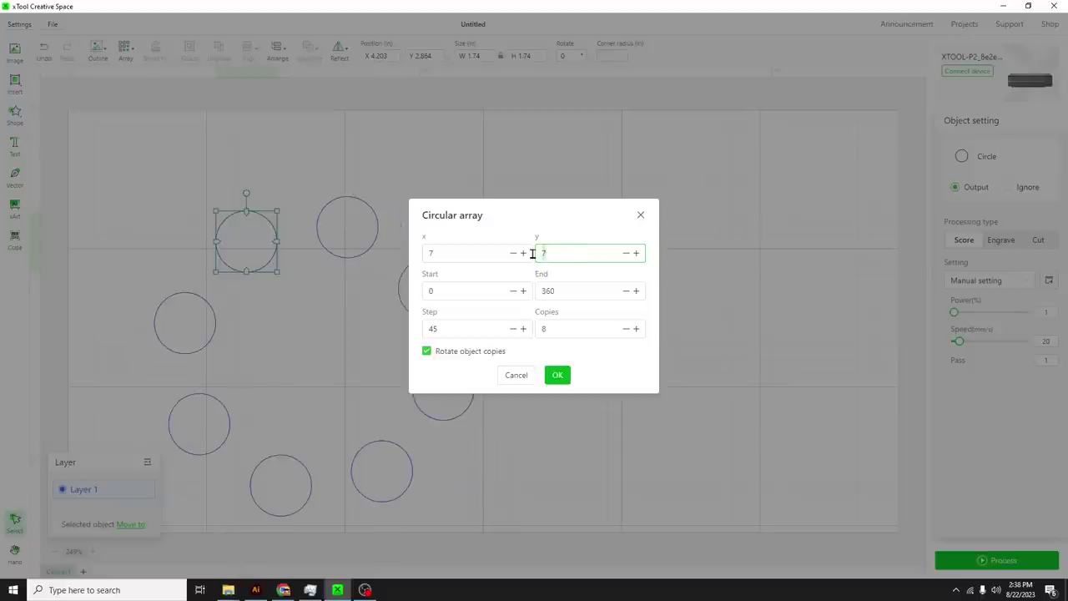
{"action": "key", "text": "BackSpace"}
{"action": "type", "text": "6"}
{"action": "left_click", "coordinate": [453, 253]}
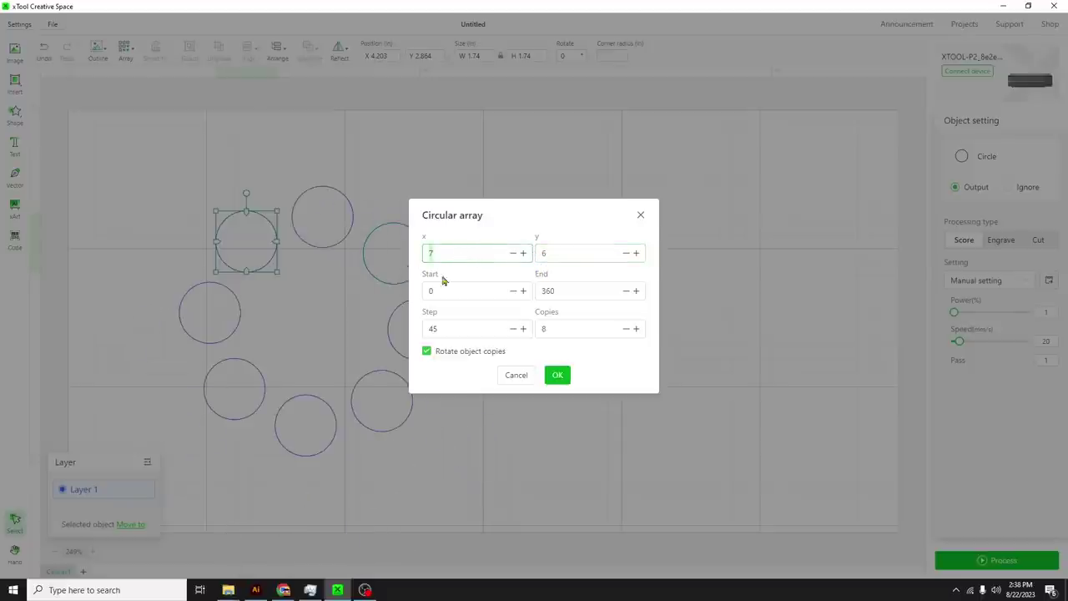
Step: Set the array to 12 copies at 30° steps and apply it
{"action": "left_click", "coordinate": [567, 325]}
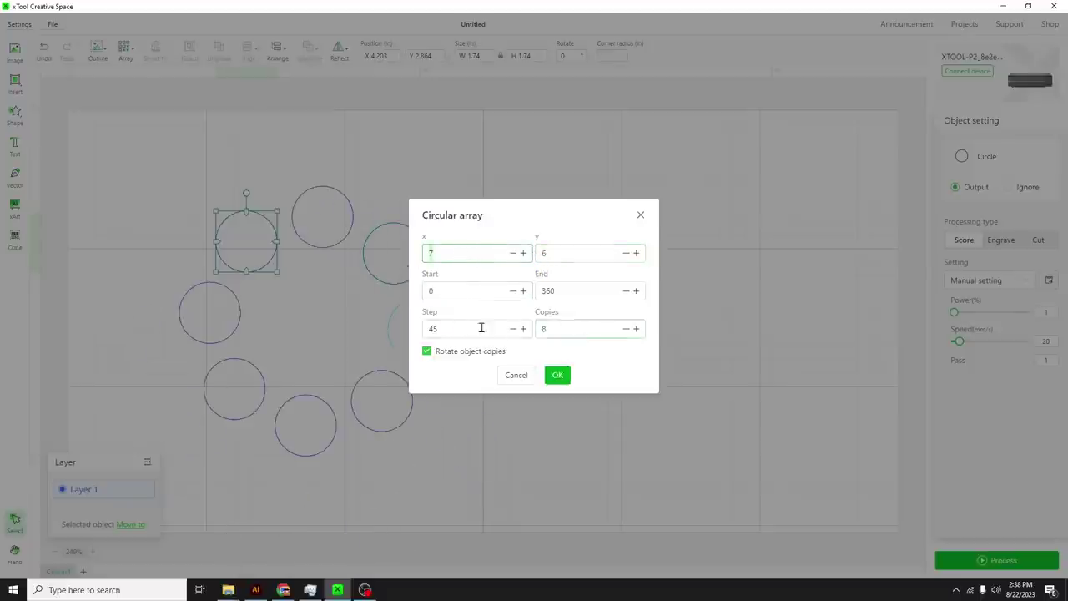
{"action": "left_click", "coordinate": [636, 330]}
{"action": "left_click", "coordinate": [636, 330]}
{"action": "left_click", "coordinate": [636, 330]}
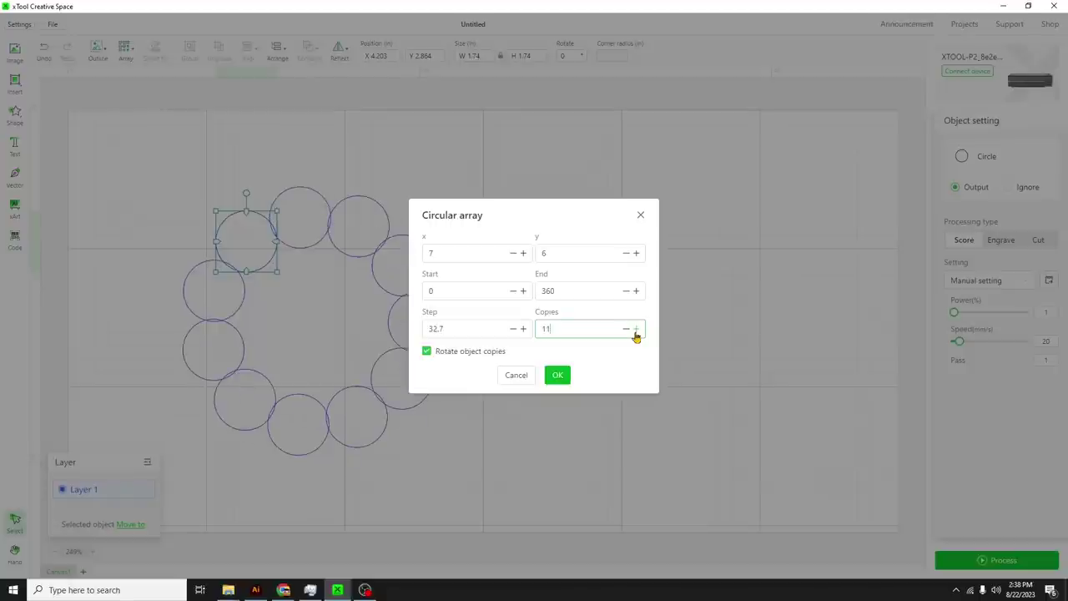
{"action": "left_click", "coordinate": [636, 330]}
{"action": "left_click", "coordinate": [636, 331]}
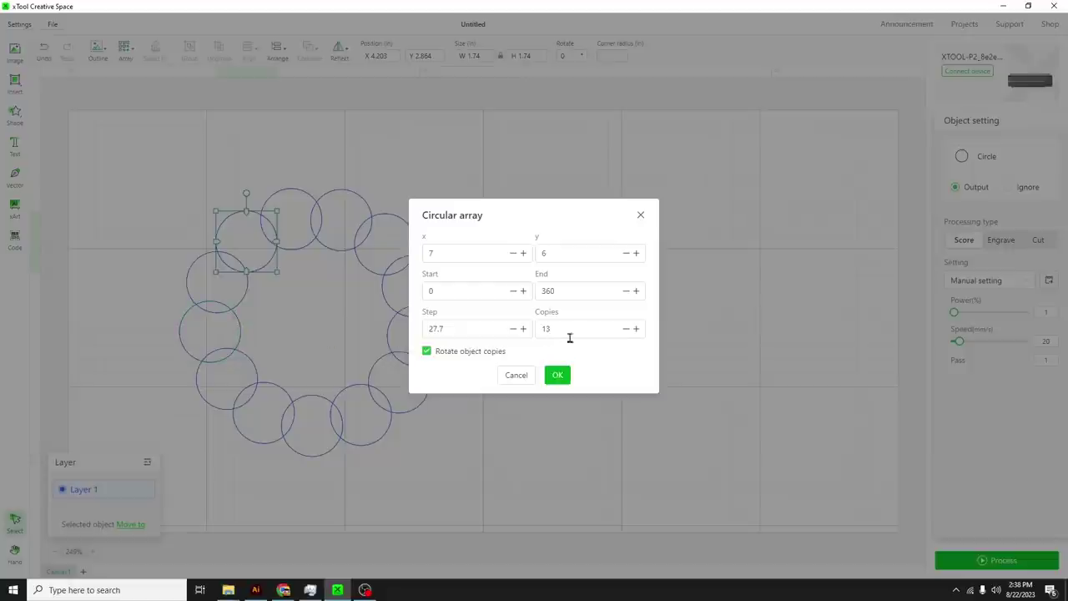
{"action": "left_click", "coordinate": [626, 328]}
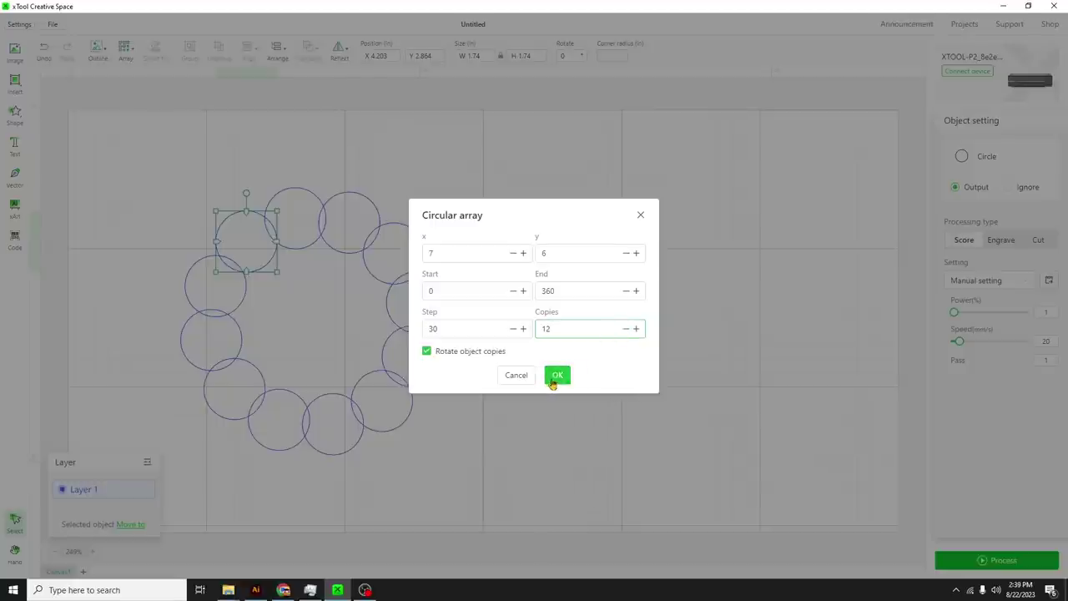
{"action": "left_click", "coordinate": [555, 376]}
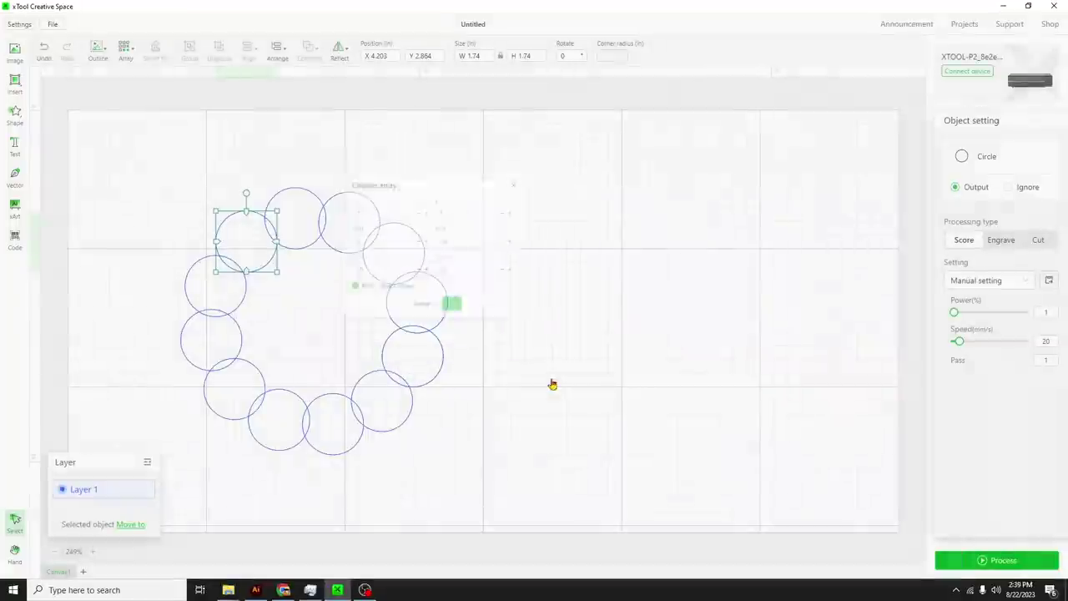
Step: Unite the 12 ring circles into one scalloped outline and nudge it up-right
{"action": "left_click", "coordinate": [304, 302]}
{"action": "left_click_drag", "start_coordinate": [472, 437], "coordinate": [159, 152]}
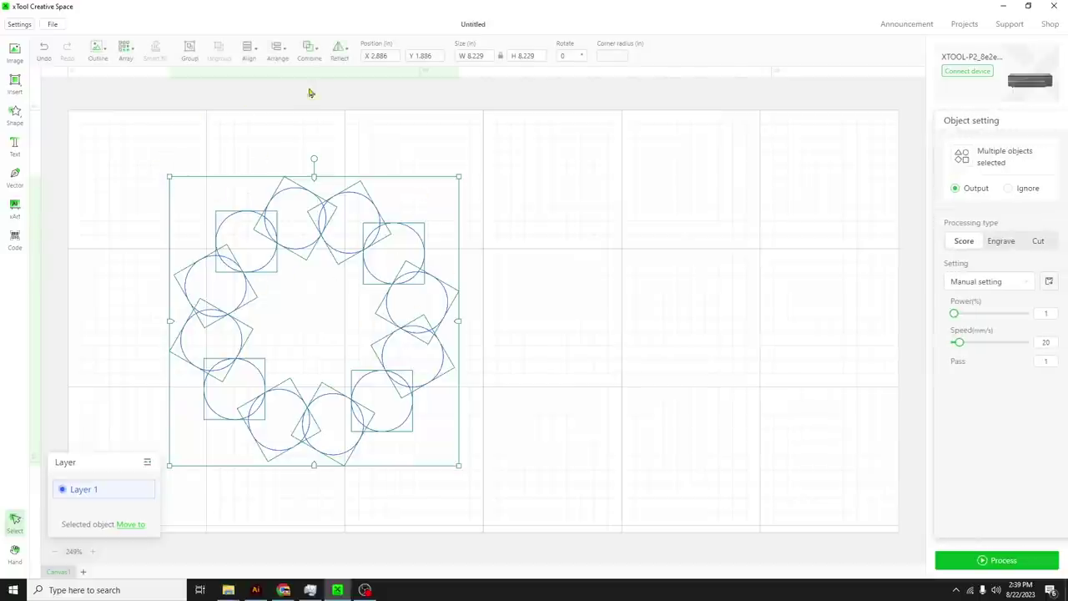
{"action": "left_click", "coordinate": [312, 48]}
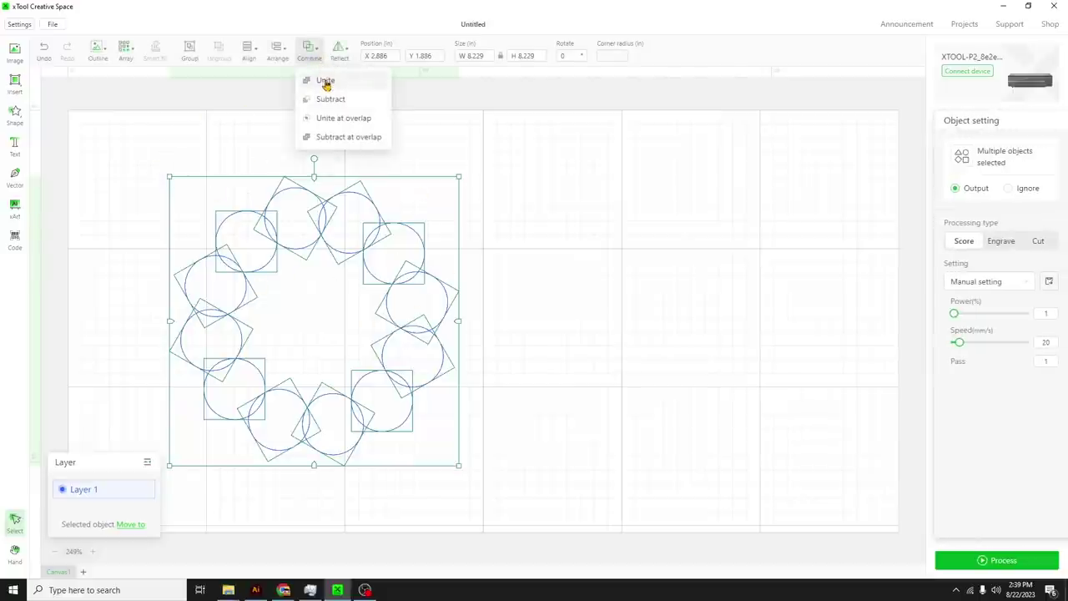
{"action": "left_click", "coordinate": [325, 81]}
{"action": "left_click", "coordinate": [490, 260]}
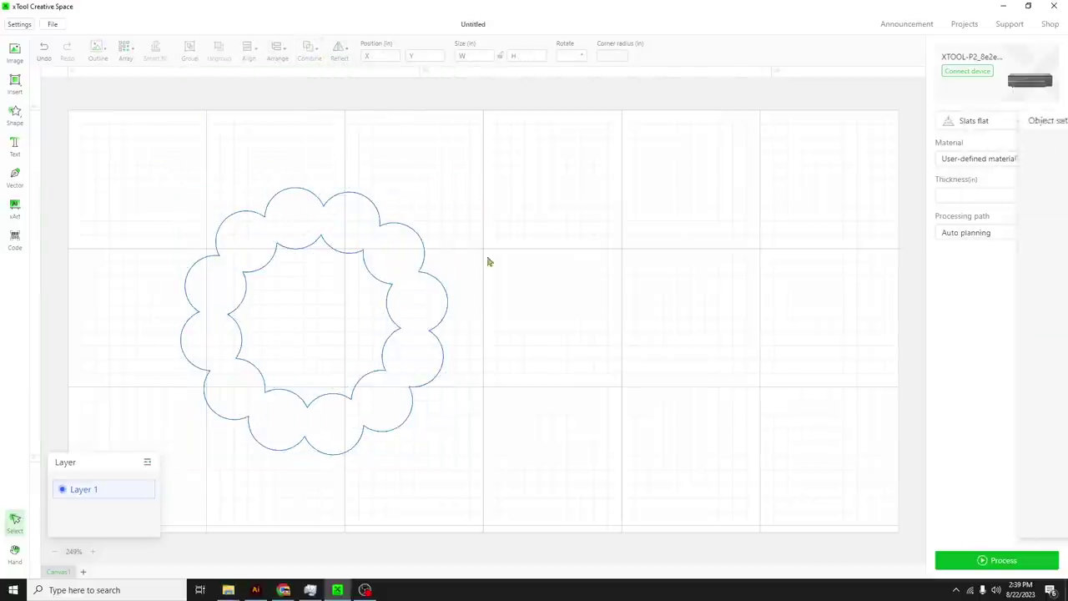
{"action": "left_click", "coordinate": [302, 251]}
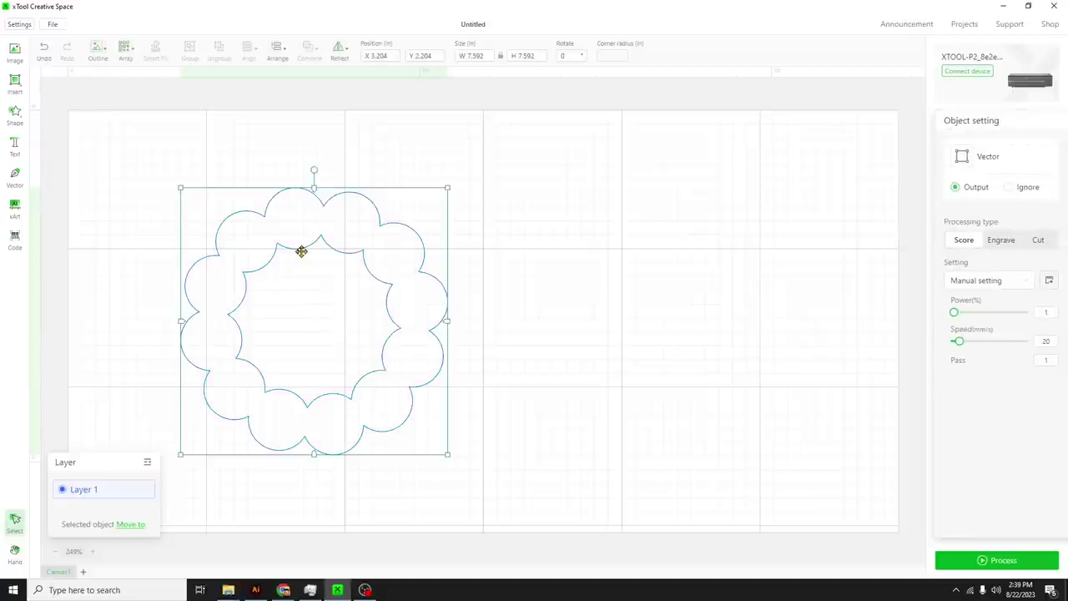
{"action": "left_click_drag", "start_coordinate": [301, 251], "coordinate": [313, 240]}
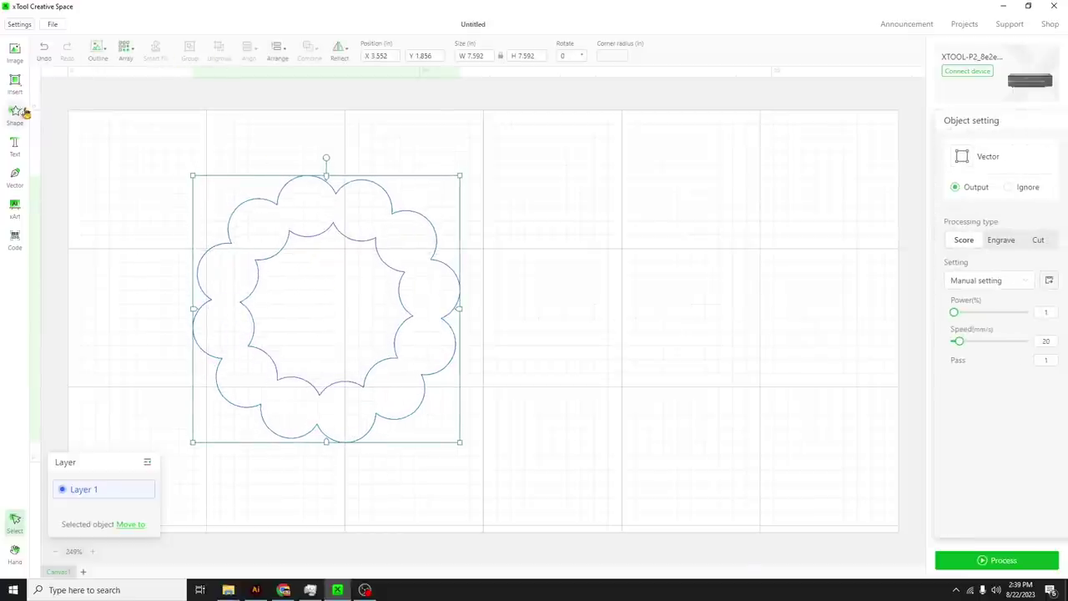
Step: Draw a large centre circle, unite it with the ring, and move the flower toward centre
{"action": "left_click", "coordinate": [15, 79]}
{"action": "left_click", "coordinate": [55, 112]}
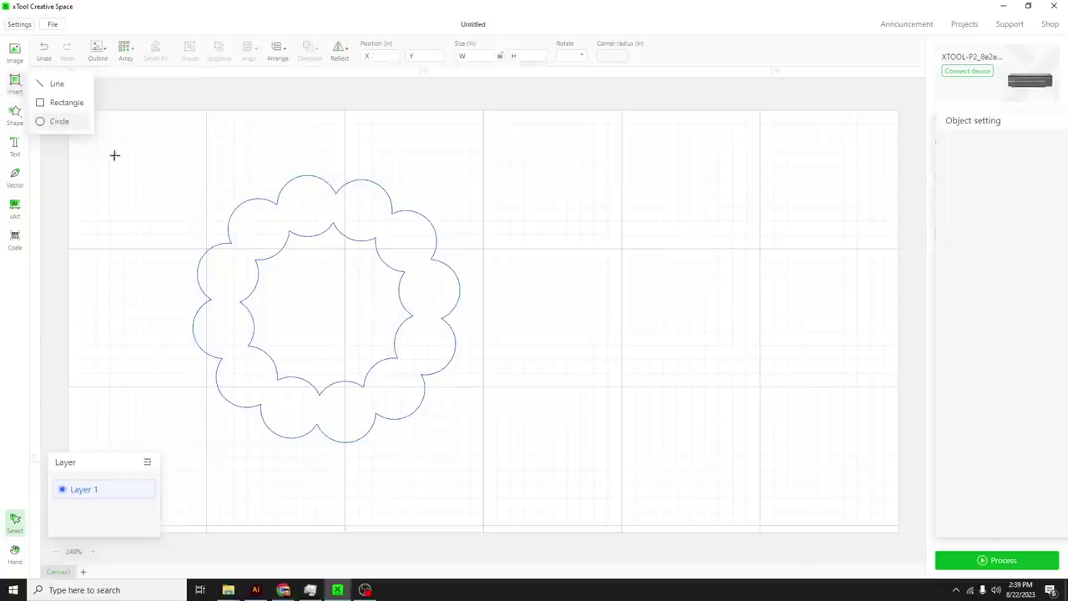
{"action": "left_click_drag", "start_coordinate": [240, 230], "coordinate": [425, 441]}
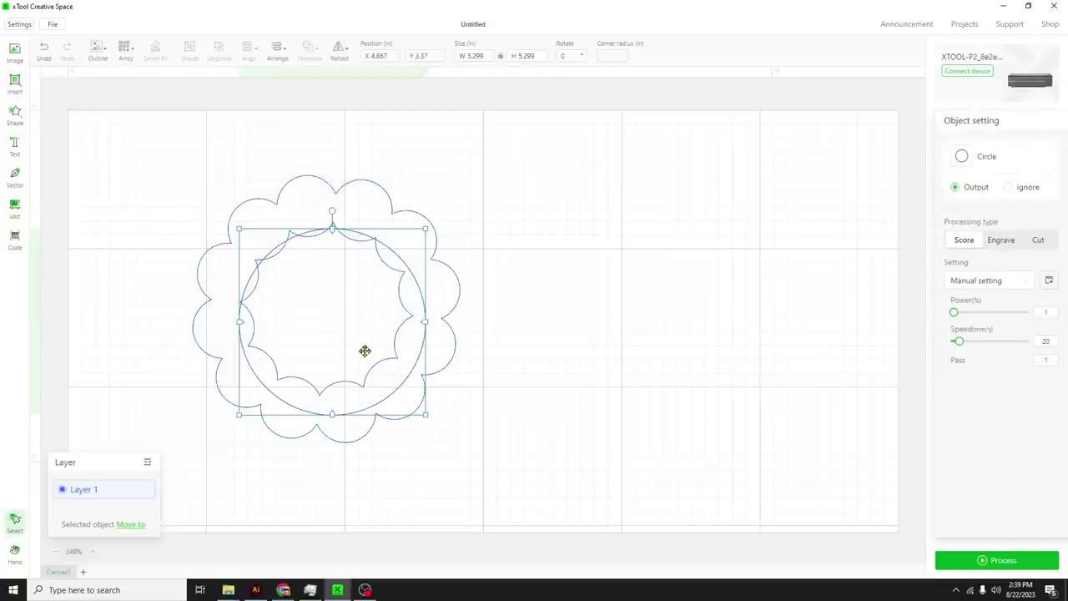
{"action": "left_click_drag", "start_coordinate": [364, 351], "coordinate": [360, 341]}
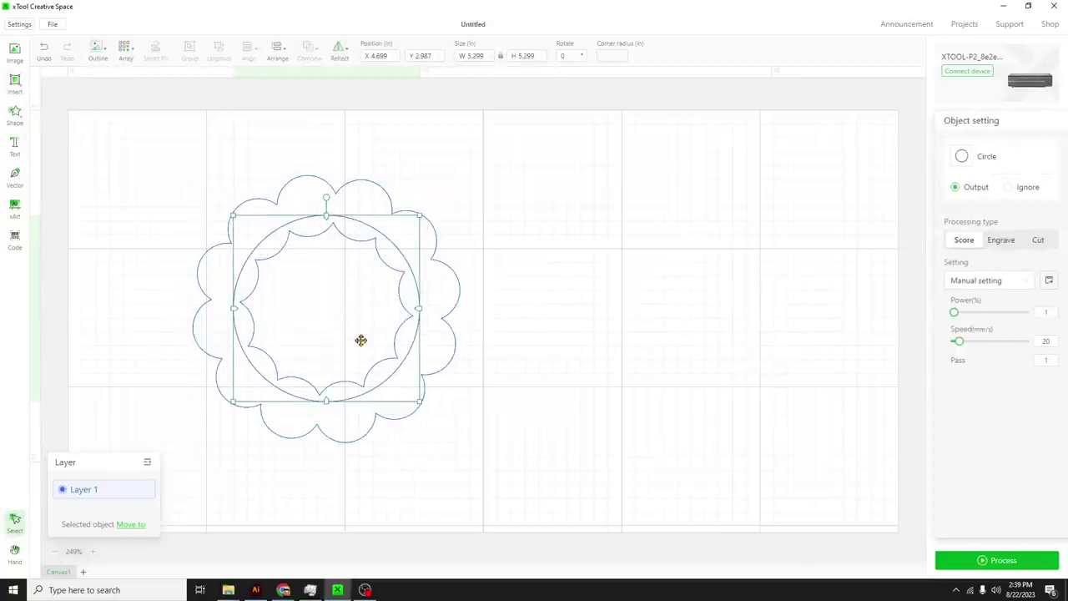
{"action": "left_click", "coordinate": [515, 353]}
{"action": "left_click_drag", "start_coordinate": [506, 377], "coordinate": [308, 108]}
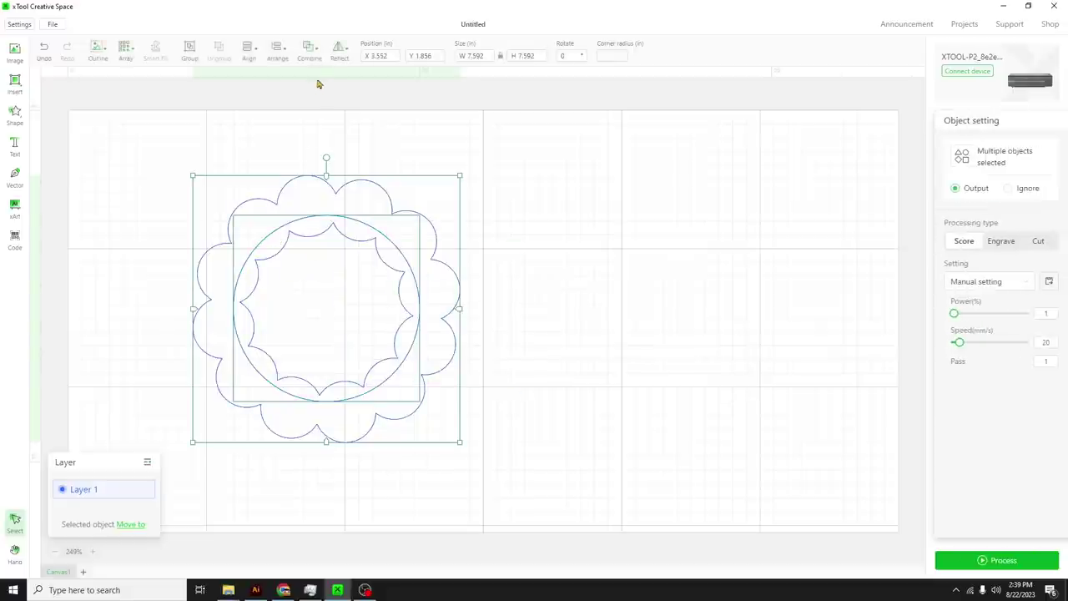
{"action": "left_click", "coordinate": [308, 55]}
{"action": "left_click", "coordinate": [324, 79]}
{"action": "left_click", "coordinate": [496, 264]}
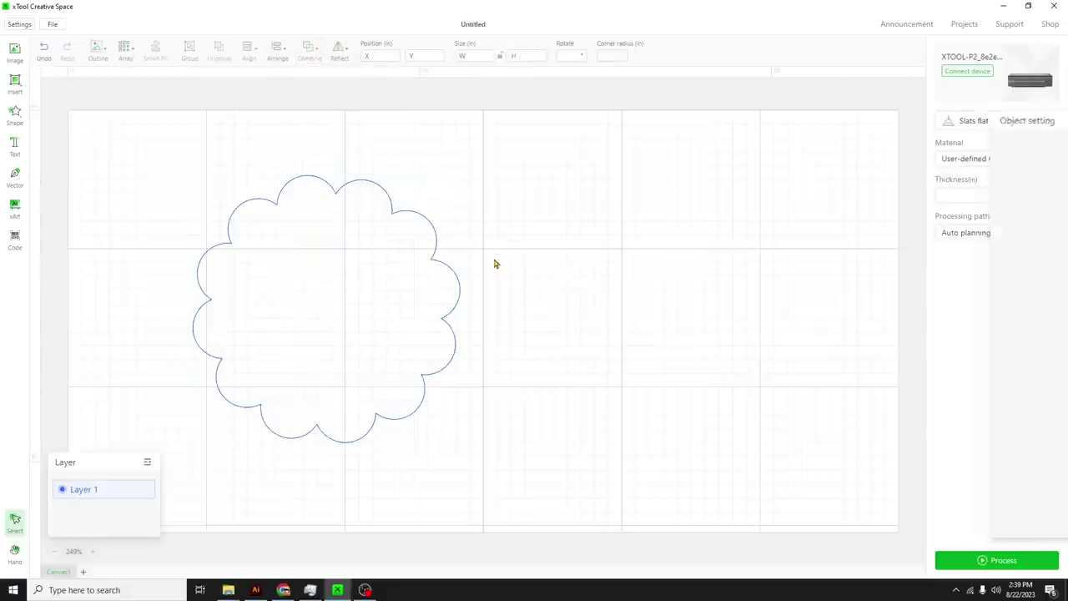
{"action": "left_click_drag", "start_coordinate": [403, 275], "coordinate": [527, 314]}
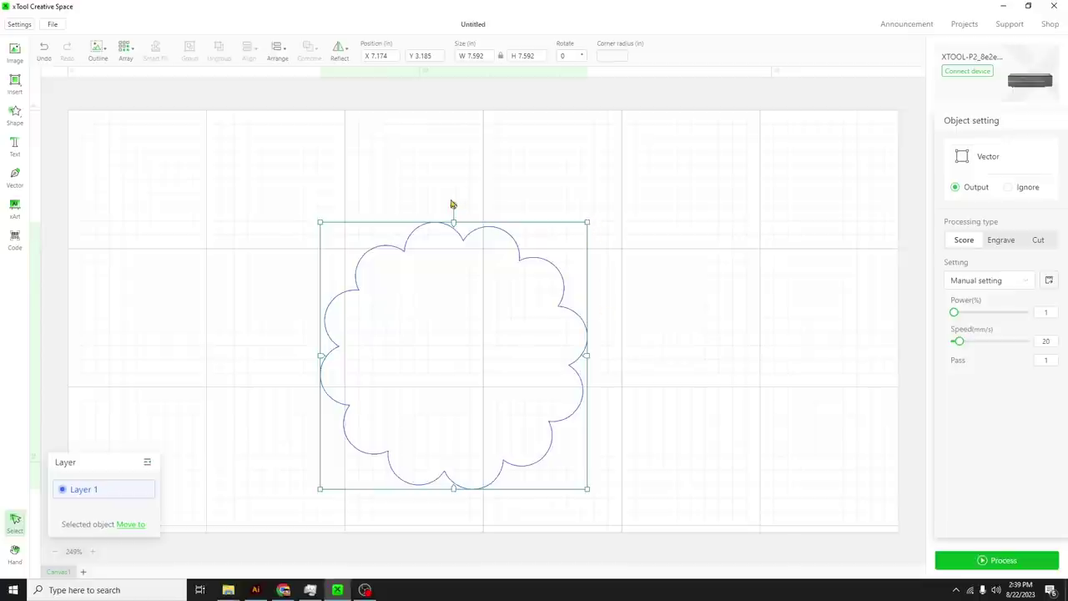
Step: Rotate the flower slightly and scale it down using its handles
{"action": "left_click_drag", "start_coordinate": [455, 203], "coordinate": [484, 207]}
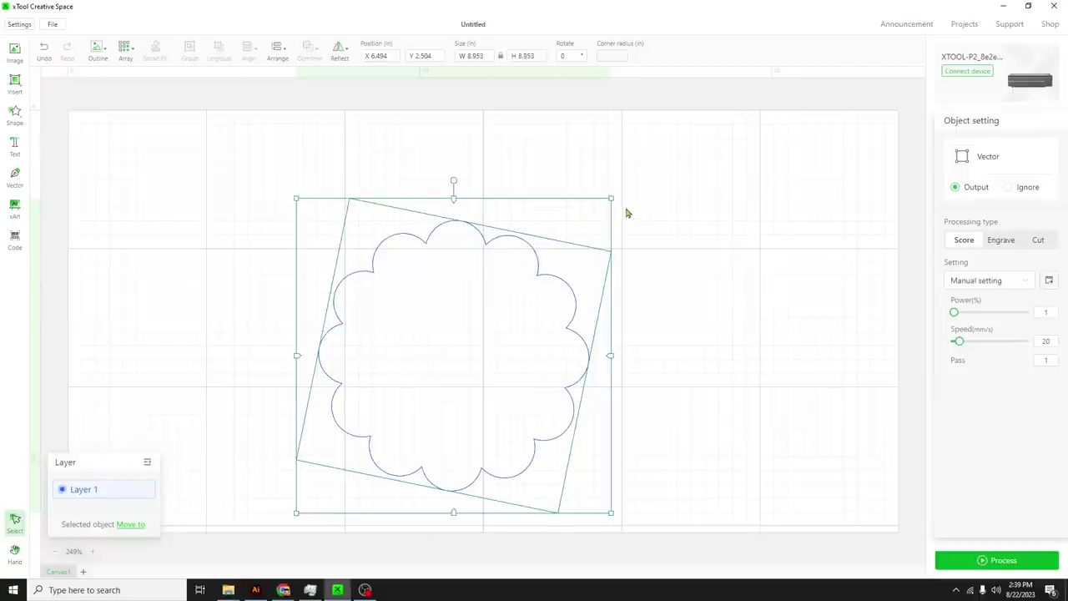
{"action": "left_click_drag", "start_coordinate": [611, 199], "coordinate": [538, 271]}
{"action": "left_click_drag", "start_coordinate": [480, 318], "coordinate": [506, 262]}
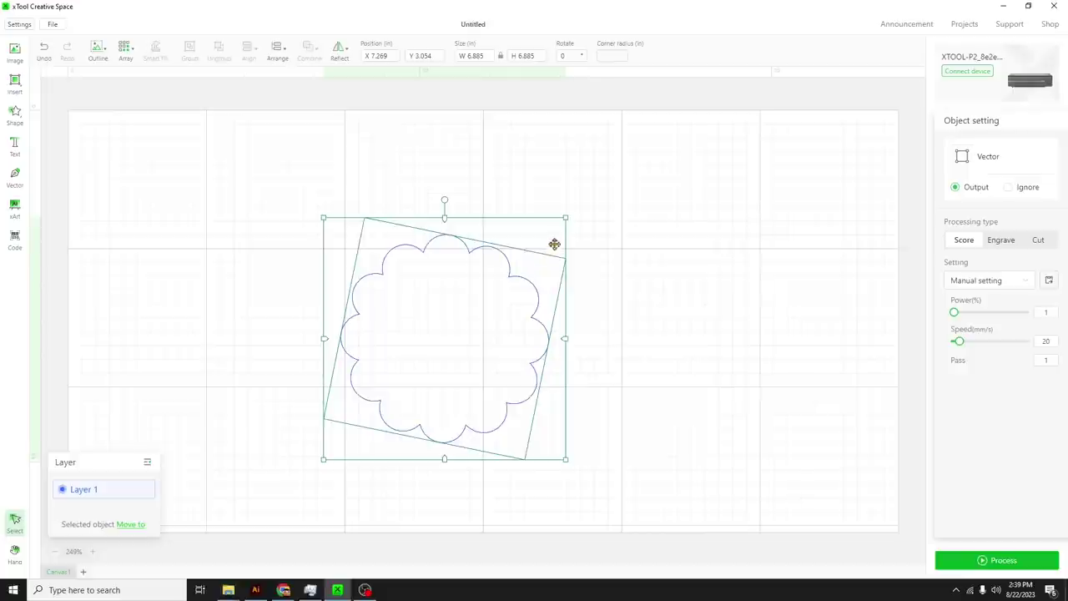
{"action": "left_click_drag", "start_coordinate": [566, 219], "coordinate": [513, 270]}
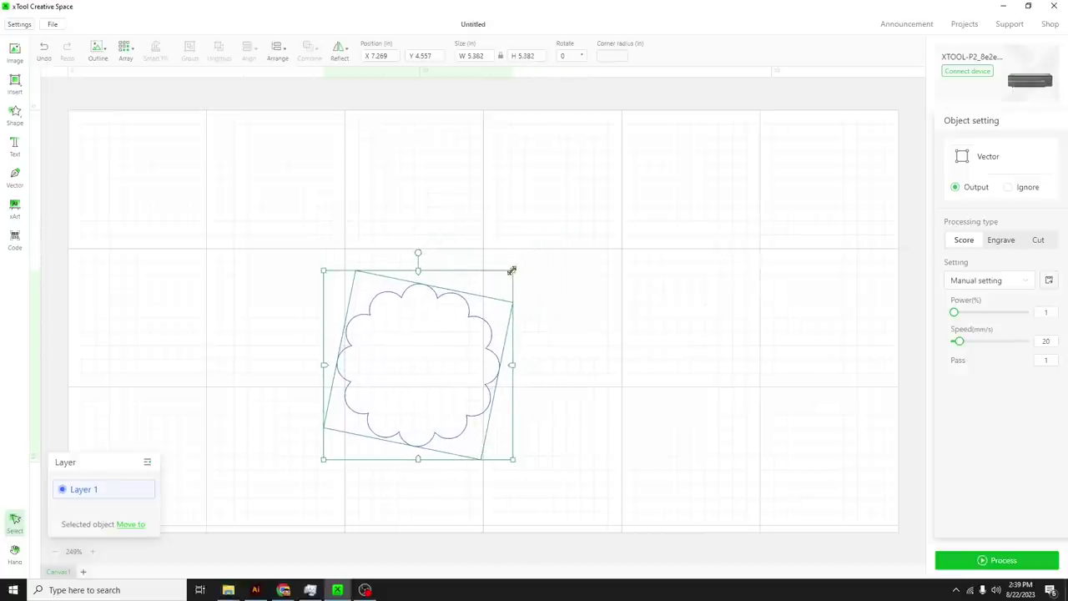
{"action": "left_click_drag", "start_coordinate": [513, 271], "coordinate": [511, 272]}
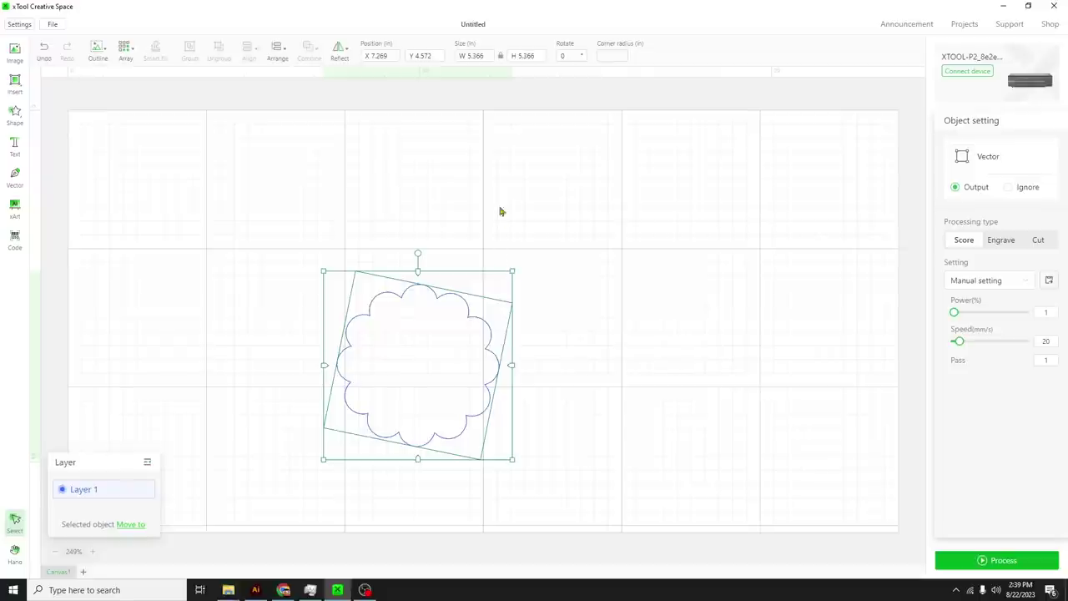
Step: Set the flower's width to 4 in and move it right toward the canvas centre
{"action": "left_click", "coordinate": [480, 55]}
{"action": "type", "text": "4"}
{"action": "key", "text": "Return"}
{"action": "left_click", "coordinate": [437, 312]}
{"action": "left_click", "coordinate": [451, 310]}
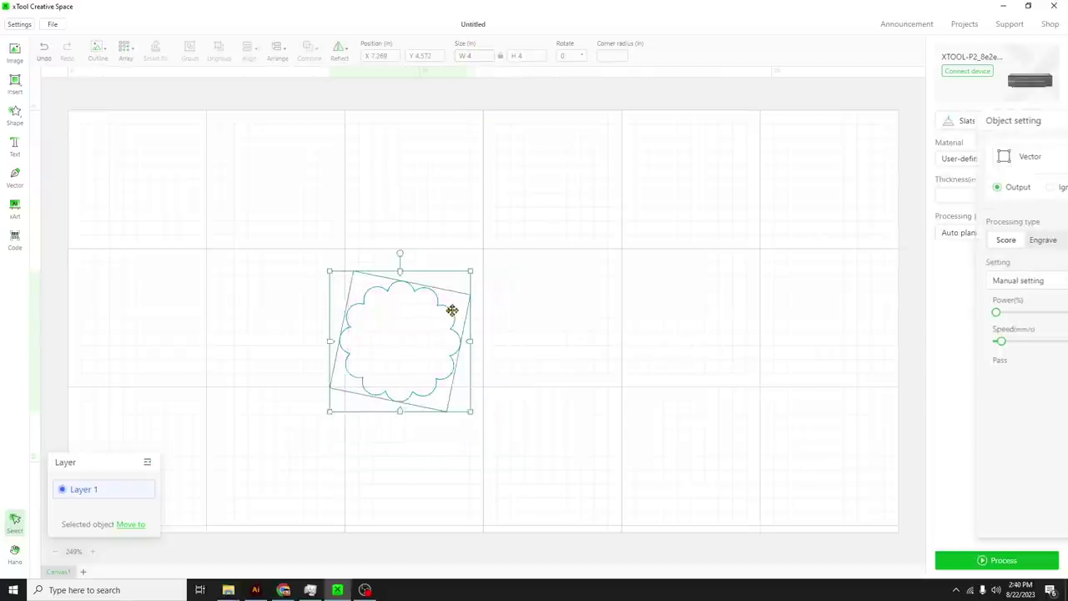
{"action": "left_click_drag", "start_coordinate": [451, 311], "coordinate": [492, 310]}
{"action": "left_click", "coordinate": [398, 252]}
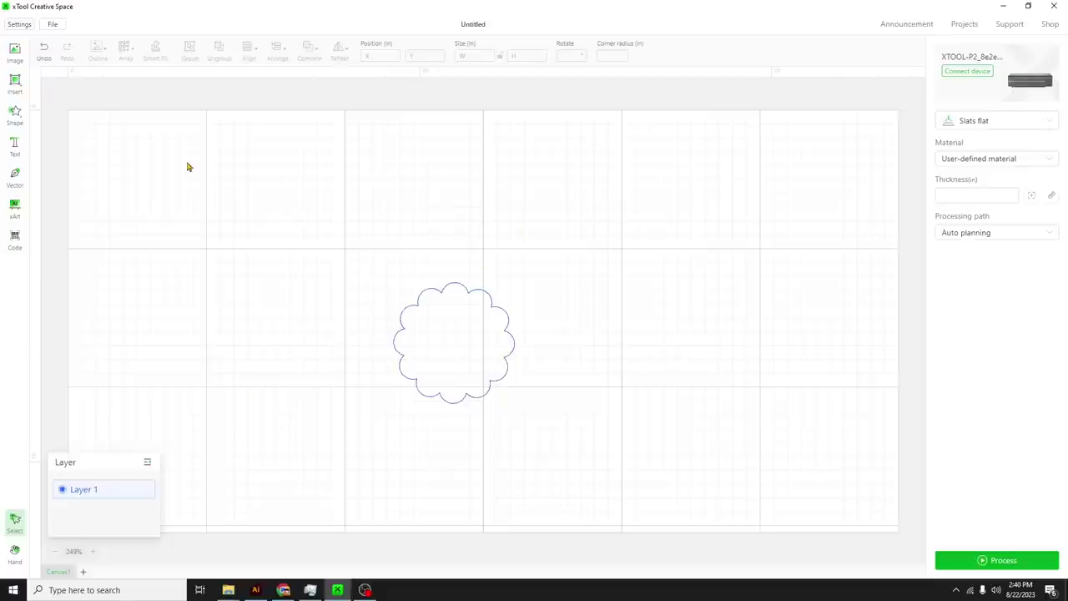
{"action": "left_click", "coordinate": [409, 304]}
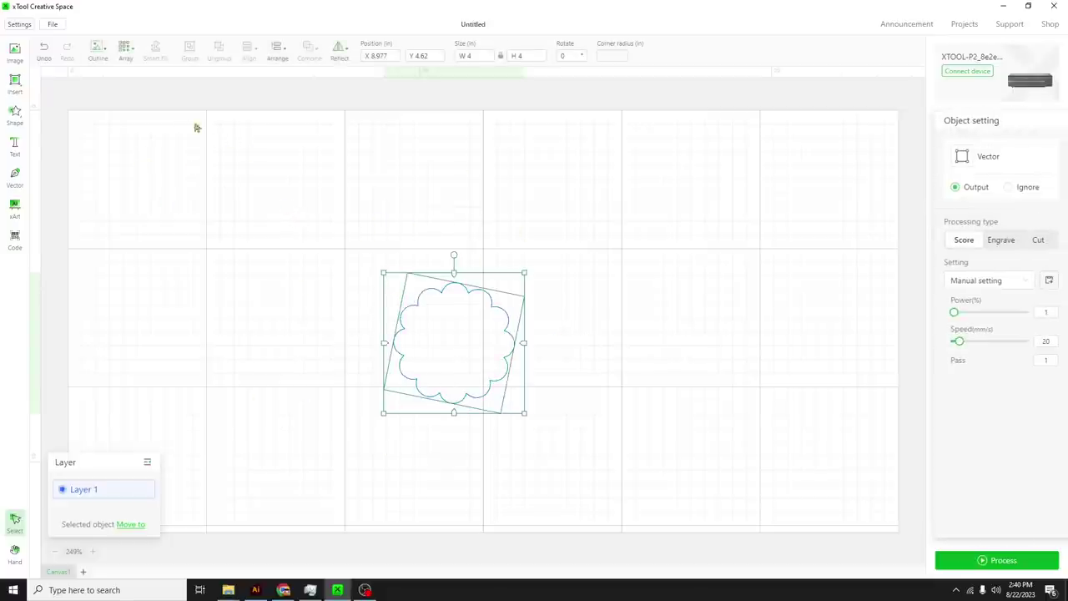
Step: Add a 0.125 in outline around the flower with inner outline turned off
{"action": "left_click", "coordinate": [102, 54]}
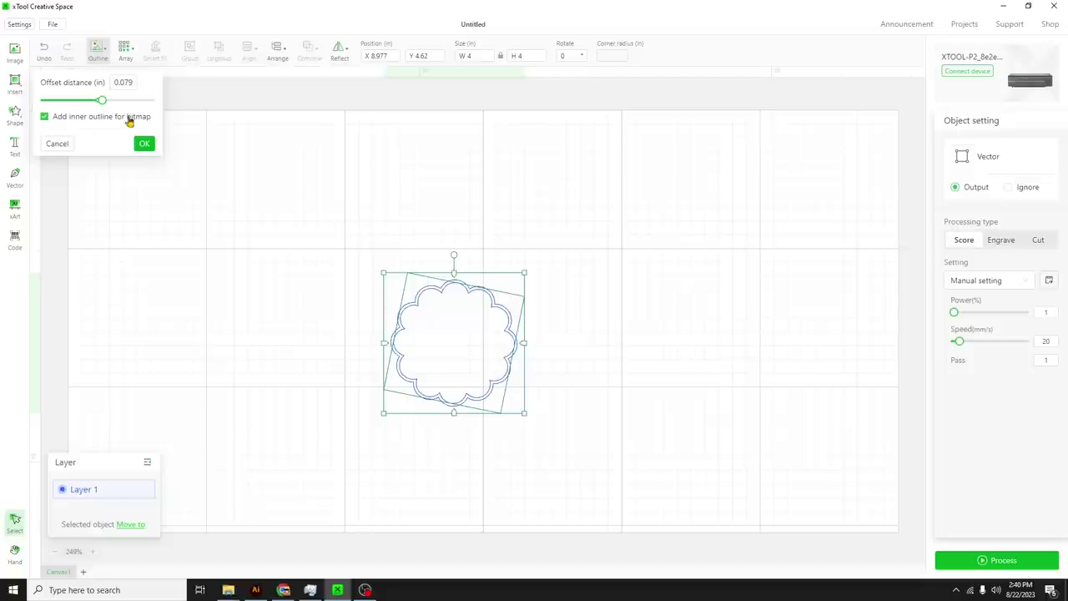
{"action": "left_click", "coordinate": [45, 118]}
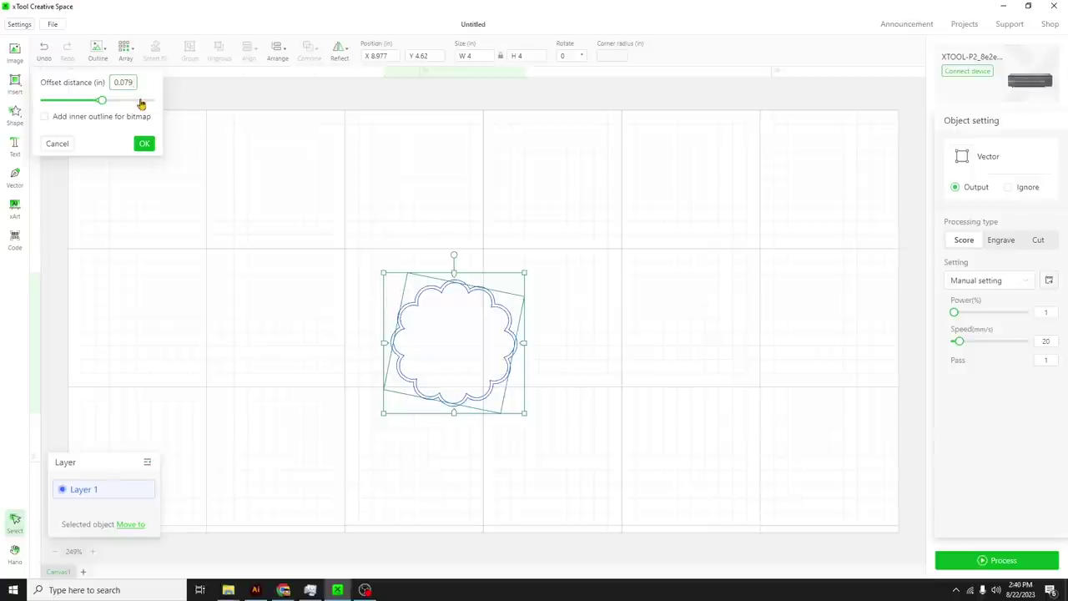
{"action": "left_click", "coordinate": [142, 101]}
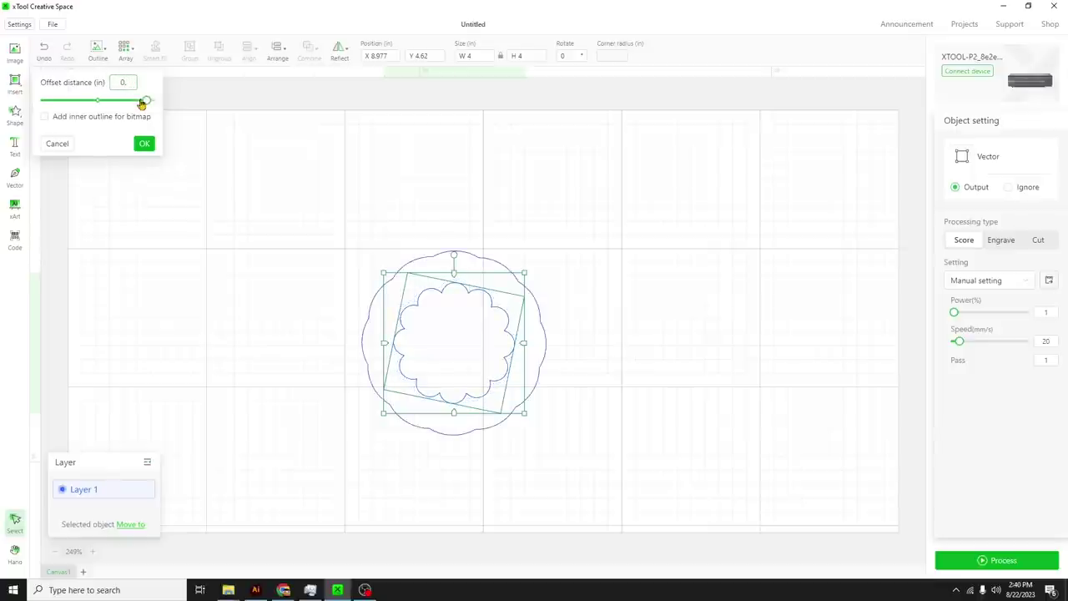
{"action": "type", "text": "0.128"}
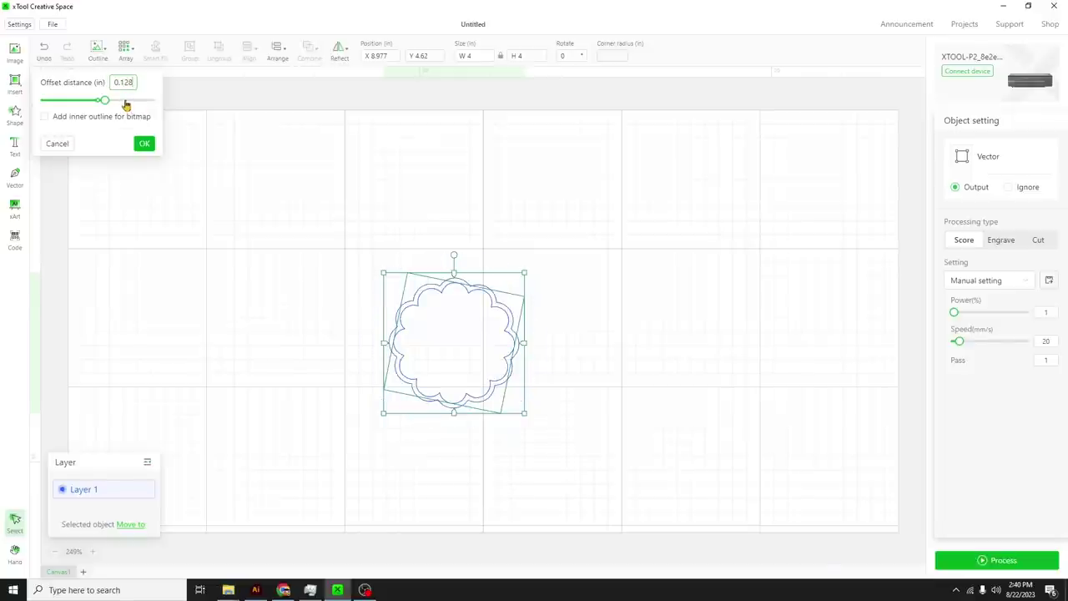
{"action": "type", "text": "5"}
{"action": "left_click", "coordinate": [145, 145]}
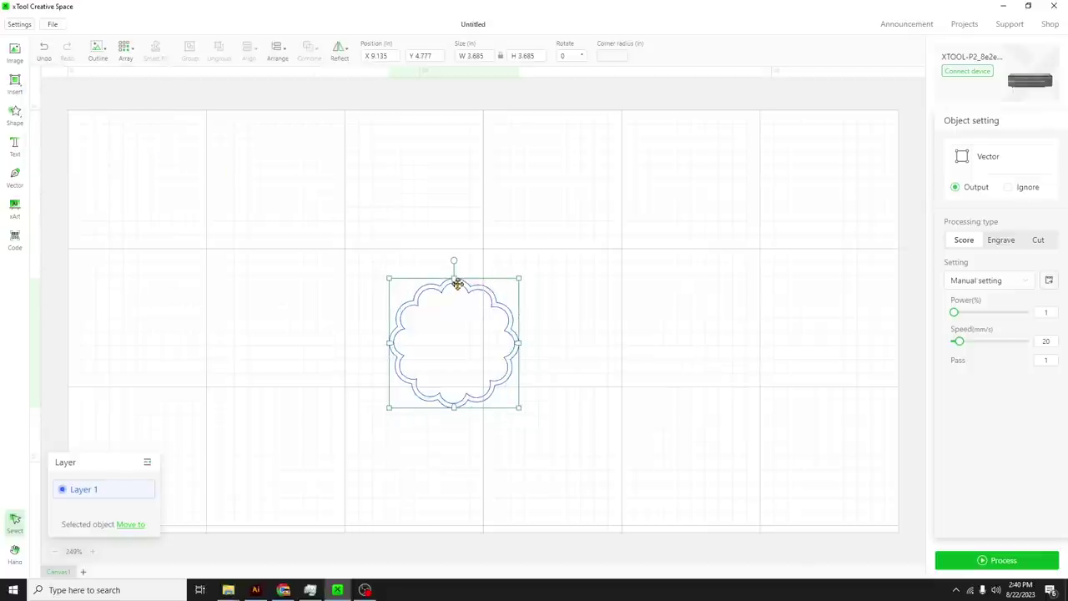
Step: Enter a 0.25 offset in the Outline settings, then close them without applying
{"action": "left_click", "coordinate": [99, 50]}
{"action": "left_click", "coordinate": [46, 117]}
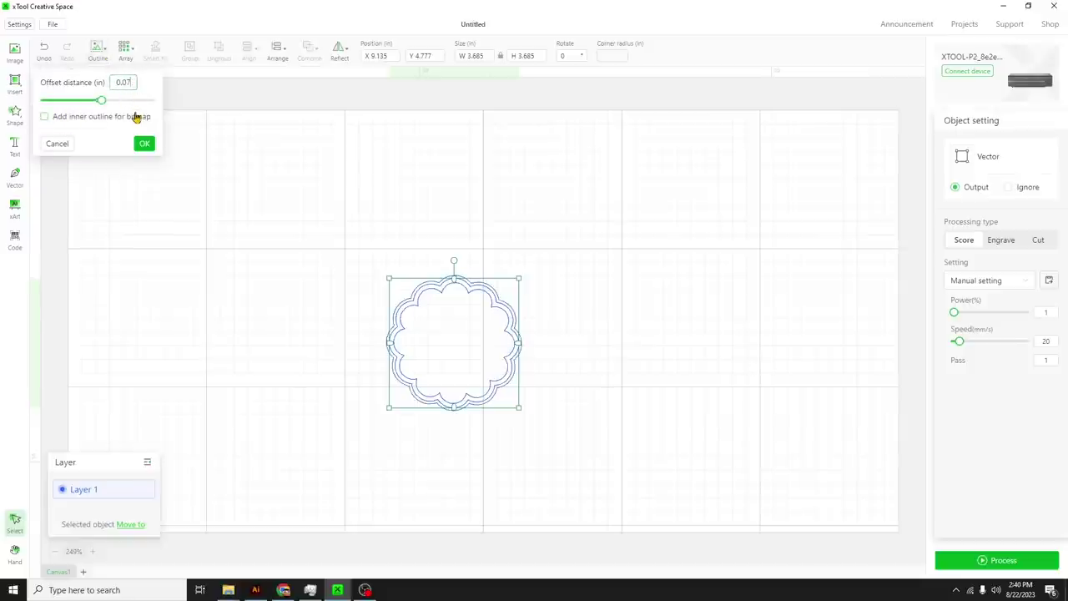
{"action": "key", "text": "BackSpace"}
{"action": "key", "text": "BackSpace"}
{"action": "key", "text": "BackSpace"}
{"action": "type", "text": ".2"}
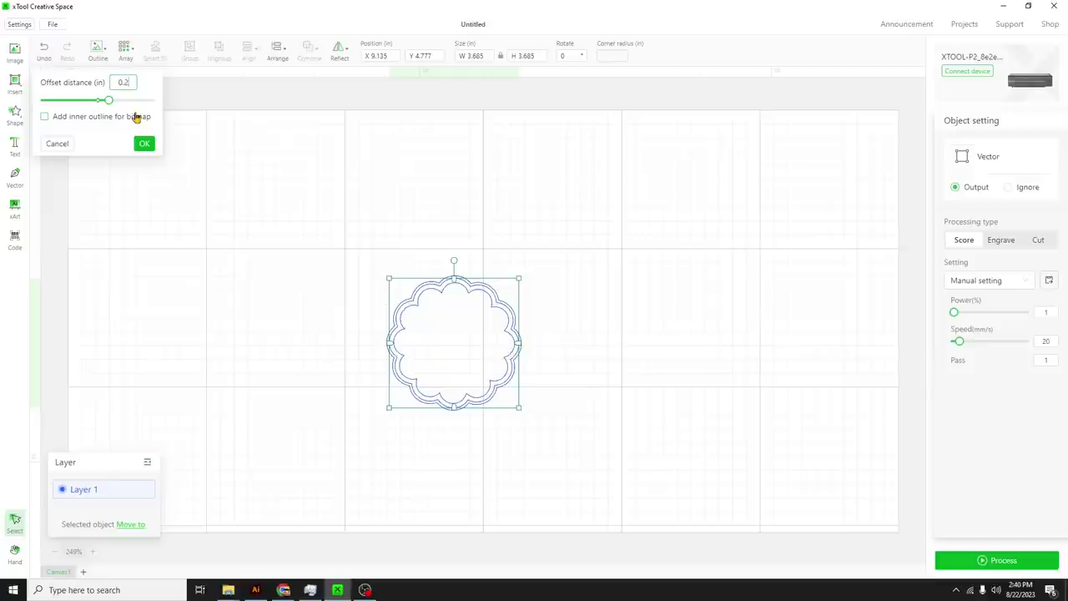
{"action": "type", "text": "5"}
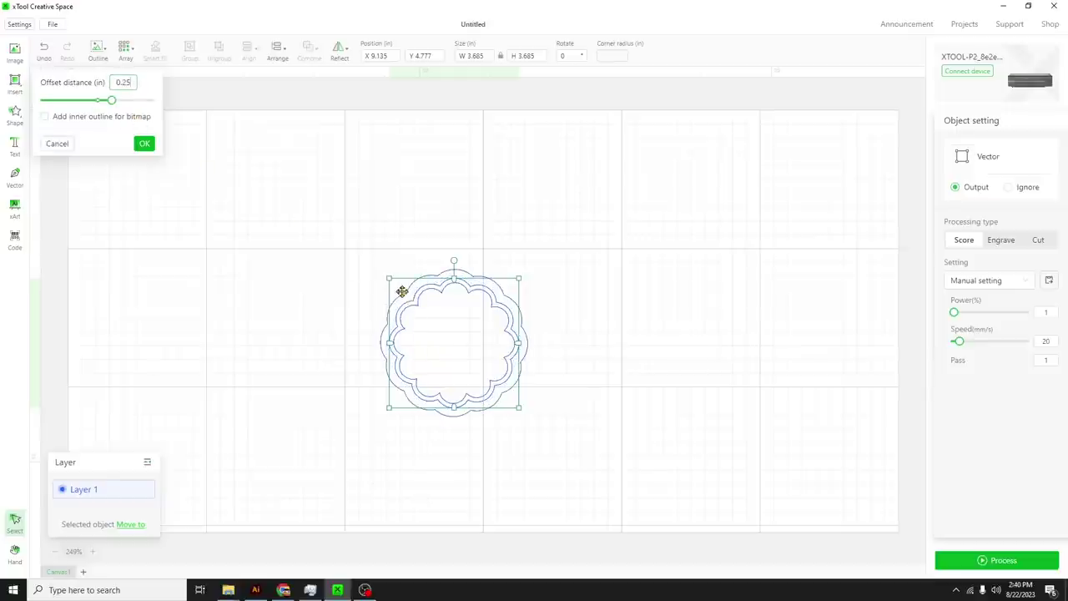
{"action": "left_click", "coordinate": [532, 288]}
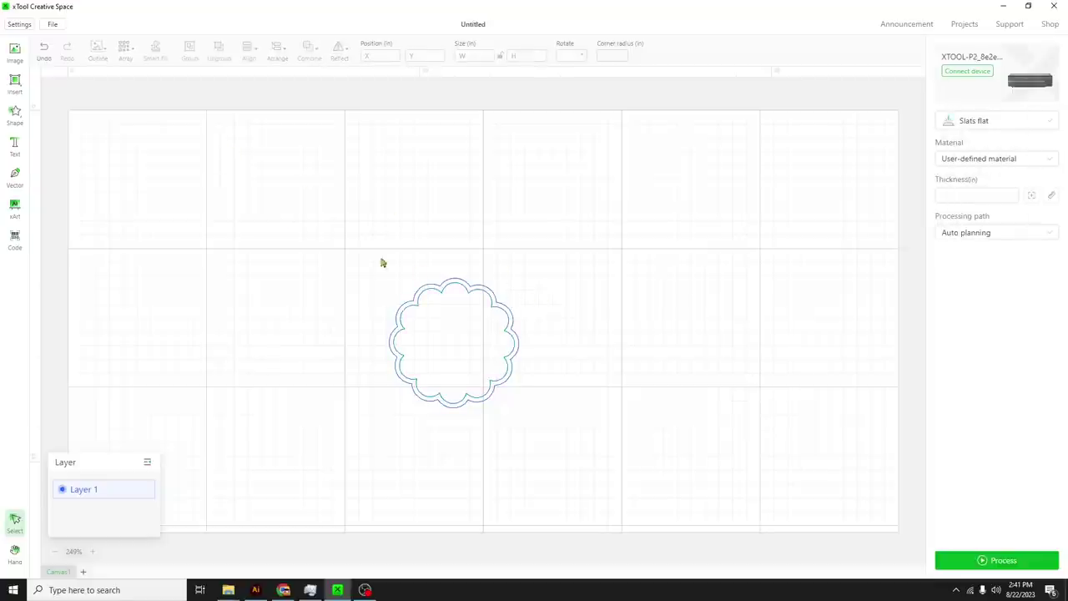
Step: Add a 0.25 in outer outline to the flower with inner outline turned off
{"action": "left_click", "coordinate": [465, 280]}
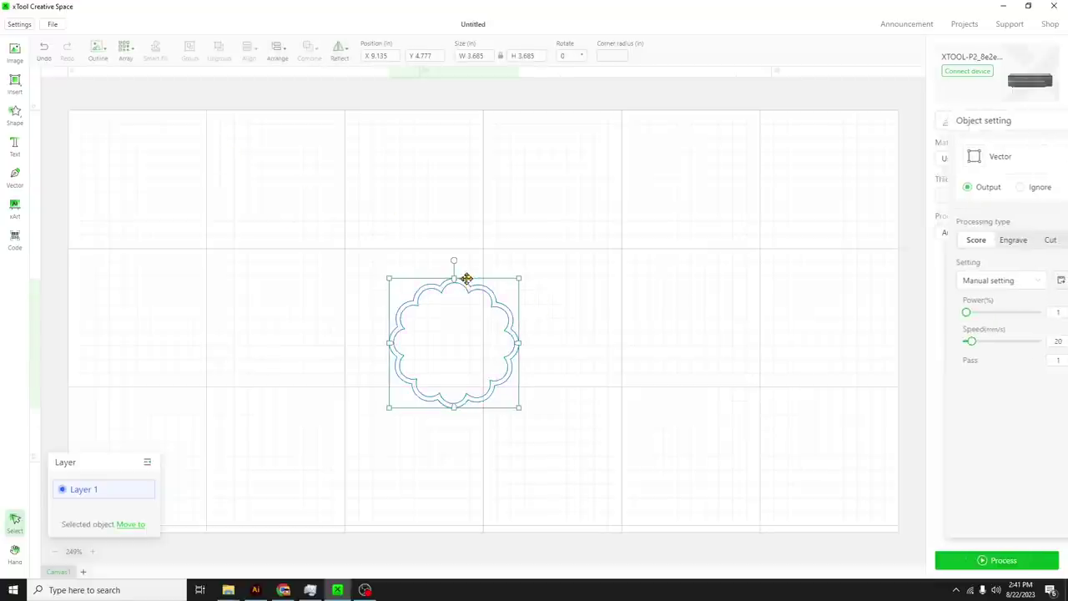
{"action": "left_click", "coordinate": [107, 63]}
{"action": "left_click", "coordinate": [104, 77]}
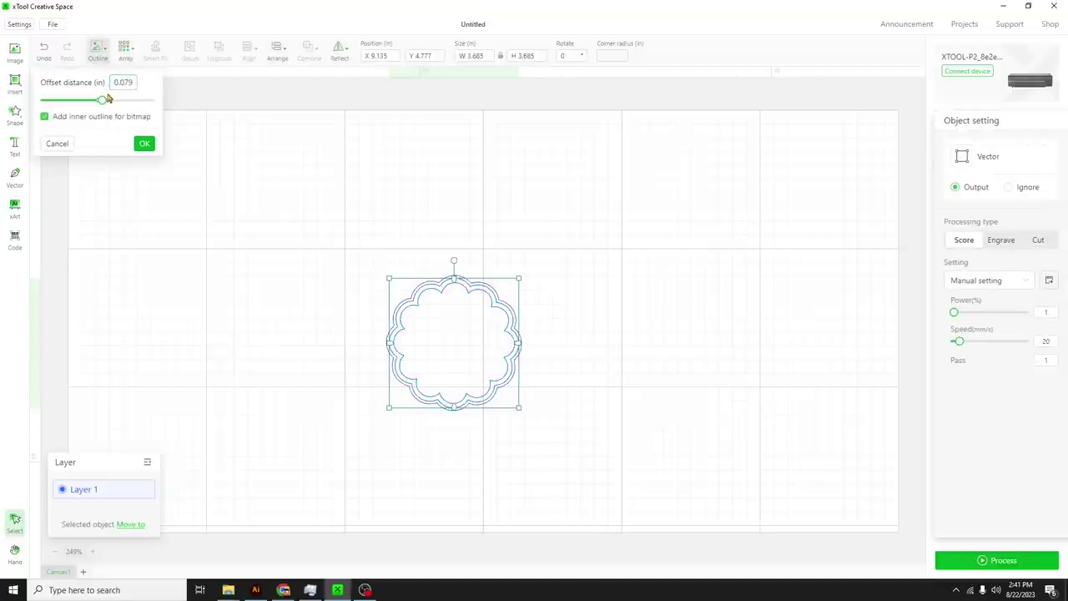
{"action": "left_click", "coordinate": [44, 118]}
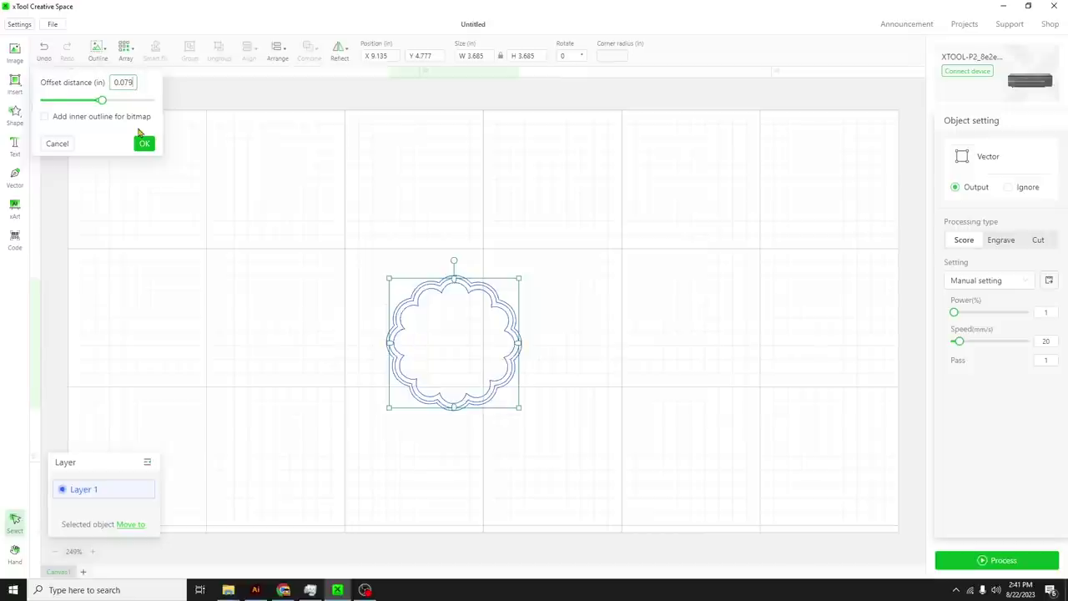
{"action": "key", "text": "BackSpace"}
{"action": "key", "text": "BackSpace"}
{"action": "key", "text": "BackSpace"}
{"action": "key", "text": "BackSpace"}
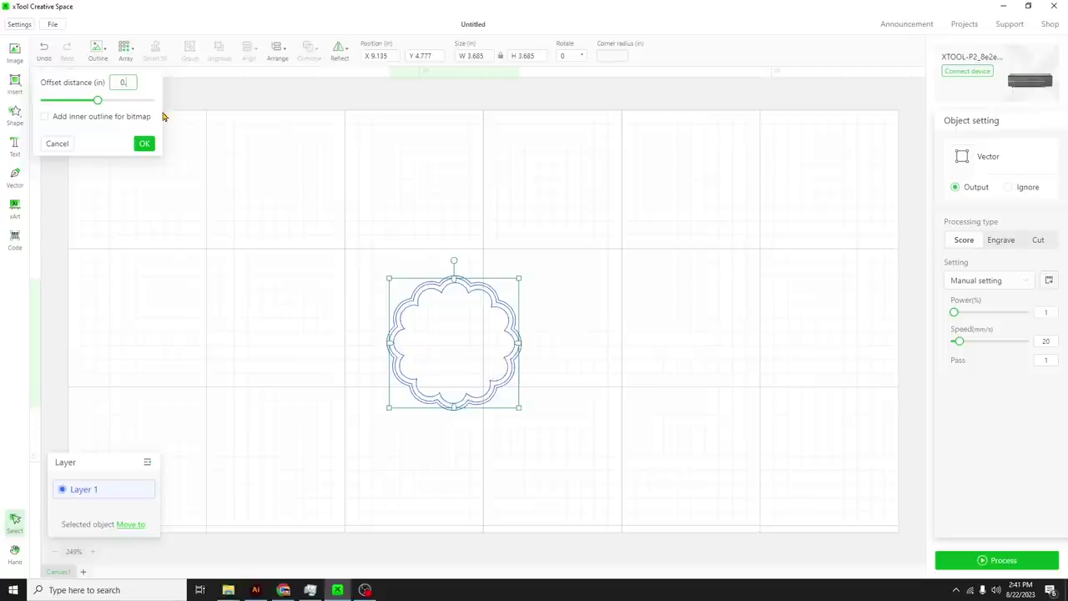
{"action": "type", "text": ".24"}
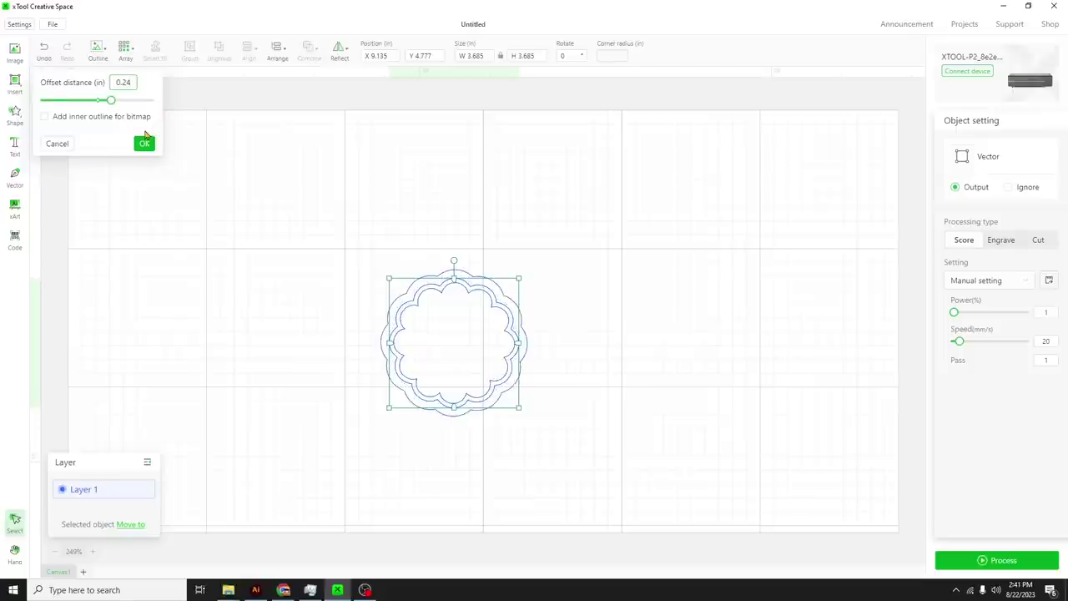
{"action": "key", "text": "BackSpace"}
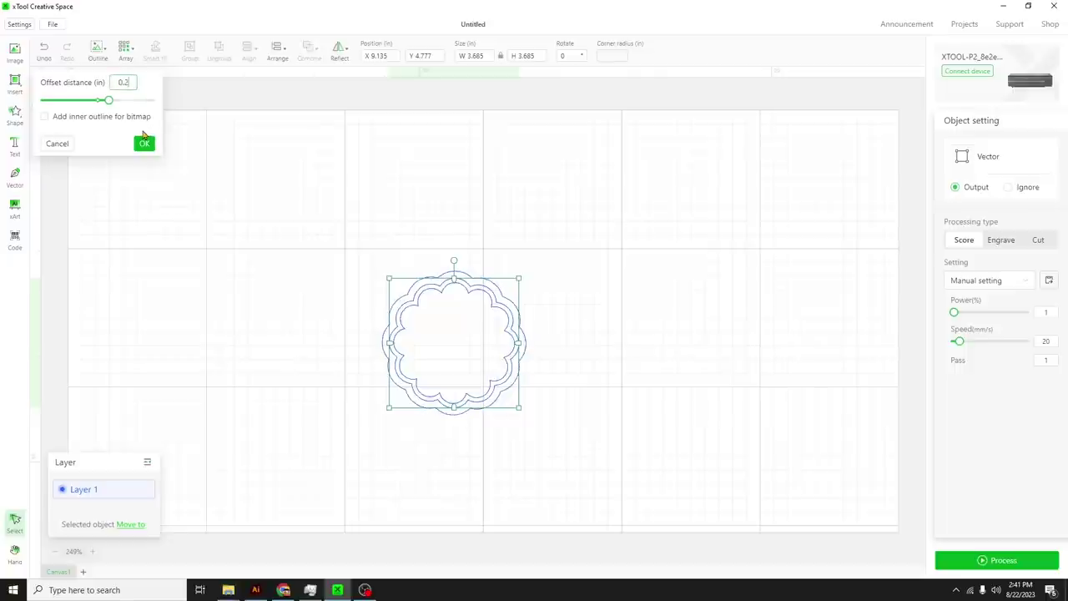
{"action": "type", "text": "5"}
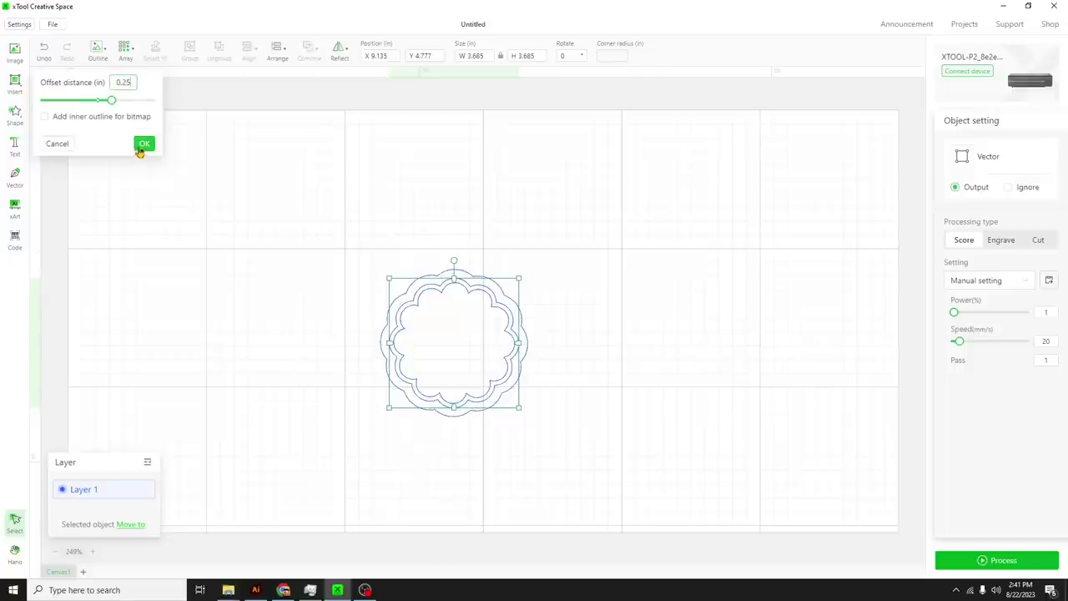
{"action": "left_click", "coordinate": [144, 144]}
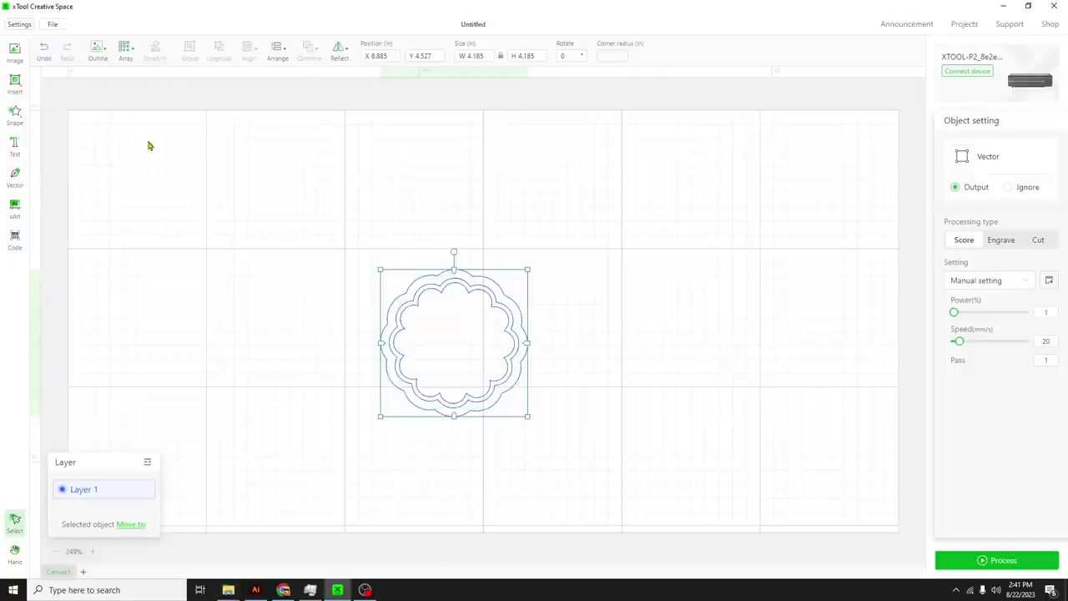
Step: Combine the inner scalloped contour and outer contour with Subtract at overlap into a ring
{"action": "left_click", "coordinate": [615, 263]}
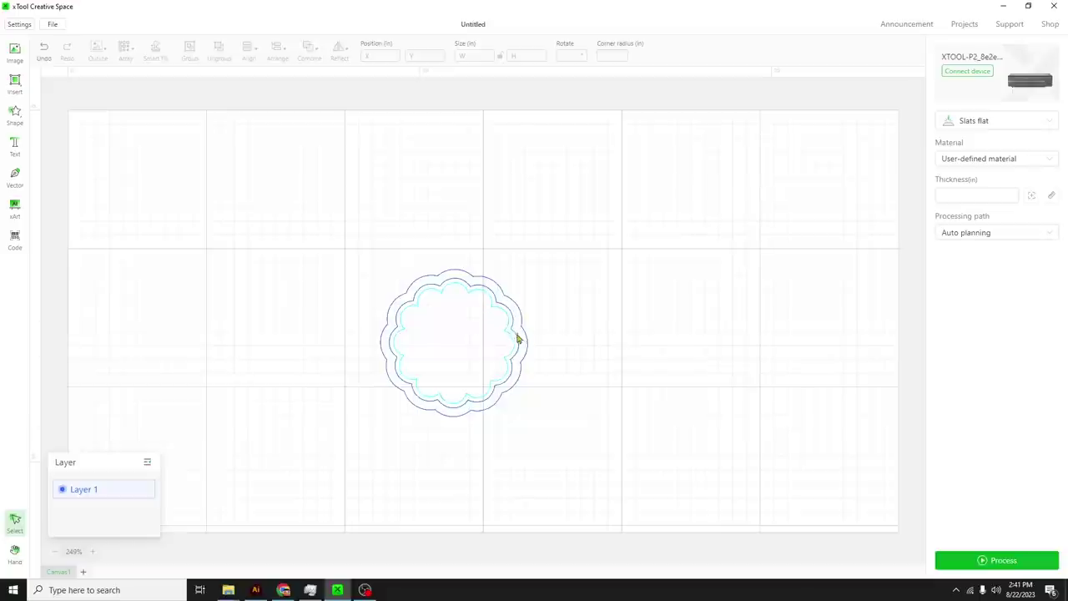
{"action": "left_click", "coordinate": [517, 341]}
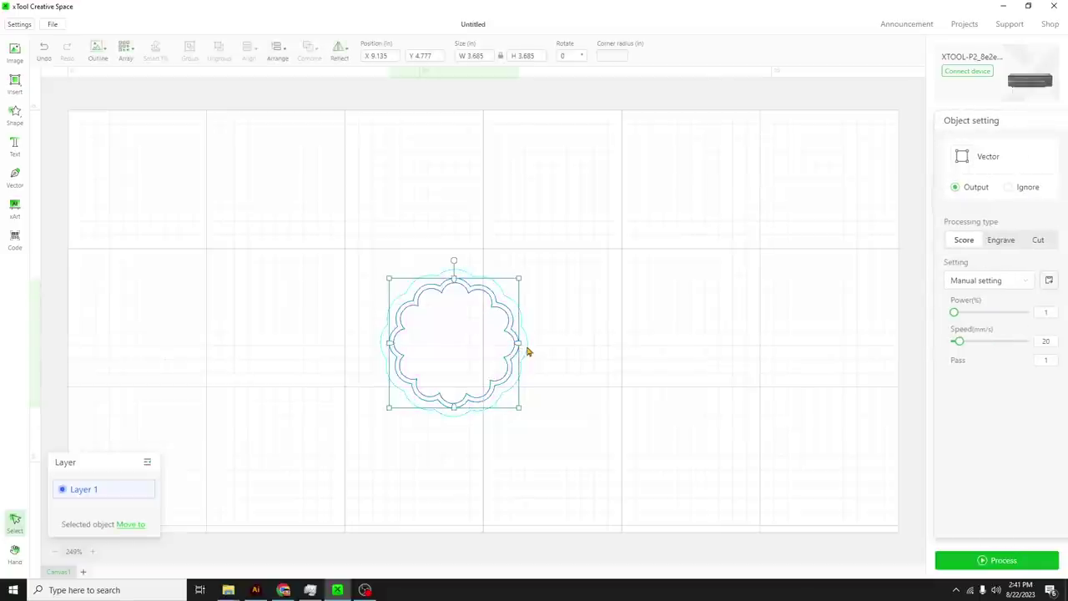
{"action": "left_click", "coordinate": [527, 344], "text": "shift"}
{"action": "left_click", "coordinate": [309, 50]}
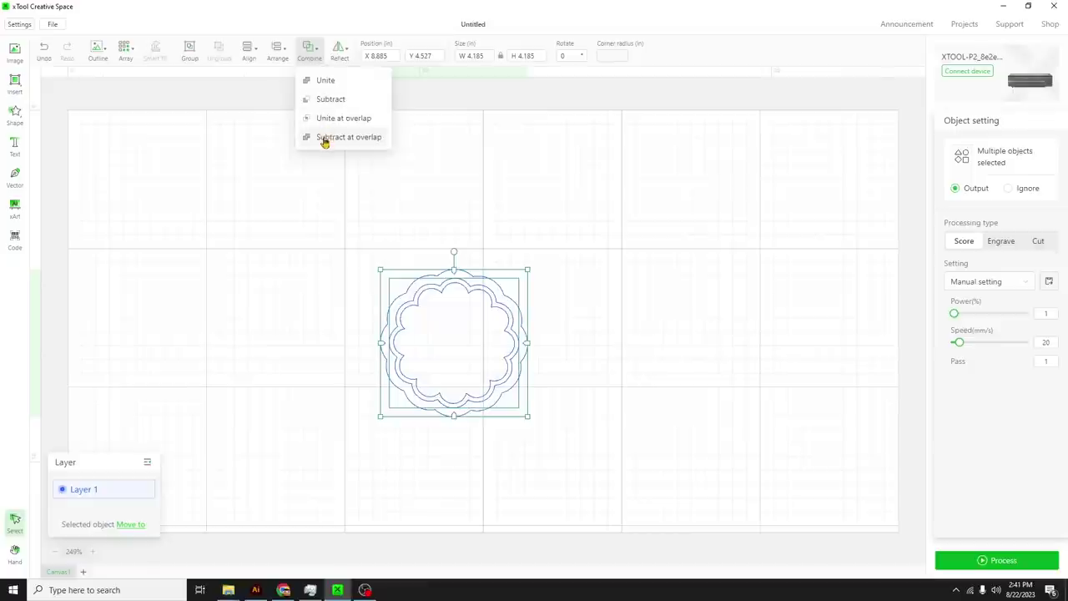
{"action": "left_click", "coordinate": [325, 142]}
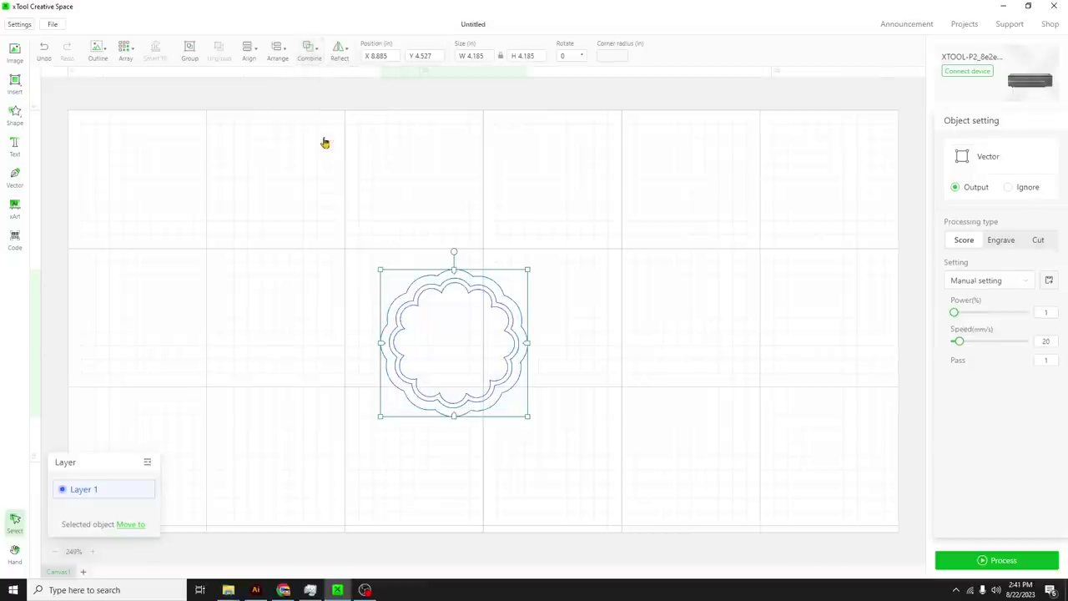
{"action": "left_click", "coordinate": [537, 321]}
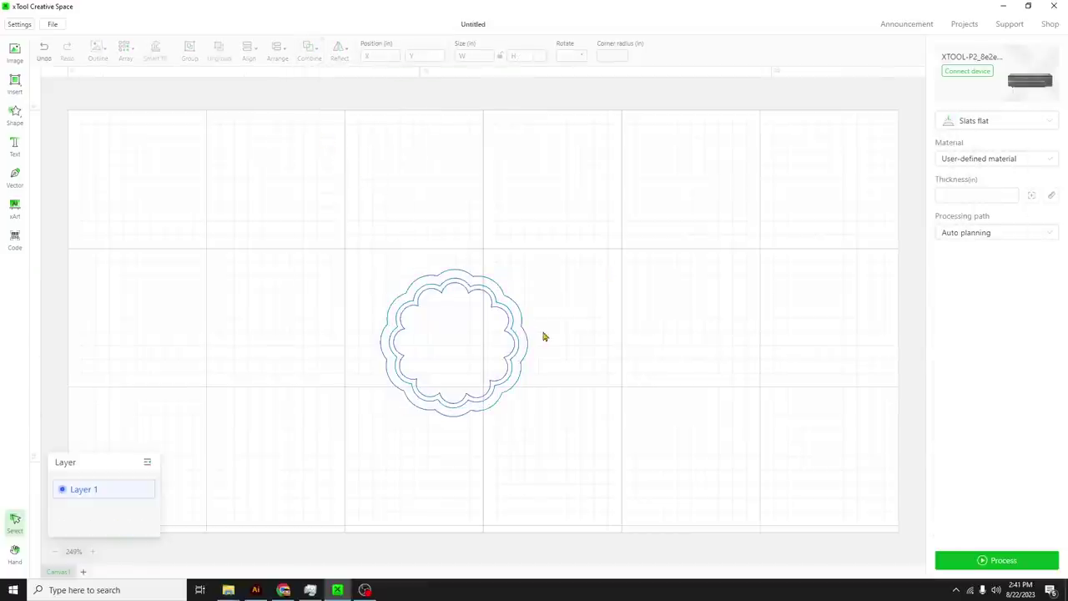
Step: Test-drag the offset cloud, undo the move, and open Outline settings for the outer cloud
{"action": "left_click_drag", "start_coordinate": [526, 331], "coordinate": [675, 256]}
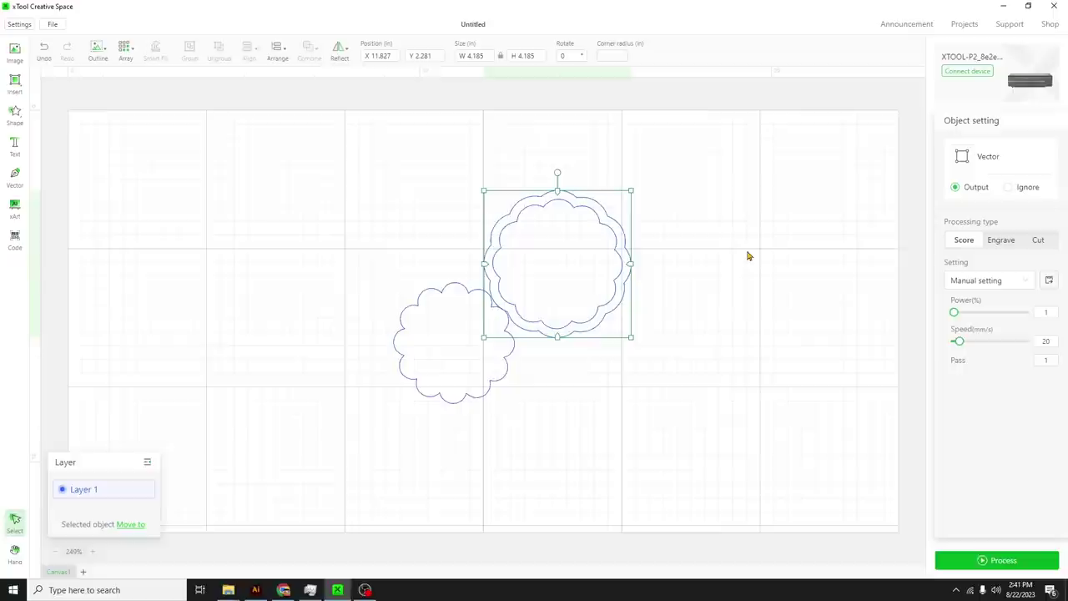
{"action": "key", "text": "ctrl+z"}
{"action": "left_click", "coordinate": [489, 277]}
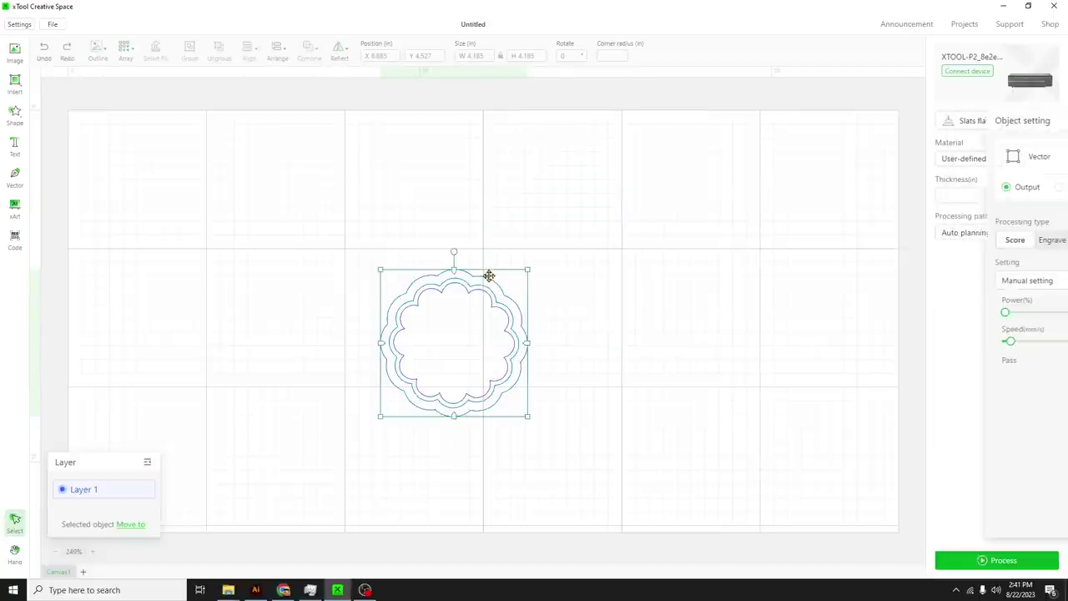
{"action": "left_click", "coordinate": [98, 51]}
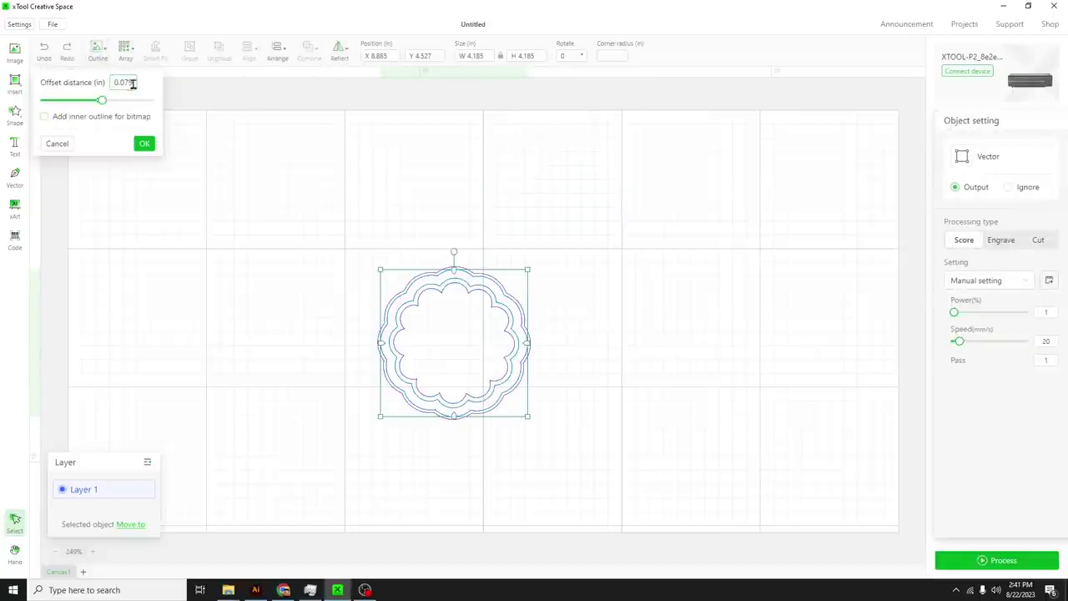
Step: Add a 0.125 in outline around the cloud rings, then a 0.25 in outline beyond it
{"action": "key", "text": "BackSpace"}
{"action": "key", "text": "BackSpace"}
{"action": "key", "text": "BackSpace"}
{"action": "key", "text": "BackSpace"}
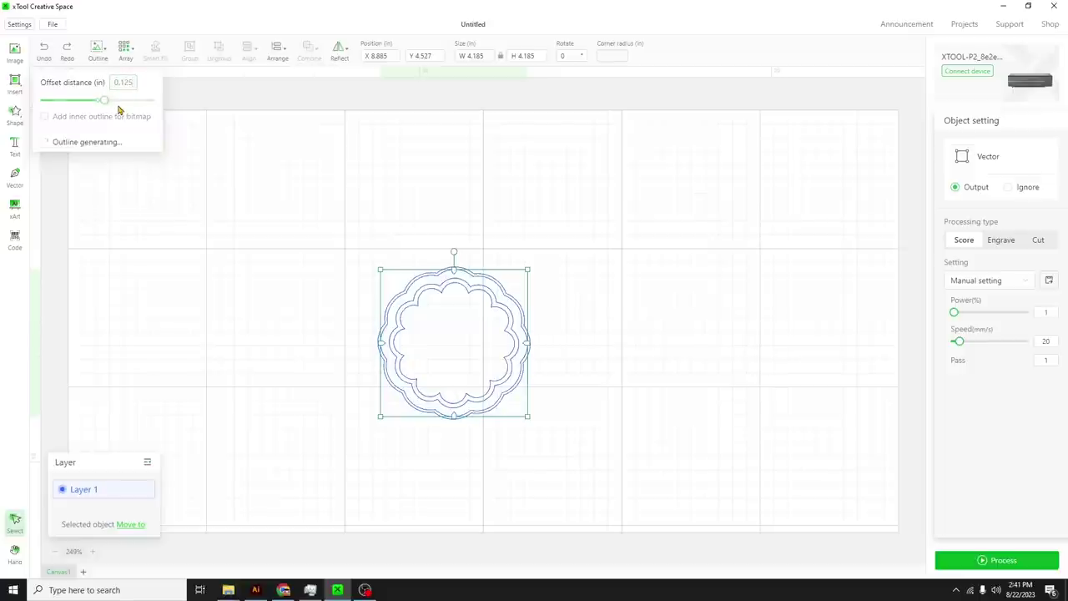
{"action": "left_click", "coordinate": [143, 143]}
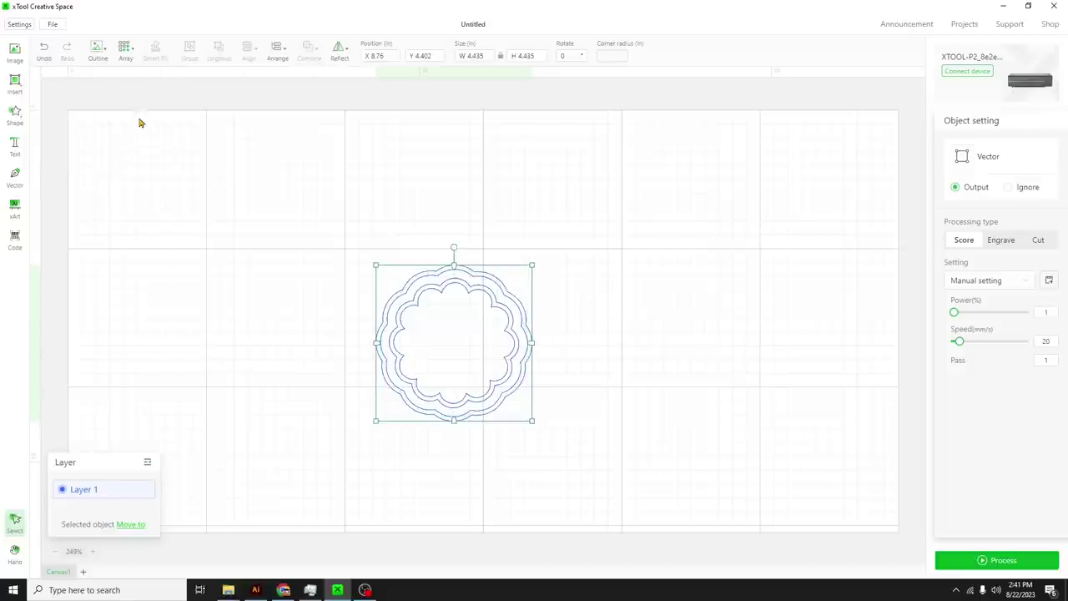
{"action": "left_click", "coordinate": [99, 52]}
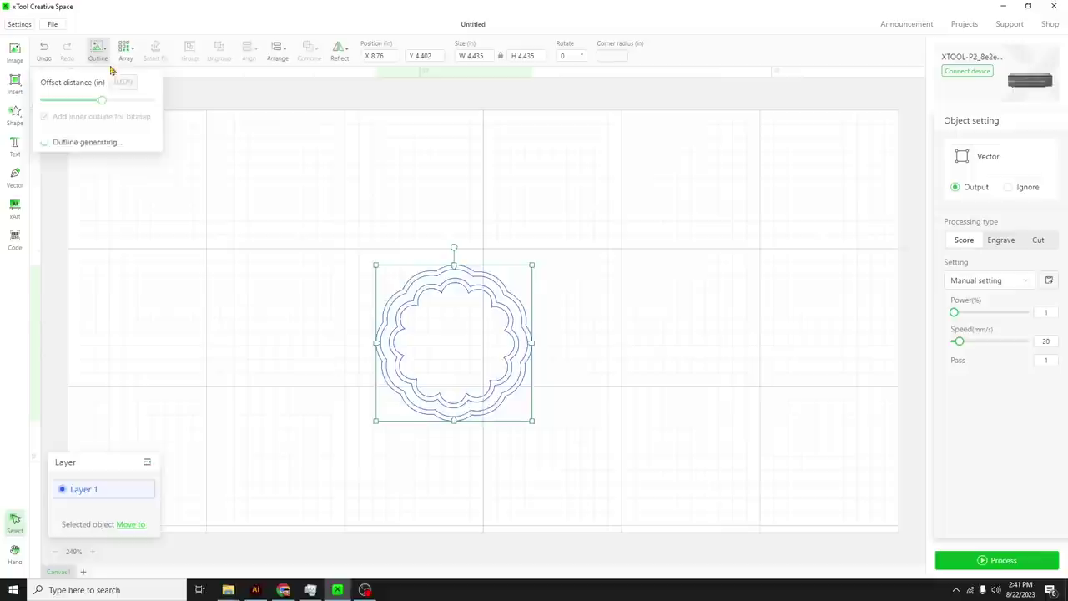
{"action": "left_click", "coordinate": [131, 82]}
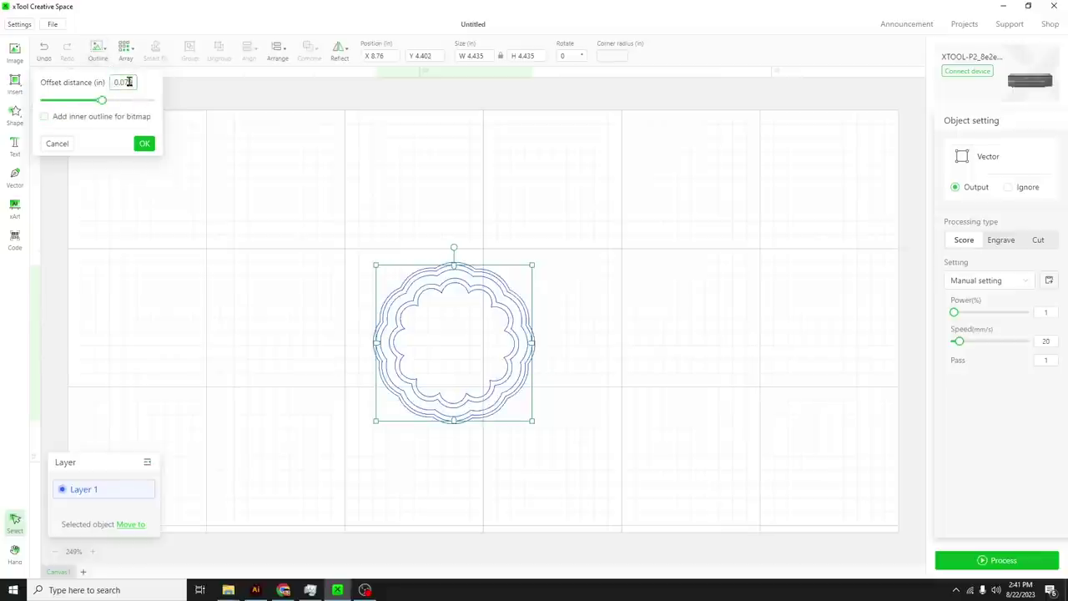
{"action": "double_click", "coordinate": [130, 82]}
{"action": "type", "text": "0.06"}
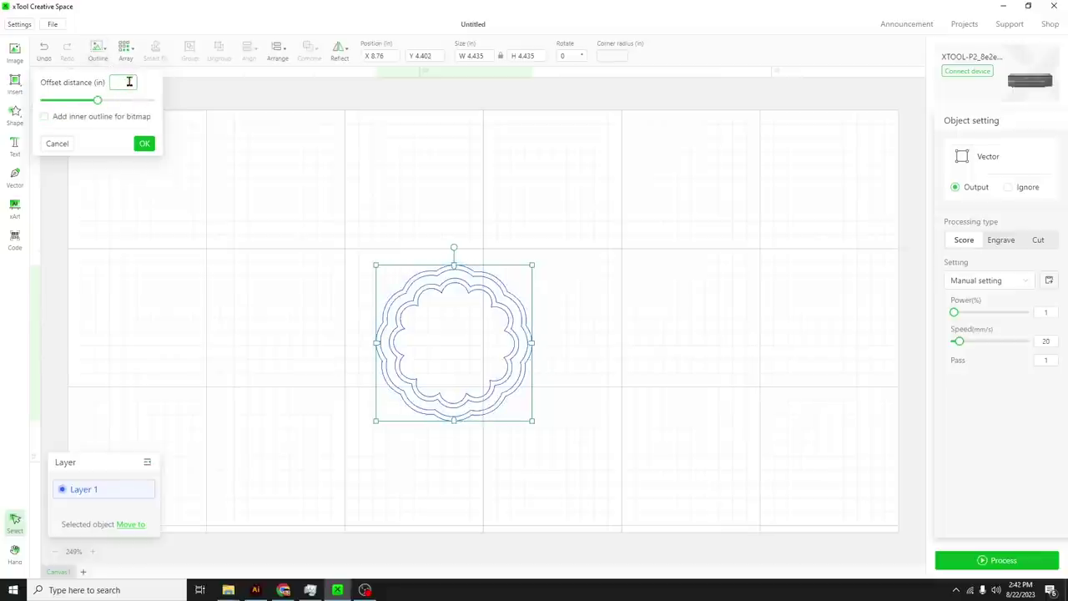
{"action": "type", "text": "0.25"}
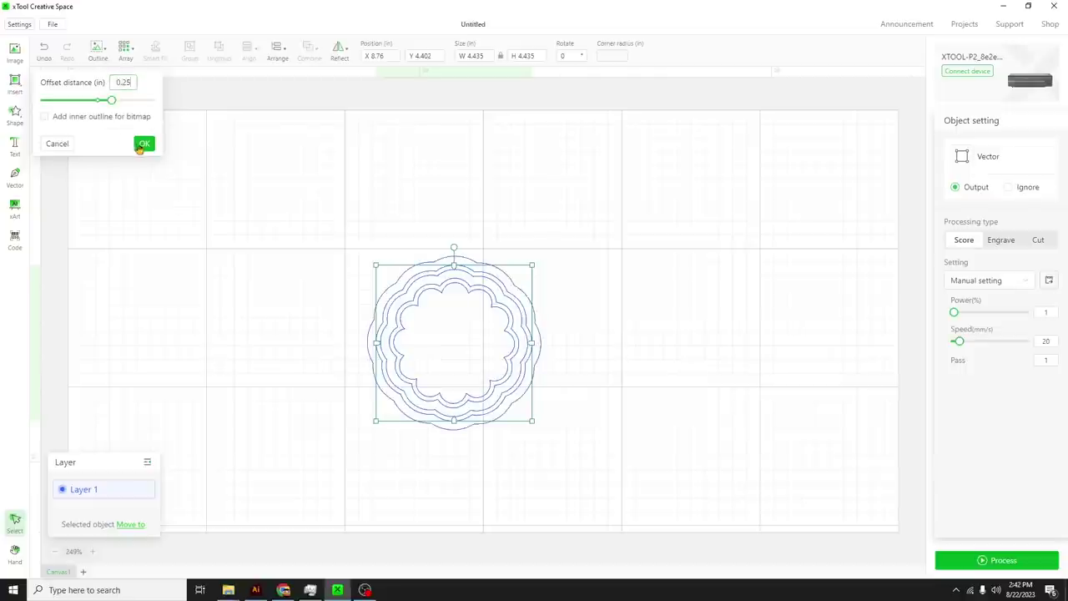
{"action": "left_click", "coordinate": [141, 147]}
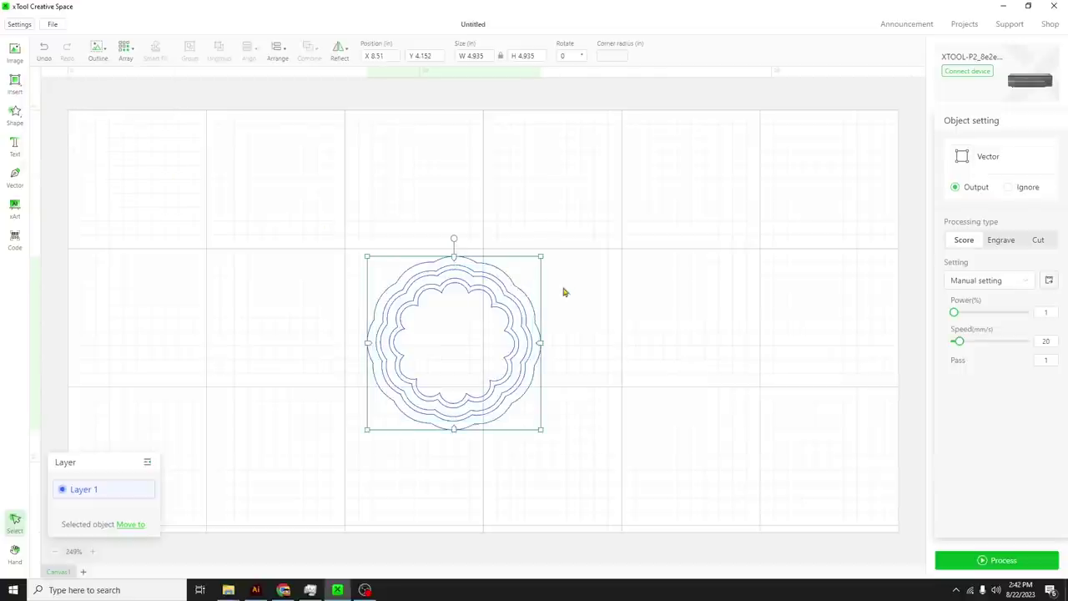
{"action": "left_click", "coordinate": [555, 339]}
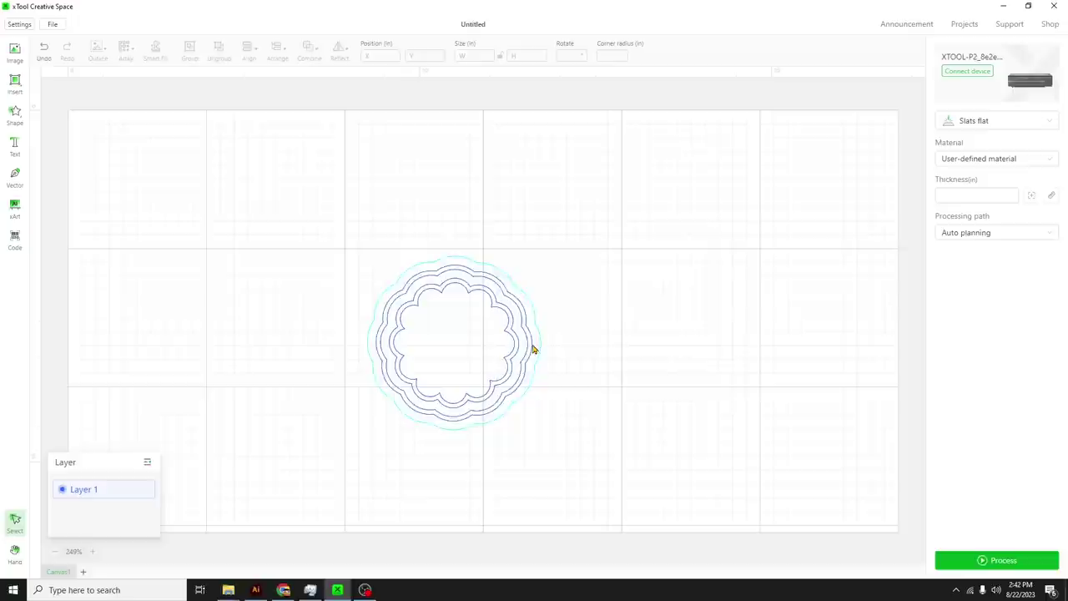
Step: Subtract-at-overlap the 0.125 in and outermost outlines into one ring, test-dragging it and undoing
{"action": "left_click", "coordinate": [534, 344]}
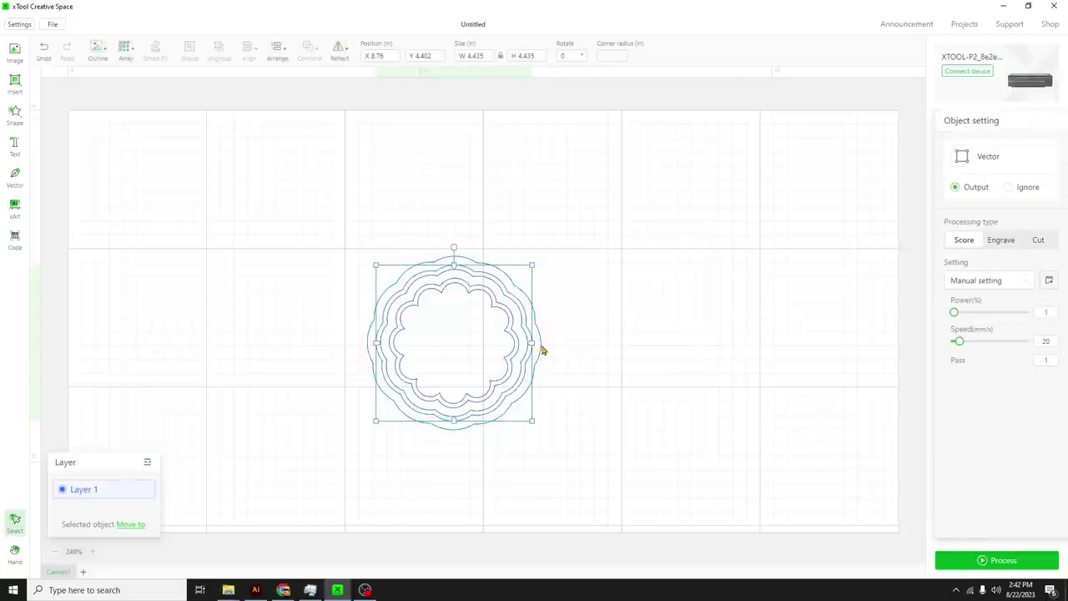
{"action": "left_click", "coordinate": [540, 350], "text": "shift"}
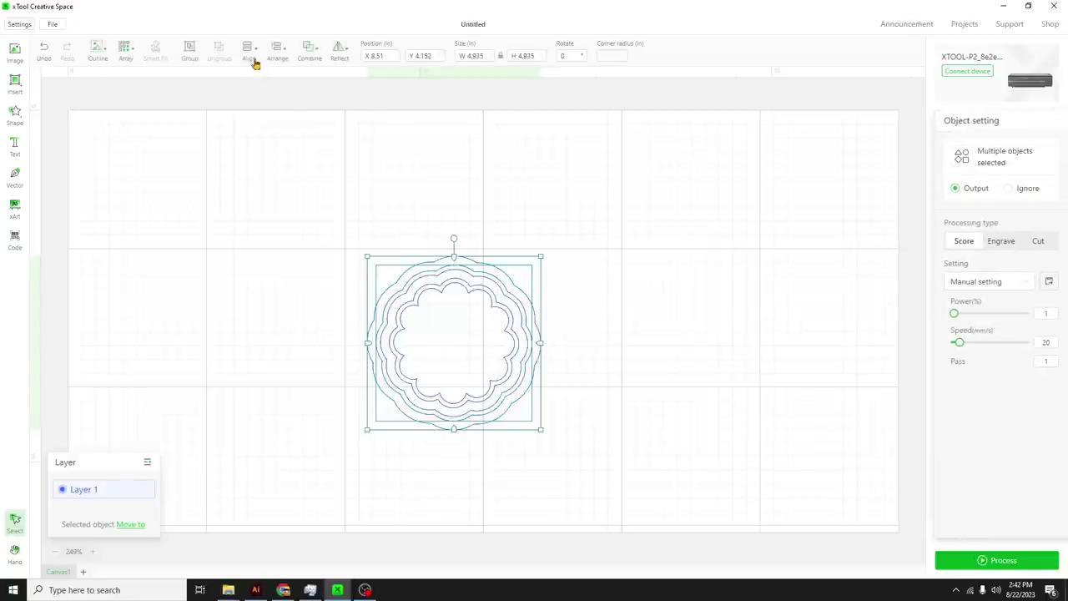
{"action": "mouse_move", "coordinate": [312, 54]}
{"action": "left_click", "coordinate": [338, 137]}
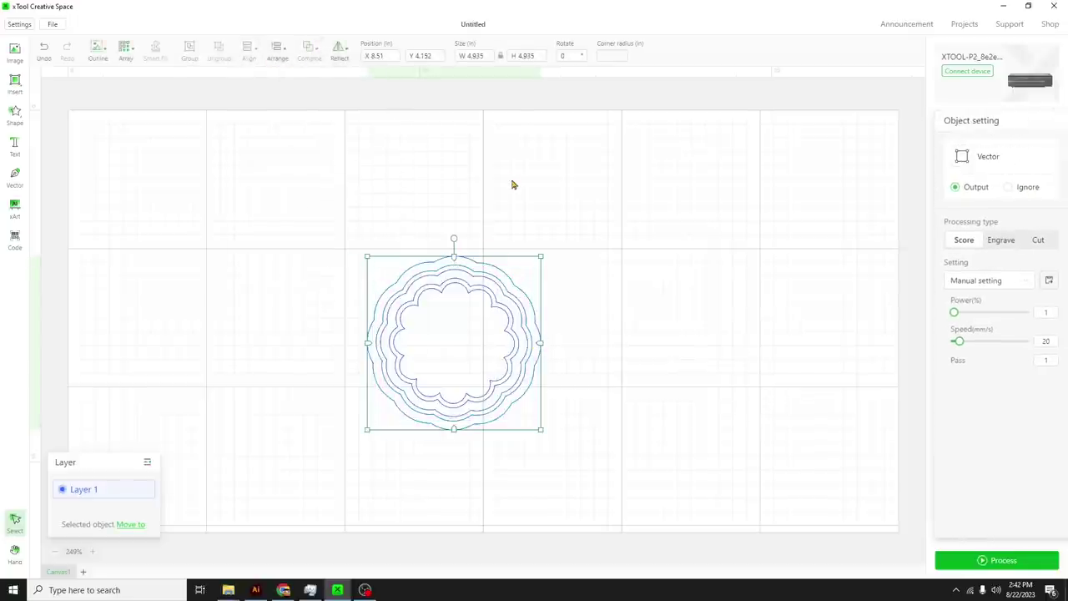
{"action": "left_click", "coordinate": [528, 259]}
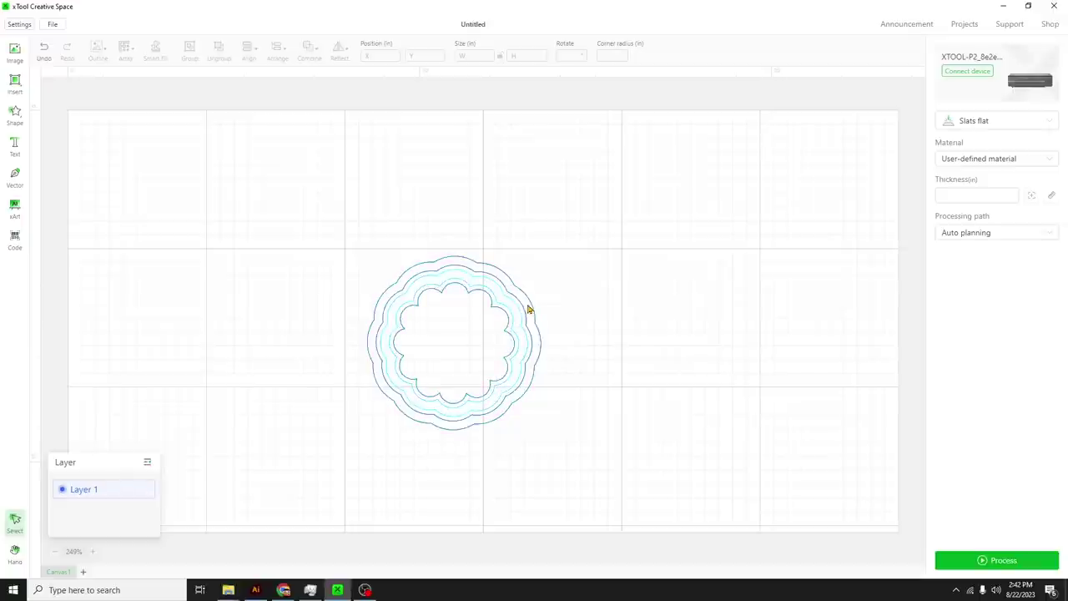
{"action": "left_click_drag", "start_coordinate": [531, 308], "coordinate": [565, 195]}
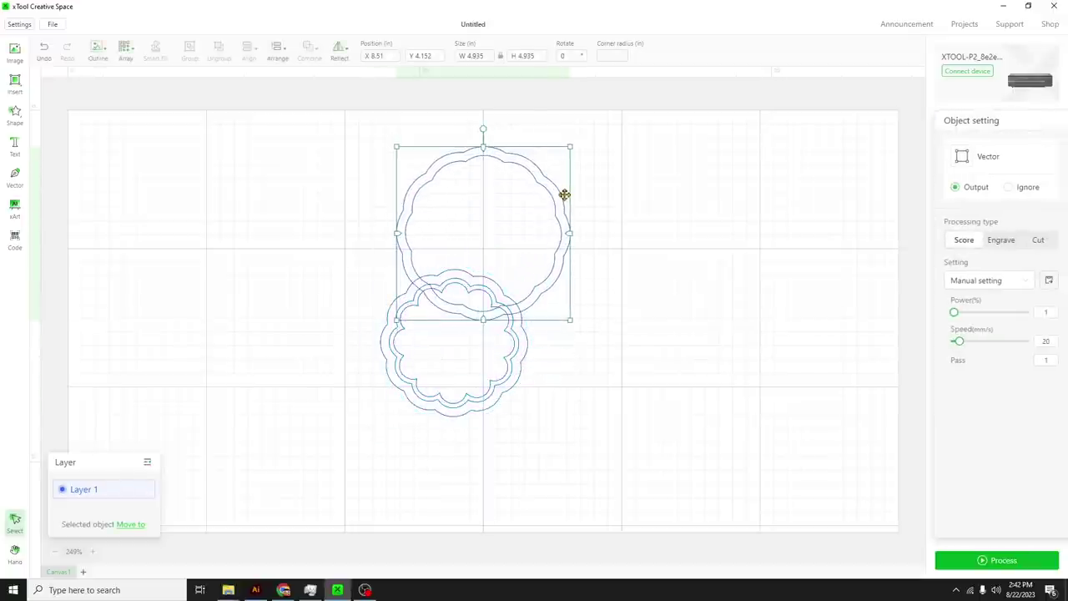
{"action": "key", "text": "ctrl+z"}
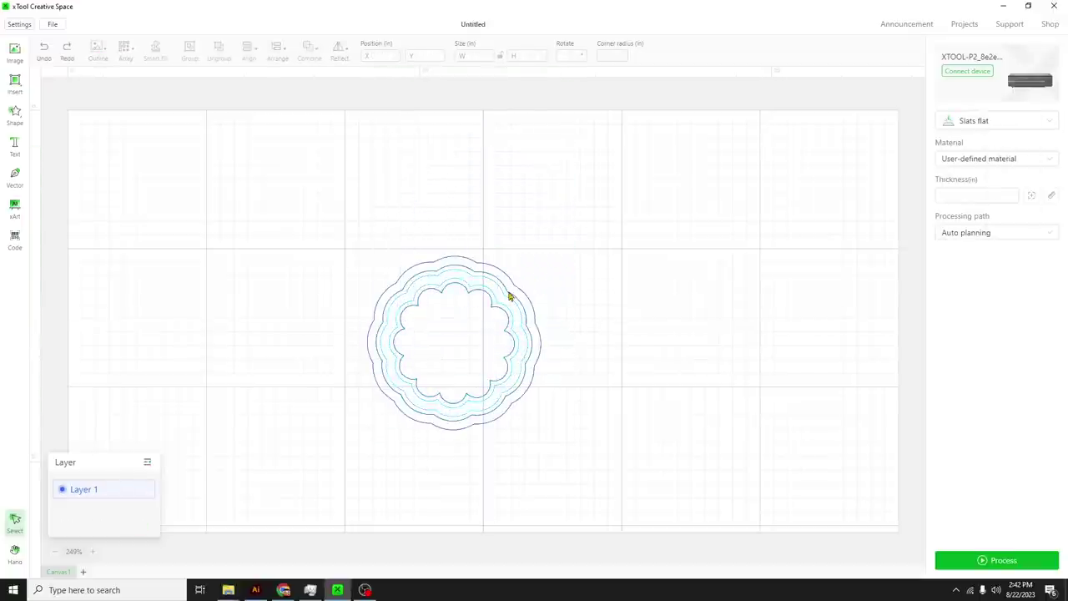
Step: Add a 0.08 in outline around the outer ring and merge the pair into a ring
{"action": "left_click", "coordinate": [518, 292]}
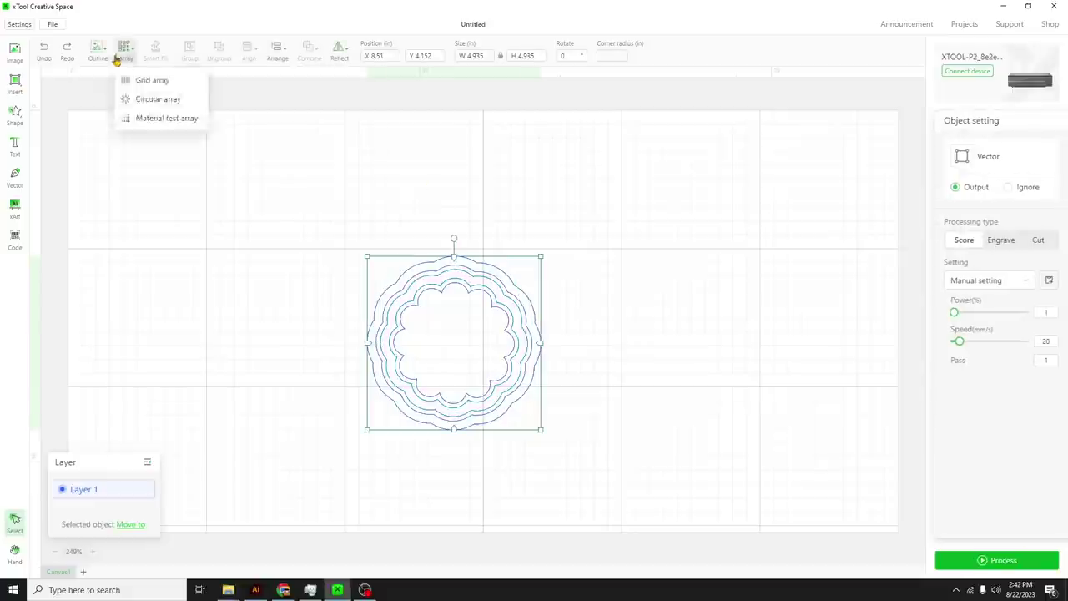
{"action": "left_click", "coordinate": [97, 50]}
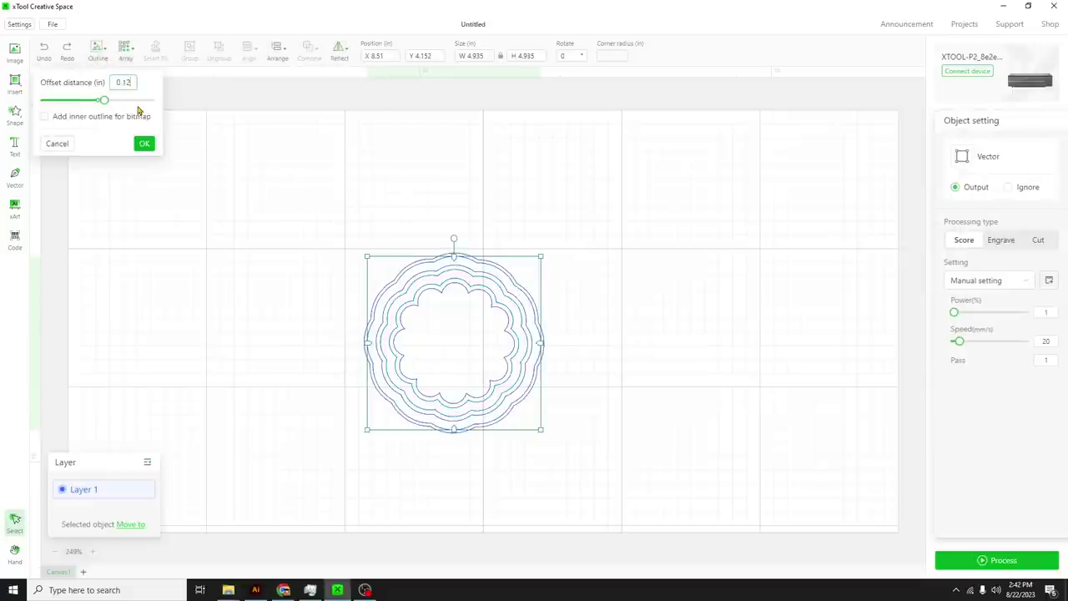
{"action": "key", "text": "BackSpace"}
{"action": "key", "text": "BackSpace"}
{"action": "key", "text": "BackSpace"}
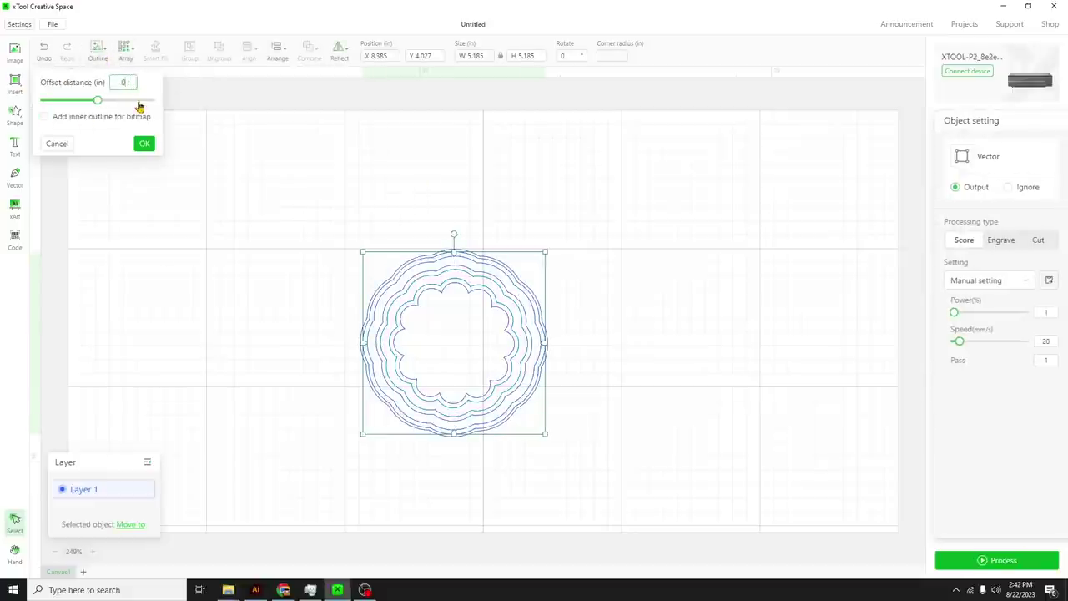
{"action": "type", "text": ".08"}
{"action": "left_click", "coordinate": [145, 144]}
{"action": "left_click", "coordinate": [553, 351]}
{"action": "left_click", "coordinate": [308, 50]}
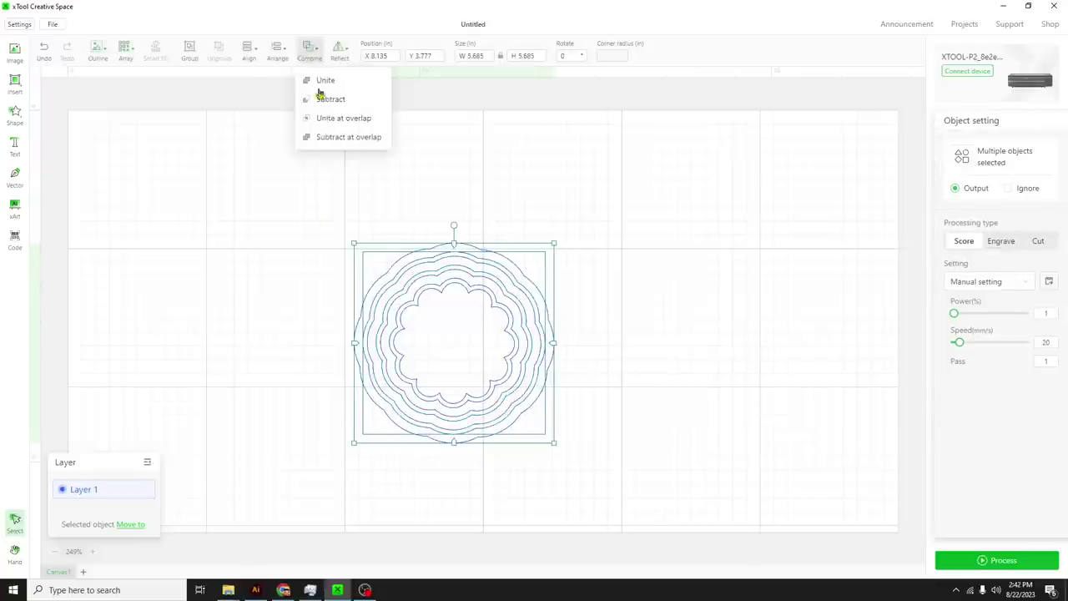
{"action": "left_click", "coordinate": [518, 317]}
Step: Add further offset outlines around the new ring and merge them with Subtract at overlap
{"action": "left_click", "coordinate": [543, 312]}
{"action": "left_click", "coordinate": [97, 50]}
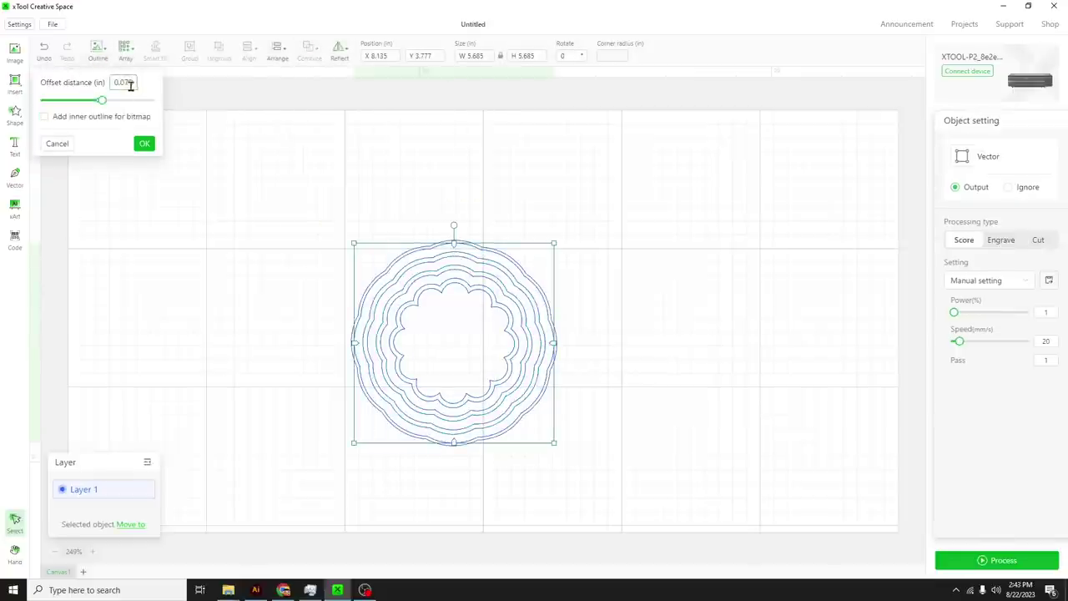
{"action": "left_click", "coordinate": [144, 144]}
{"action": "left_click", "coordinate": [98, 50]}
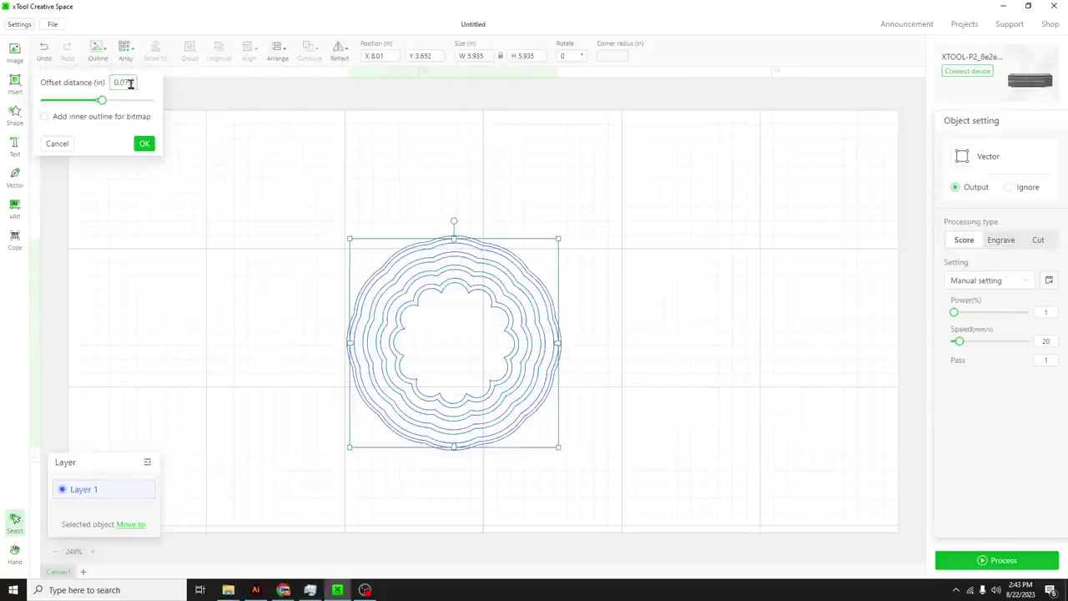
{"action": "key", "text": "Return"}
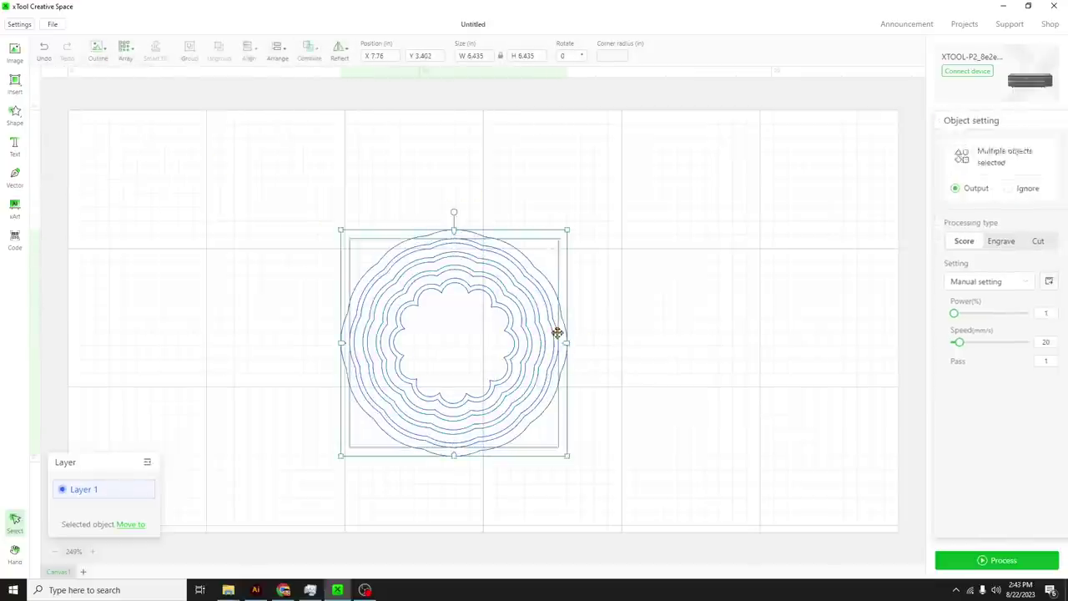
{"action": "left_click", "coordinate": [309, 48]}
{"action": "left_click", "coordinate": [329, 137]}
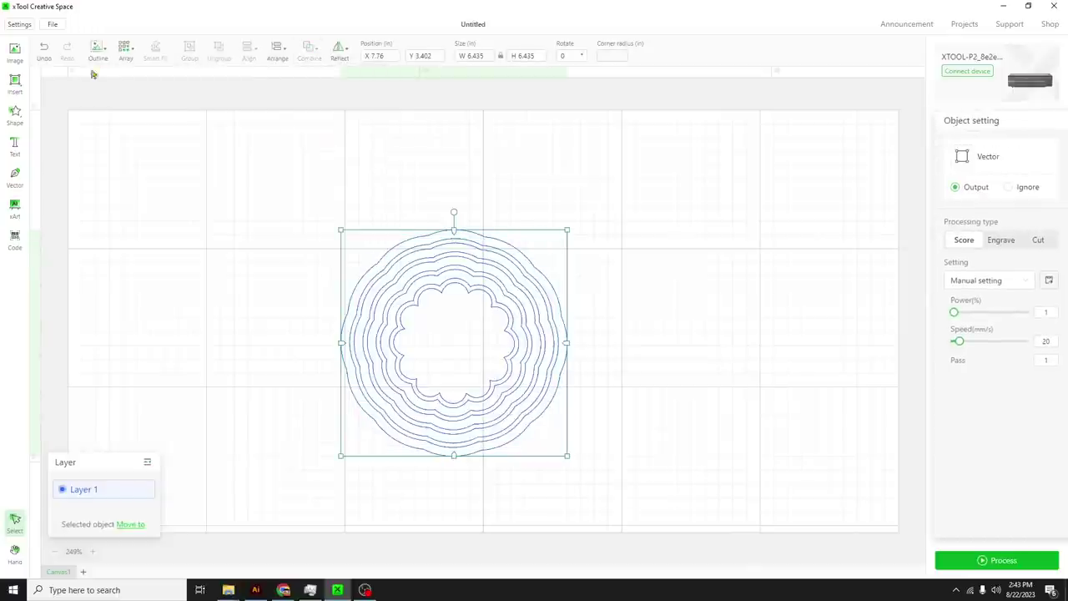
Step: Add a final 0.25 in outline, then select all the rings together
{"action": "left_click", "coordinate": [98, 50]}
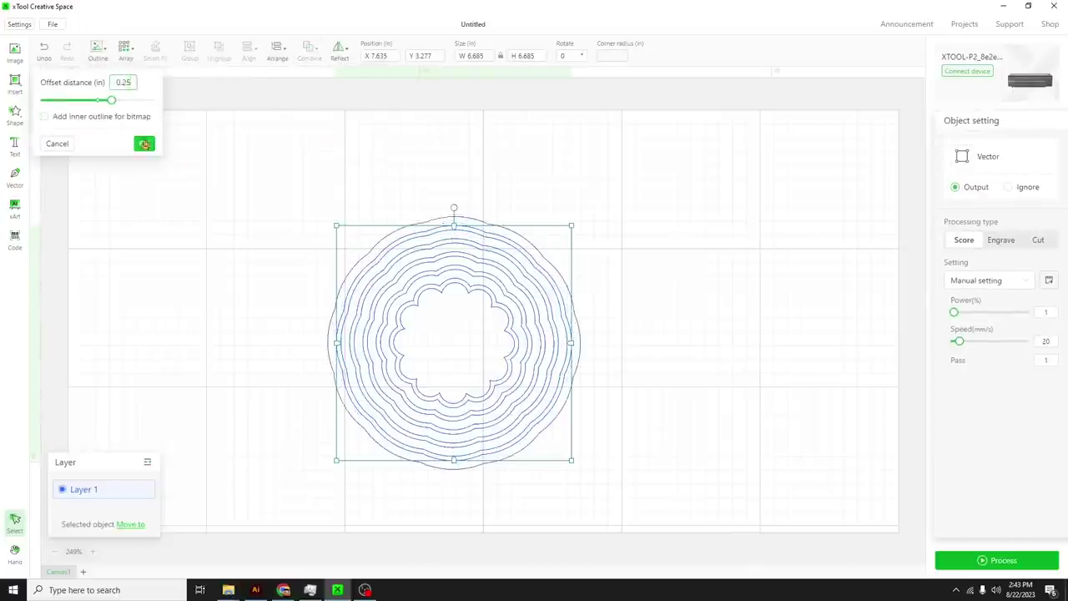
{"action": "left_click", "coordinate": [144, 144]}
{"action": "left_click", "coordinate": [579, 230]}
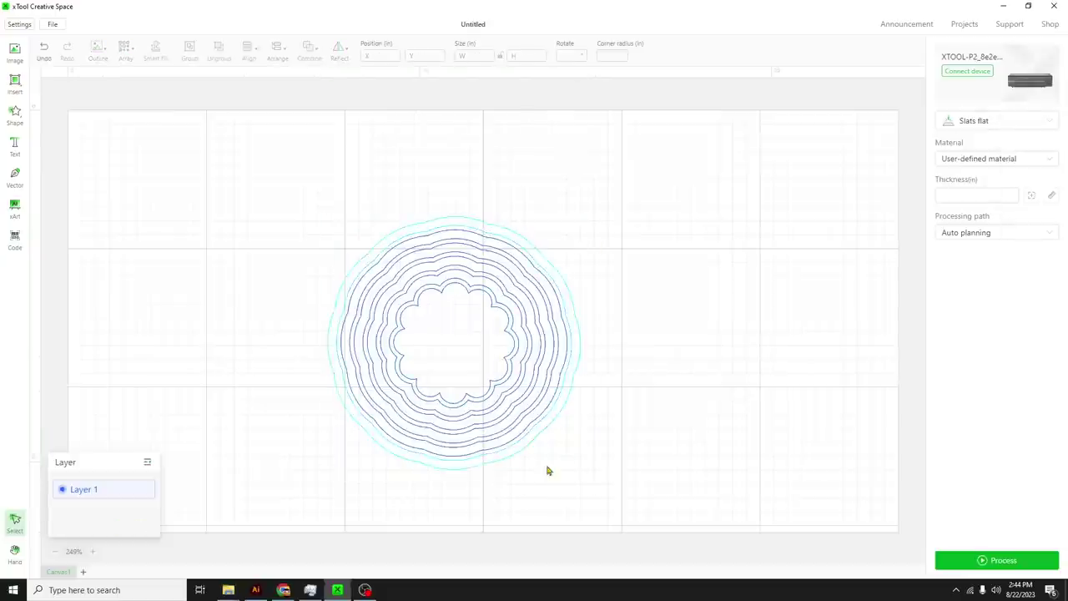
{"action": "left_click_drag", "start_coordinate": [631, 450], "coordinate": [260, 165]}
Step: Try a shorter outline offset around the outer ring, then undo the extra ring
{"action": "left_click", "coordinate": [482, 186]}
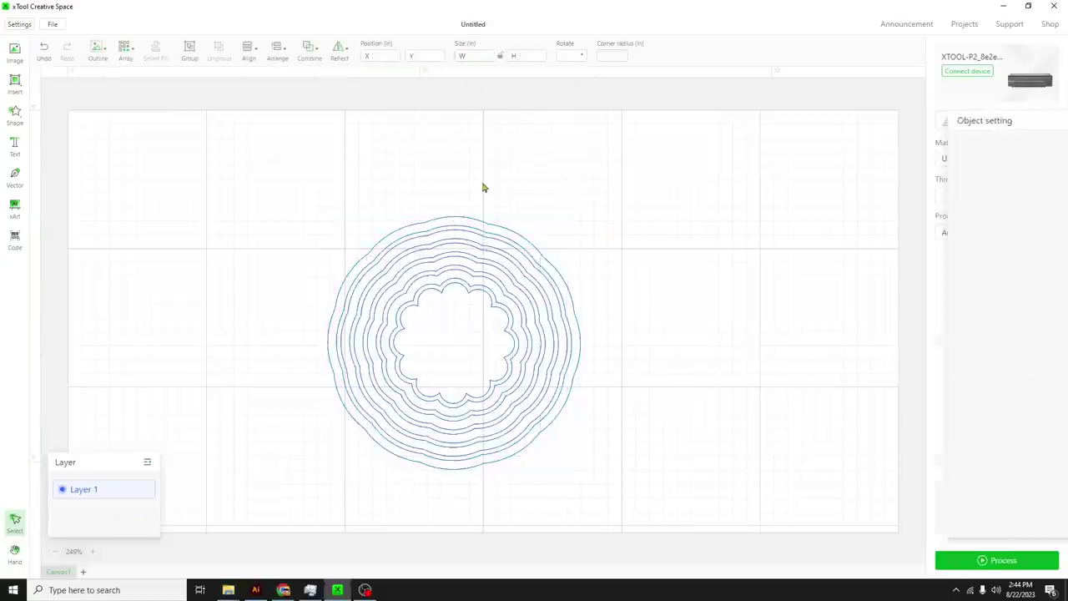
{"action": "left_click", "coordinate": [472, 218]}
{"action": "left_click", "coordinate": [98, 52]}
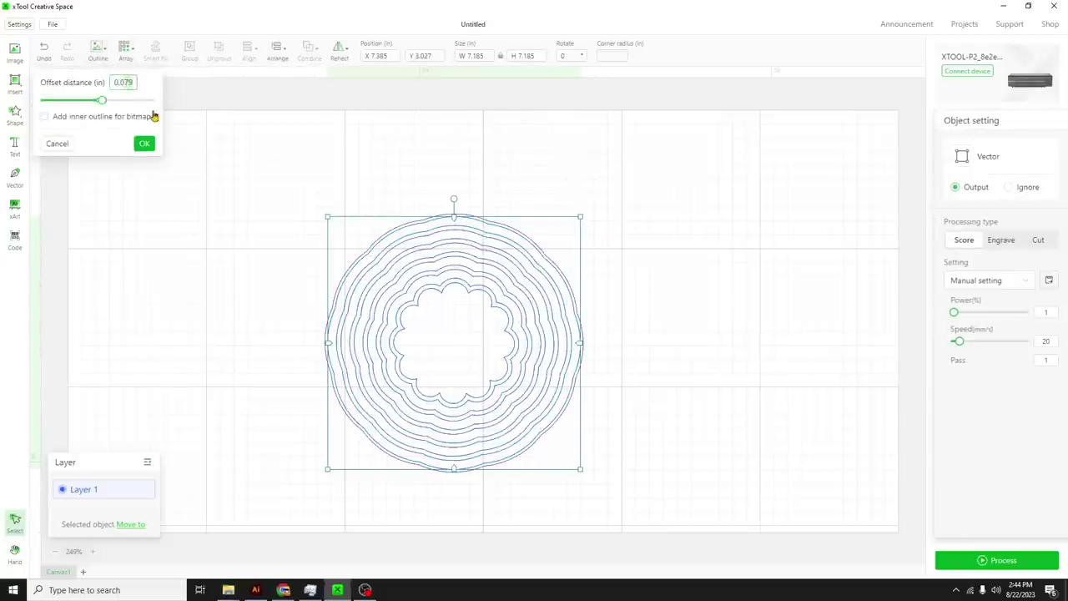
{"action": "left_click", "coordinate": [155, 116]}
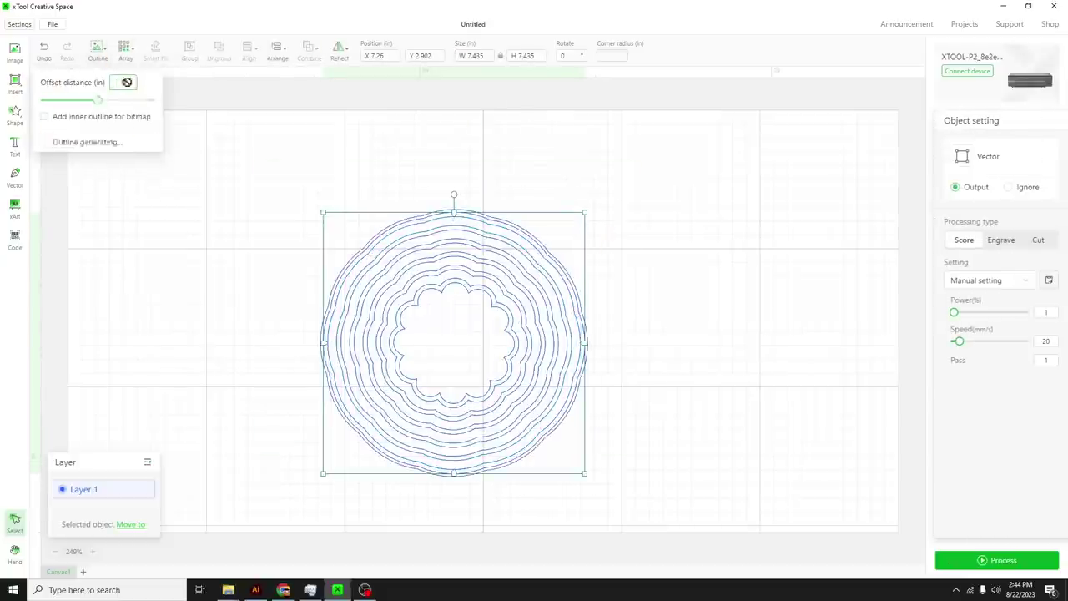
{"action": "left_click_drag", "start_coordinate": [136, 101], "coordinate": [107, 101]}
{"action": "left_click", "coordinate": [142, 142]}
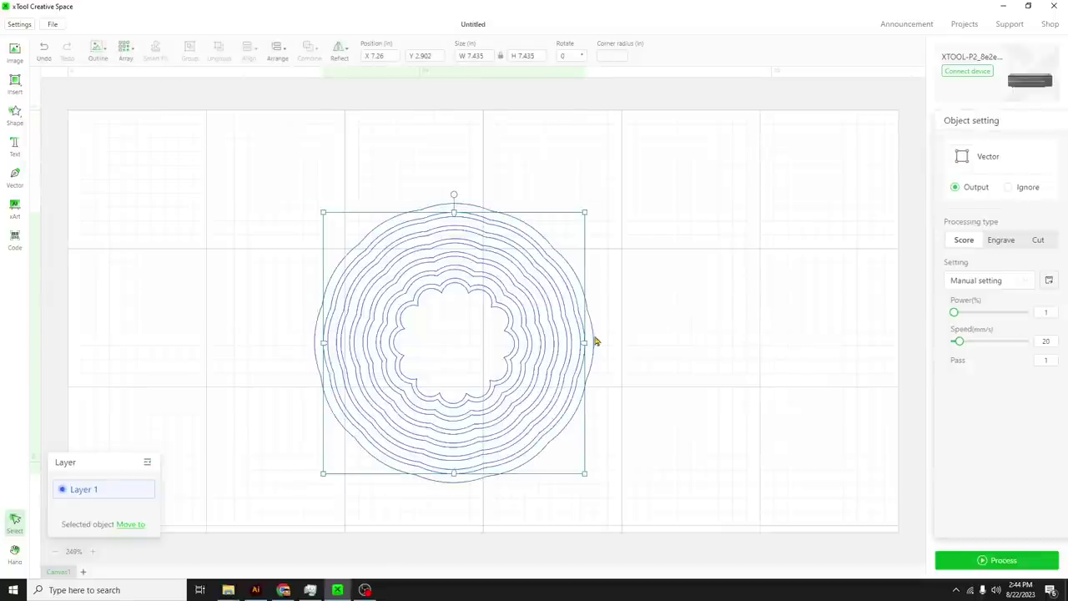
{"action": "key", "text": "ctrl+a"}
Step: Select all the rings, merge them with Combine, then select the outer ring alone
{"action": "left_click", "coordinate": [625, 231]}
{"action": "key", "text": "ctrl+a"}
{"action": "left_click", "coordinate": [314, 56]}
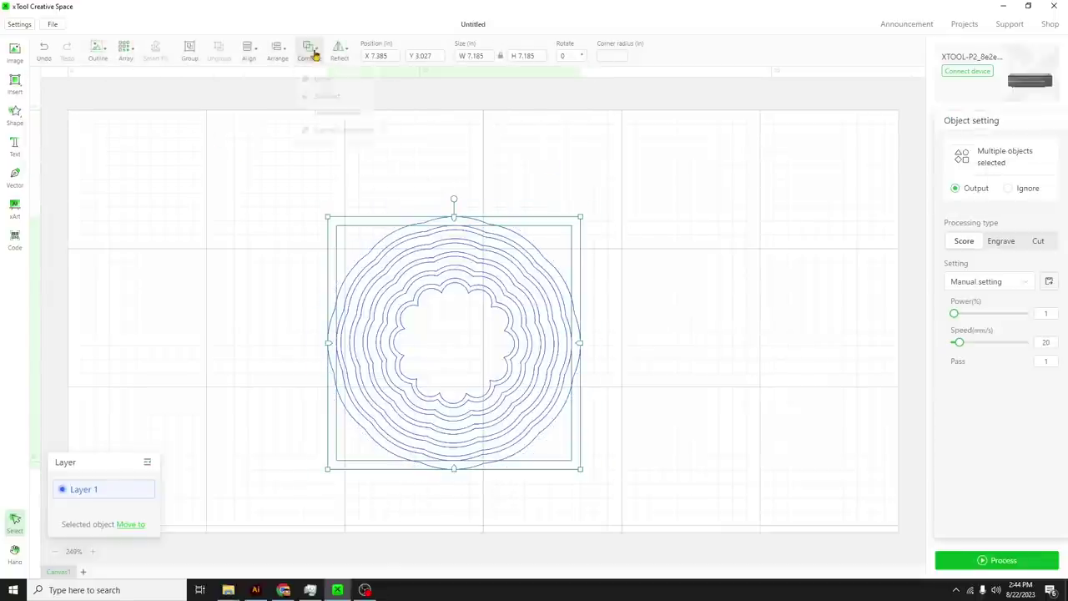
{"action": "left_click", "coordinate": [346, 138]}
{"action": "left_click", "coordinate": [618, 319]}
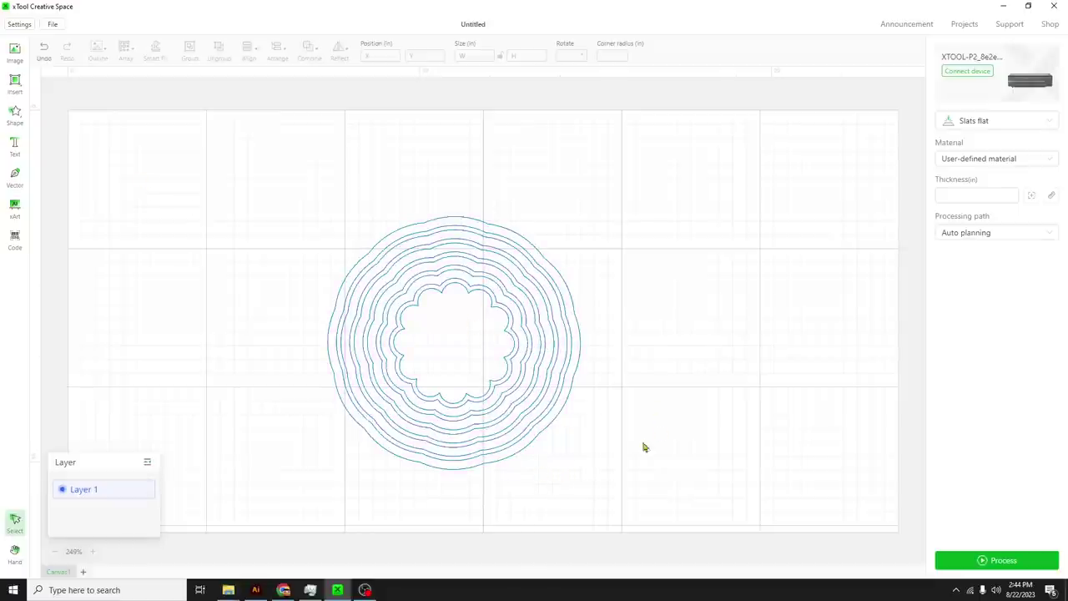
{"action": "left_click_drag", "start_coordinate": [633, 446], "coordinate": [258, 162]}
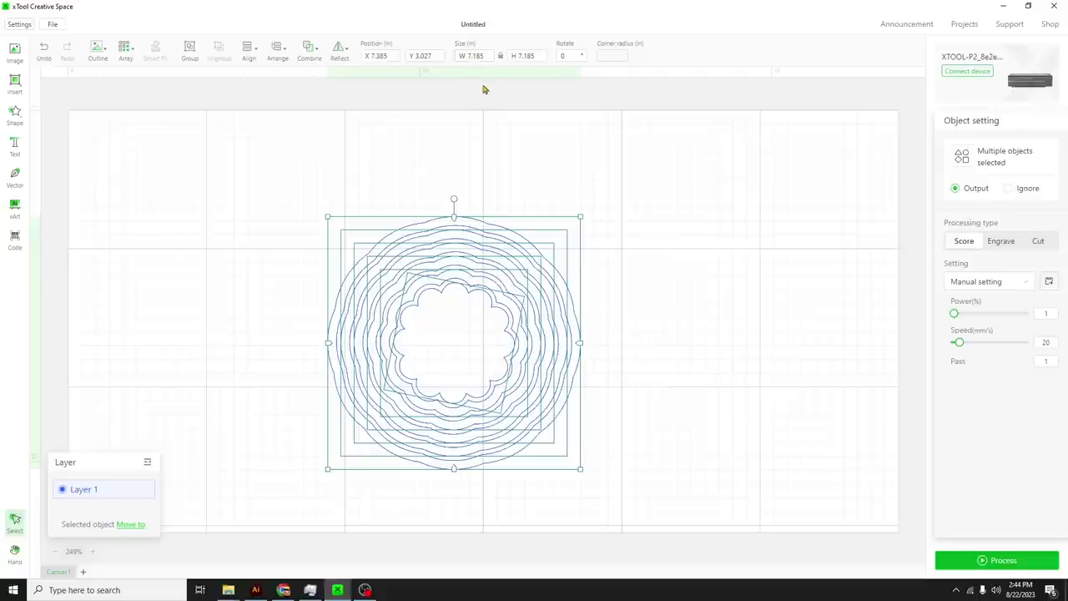
{"action": "left_click", "coordinate": [483, 187]}
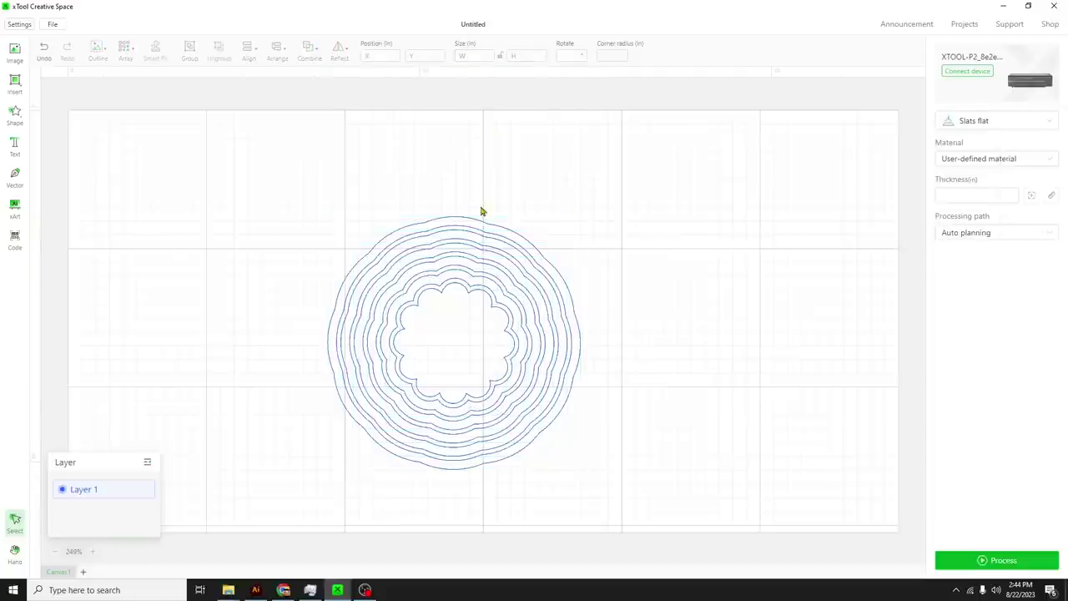
{"action": "left_click", "coordinate": [474, 220]}
{"action": "left_click", "coordinate": [126, 55]}
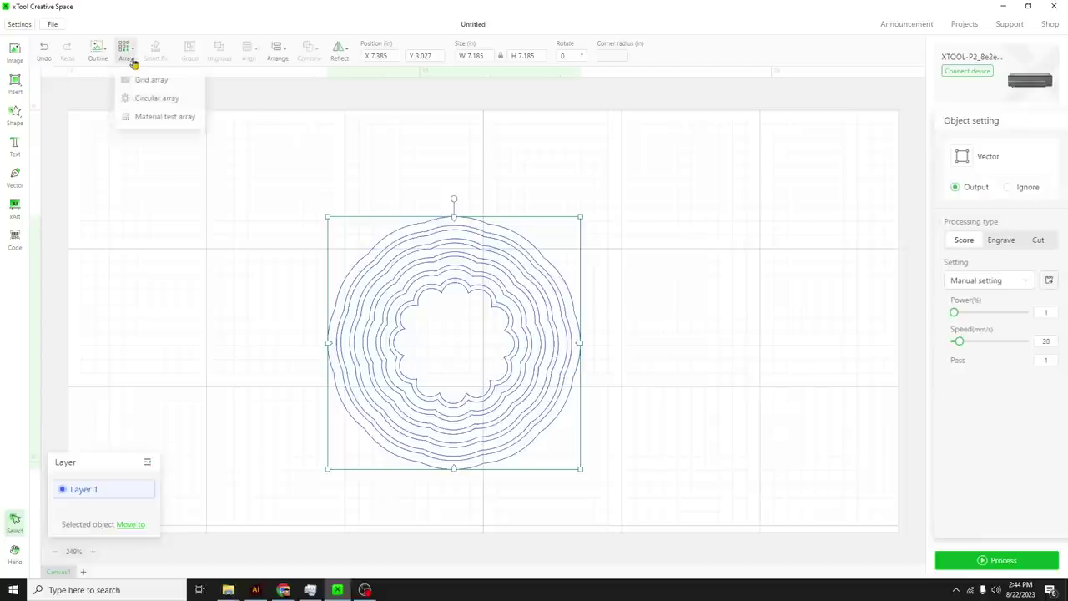
Step: Outline the rings with inner outline off and a 0.07 offset distance
{"action": "left_click", "coordinate": [104, 64]}
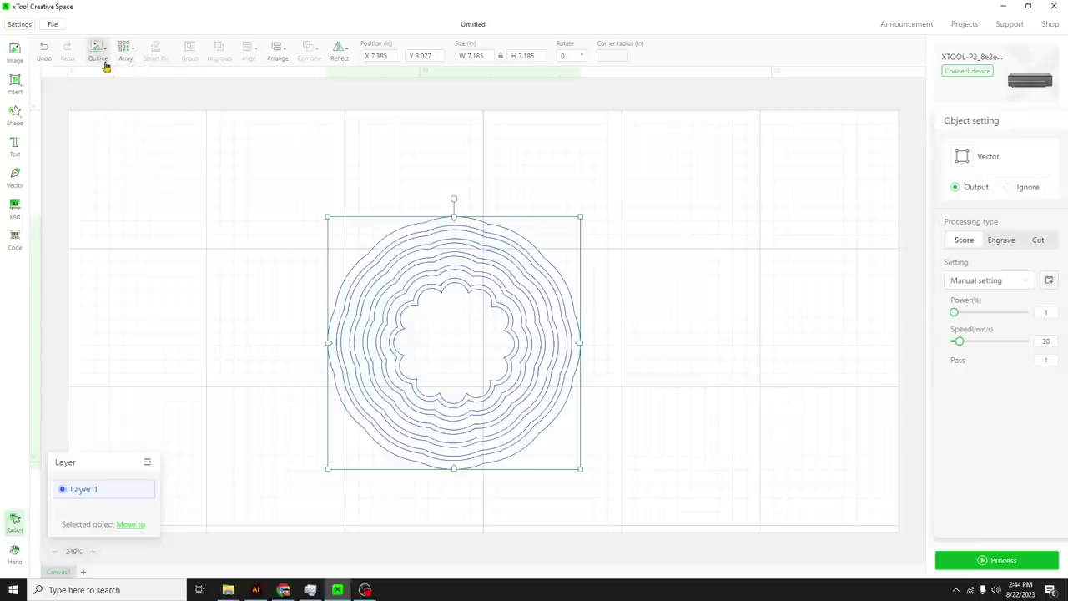
{"action": "left_click", "coordinate": [44, 117]}
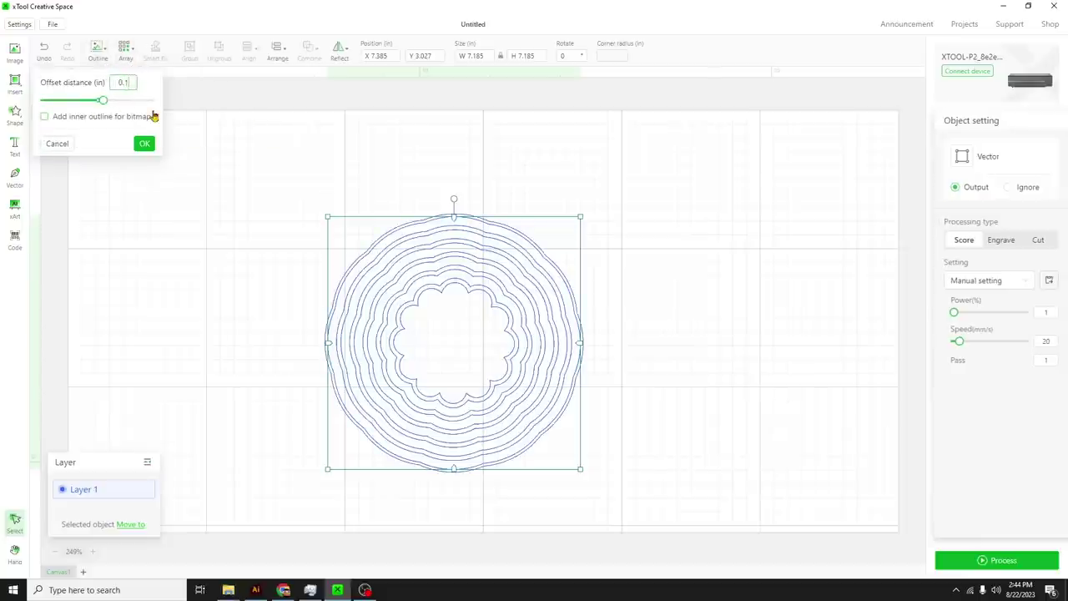
{"action": "left_click", "coordinate": [145, 144]}
{"action": "left_click", "coordinate": [98, 50]}
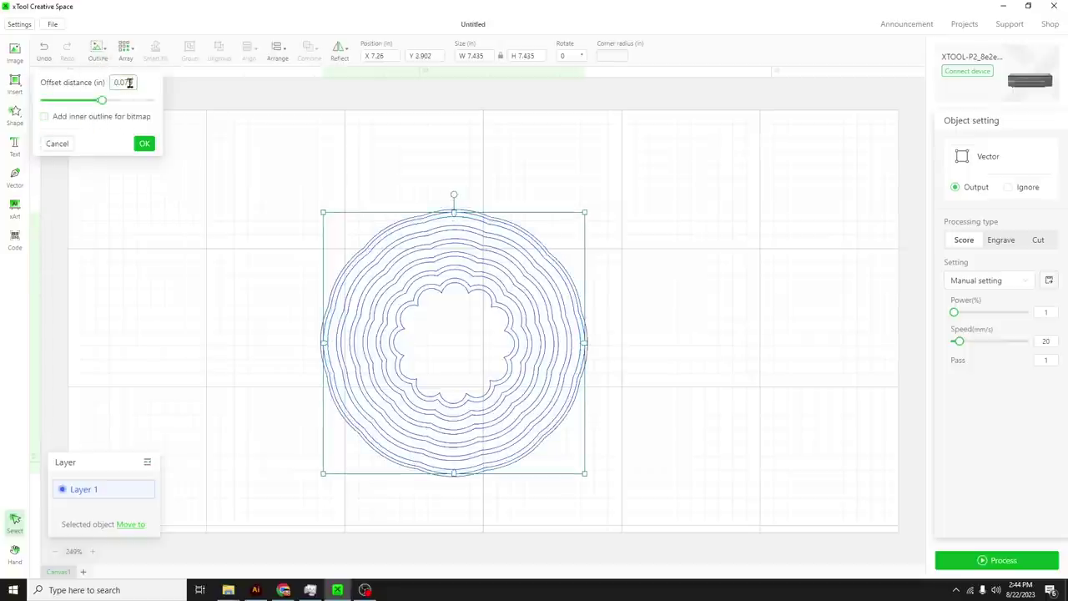
{"action": "double_click", "coordinate": [130, 82]}
{"action": "type", "text": "0.07"}
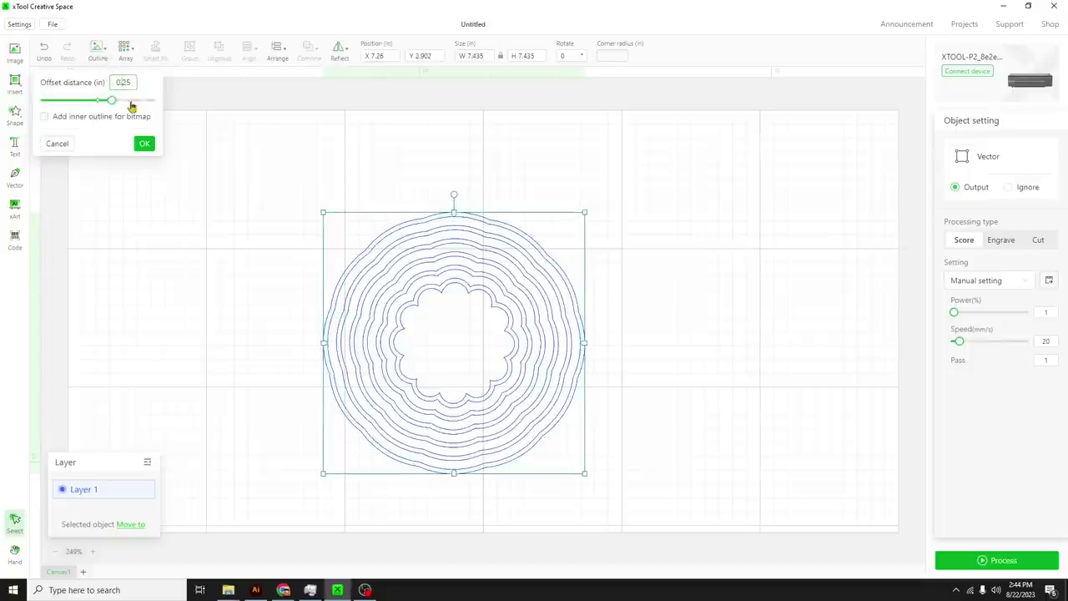
{"action": "left_click", "coordinate": [144, 143]}
Step: Select the rings with the new outline and apply Combine subtract at overlap
{"action": "left_click", "coordinate": [586, 341]}
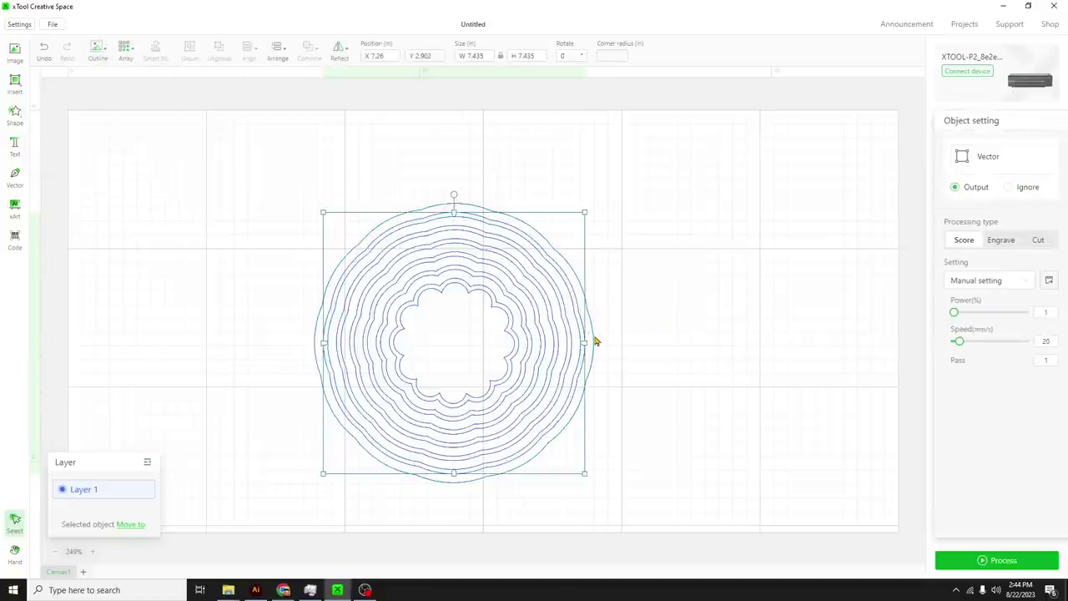
{"action": "left_click", "coordinate": [125, 51]}
{"action": "left_click", "coordinate": [309, 50]}
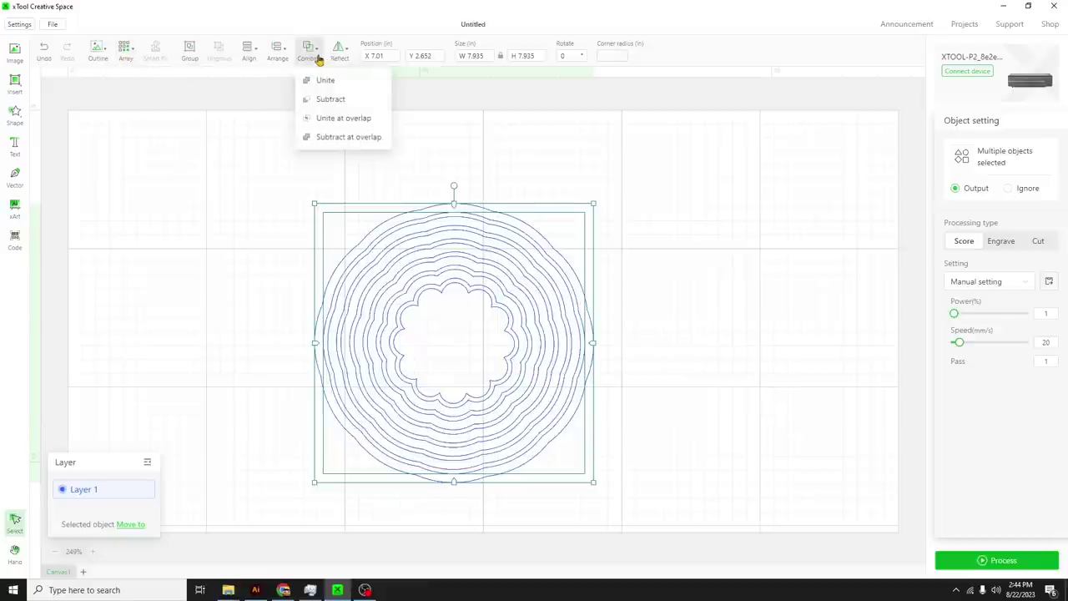
{"action": "left_click", "coordinate": [346, 138]}
{"action": "left_click", "coordinate": [626, 231]}
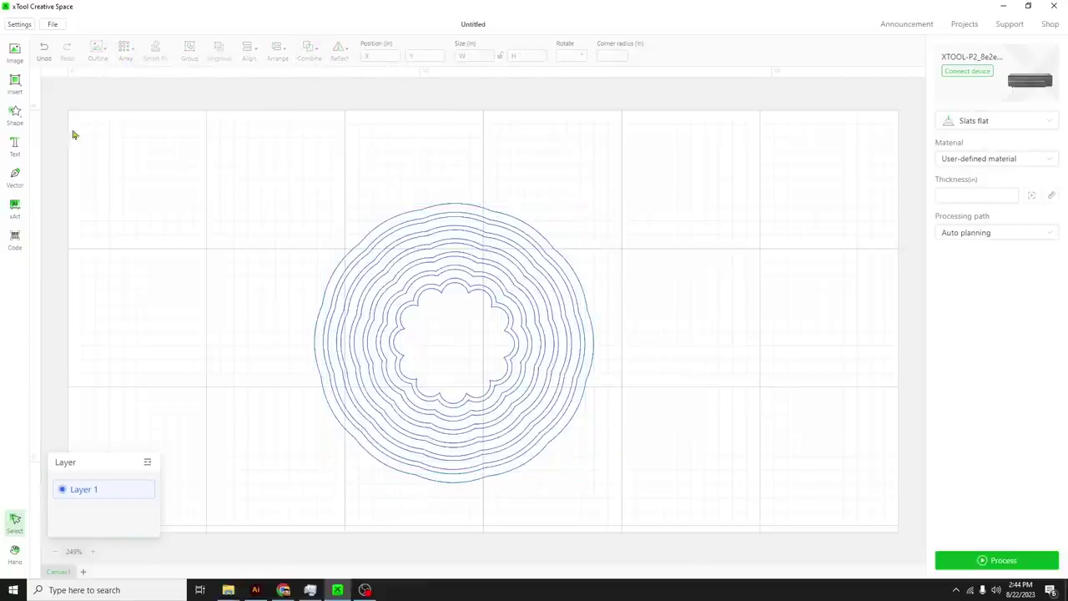
Step: Draw a tall thin rectangle down through the centre of the rings
{"action": "mouse_move", "coordinate": [15, 85]}
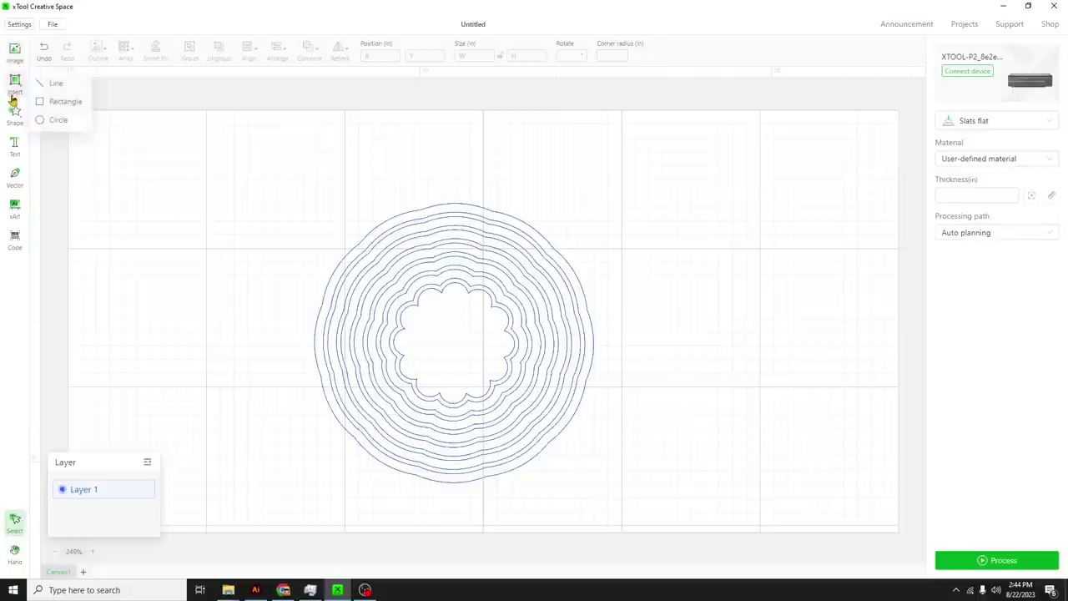
{"action": "left_click", "coordinate": [51, 102]}
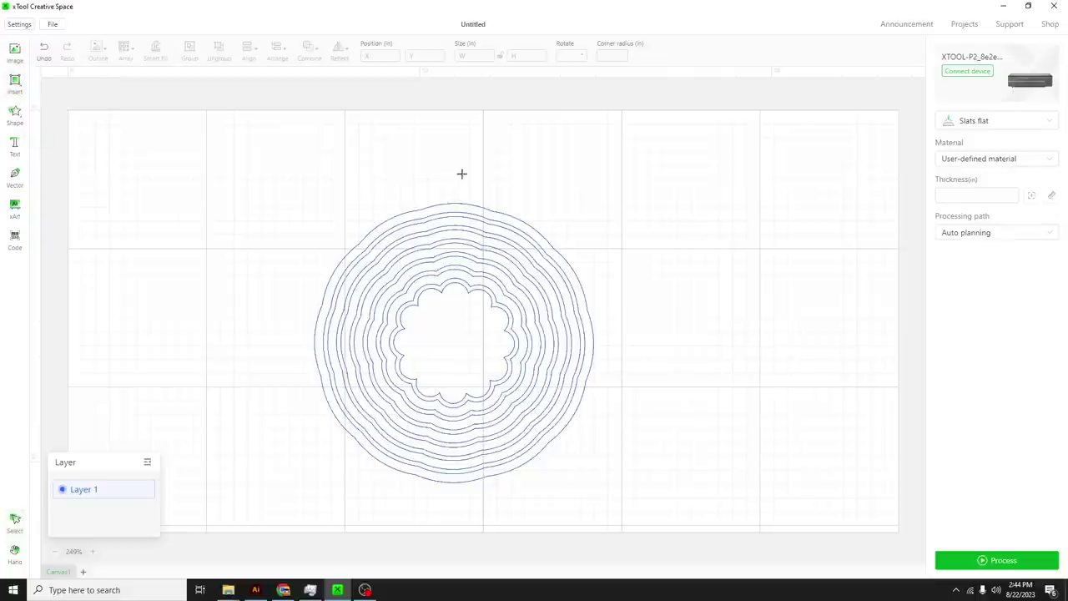
{"action": "mouse_move", "coordinate": [449, 155]}
{"action": "left_mouse_down"}
{"action": "mouse_move", "coordinate": [468, 469]}
{"action": "mouse_move", "coordinate": [453, 506]}
{"action": "mouse_move", "coordinate": [456, 494]}
{"action": "left_mouse_up"}
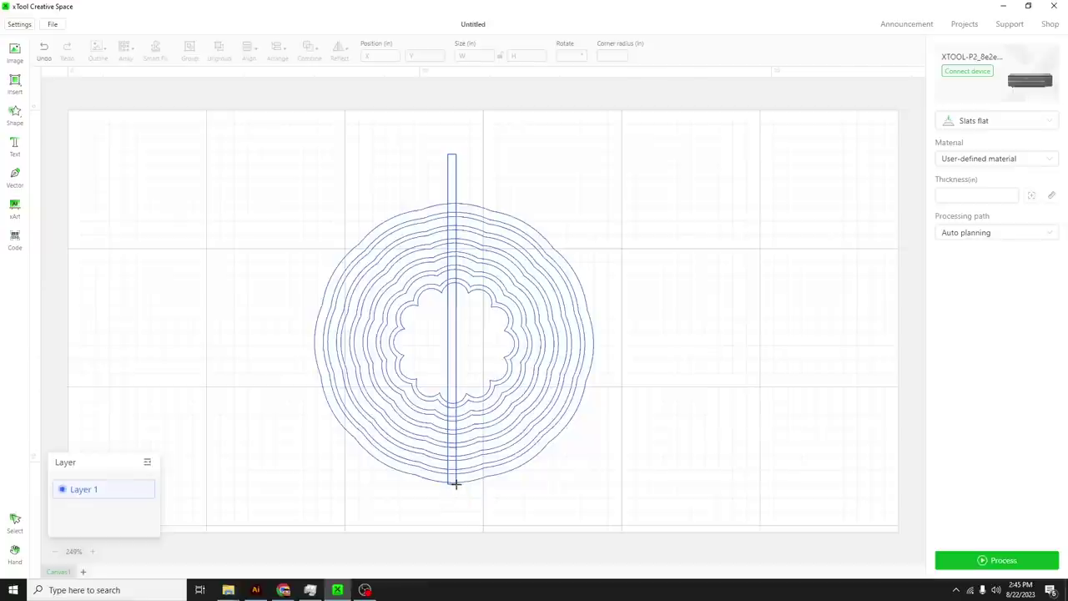
{"action": "mouse_move", "coordinate": [456, 482]}
{"action": "left_mouse_down"}
{"action": "mouse_move", "coordinate": [455, 513]}
{"action": "mouse_move", "coordinate": [455, 431]}
{"action": "mouse_move", "coordinate": [454, 498]}
{"action": "left_mouse_up"}
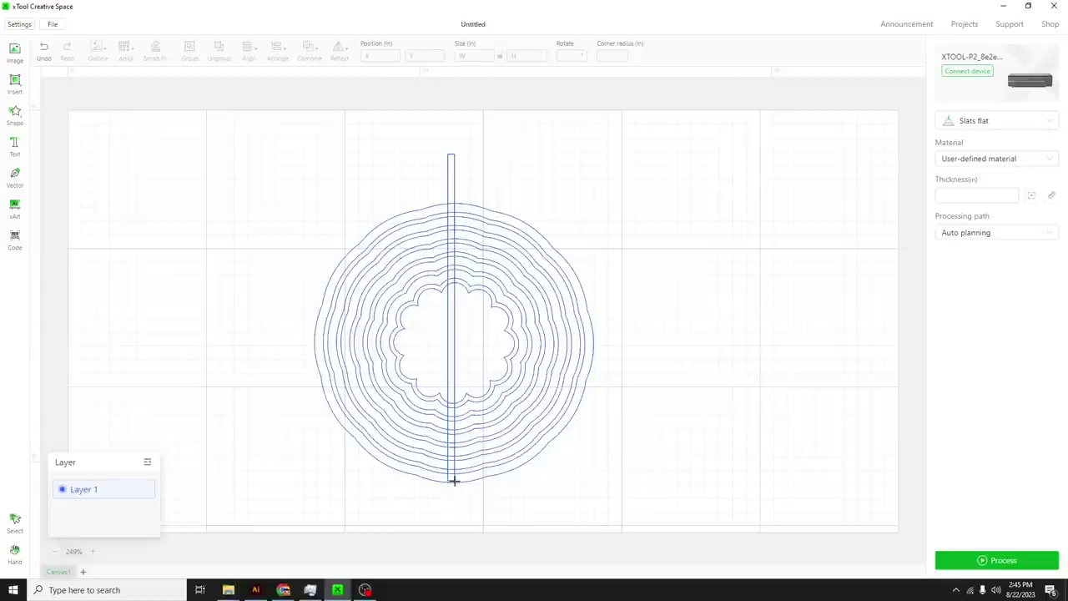
{"action": "left_click_drag", "start_coordinate": [455, 480], "coordinate": [455, 481]}
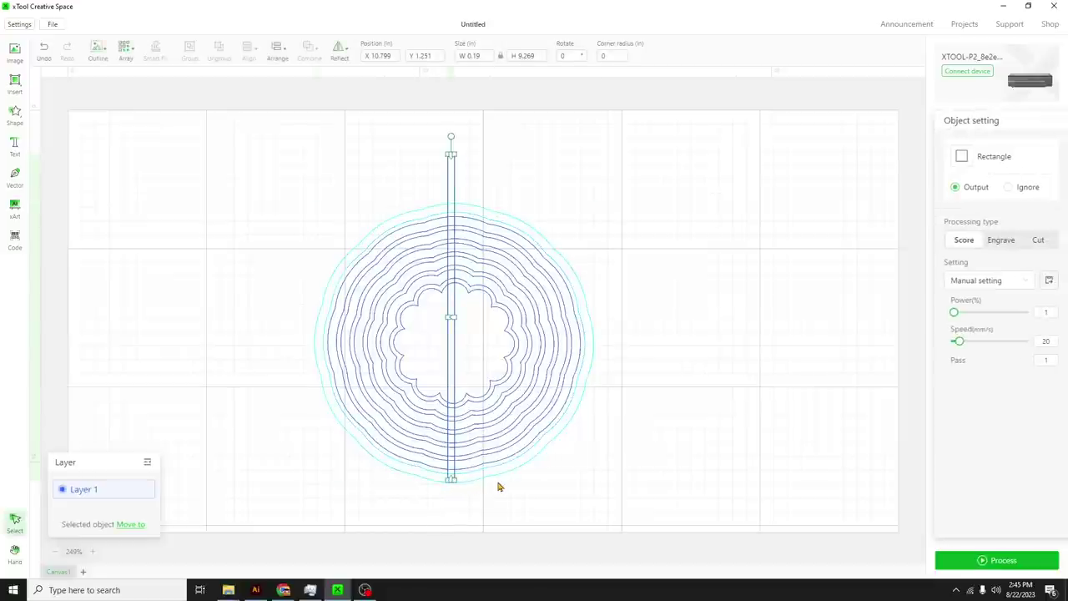
Step: Set the strip rectangle's width to 0.24 in
{"action": "left_click", "coordinate": [500, 486]}
{"action": "left_click", "coordinate": [475, 177]}
{"action": "left_click_drag", "start_coordinate": [474, 175], "coordinate": [431, 140]}
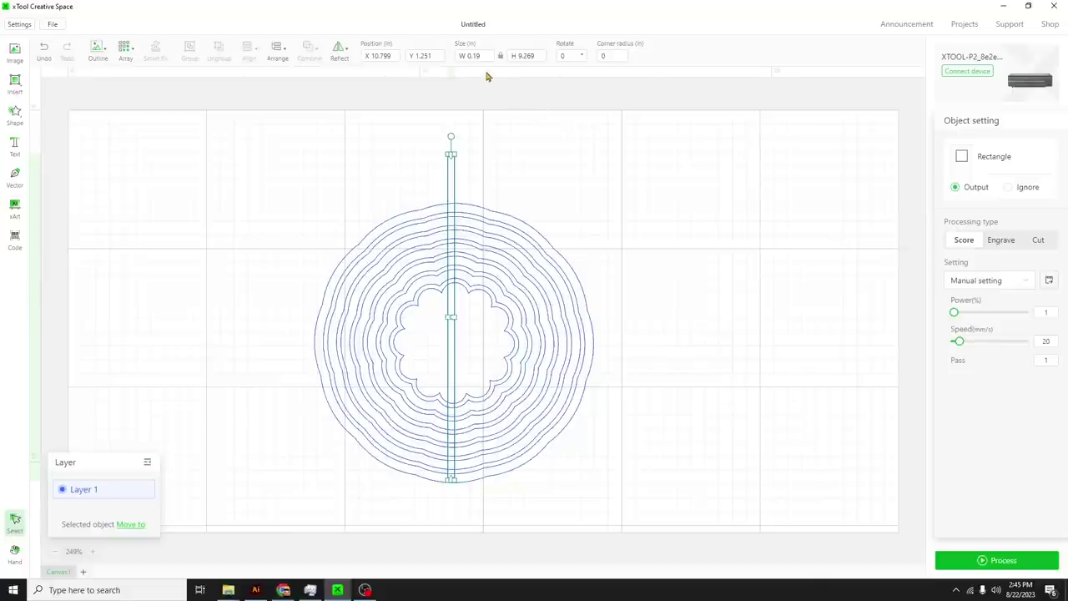
{"action": "left_click", "coordinate": [466, 56]}
{"action": "type", "text": "2"}
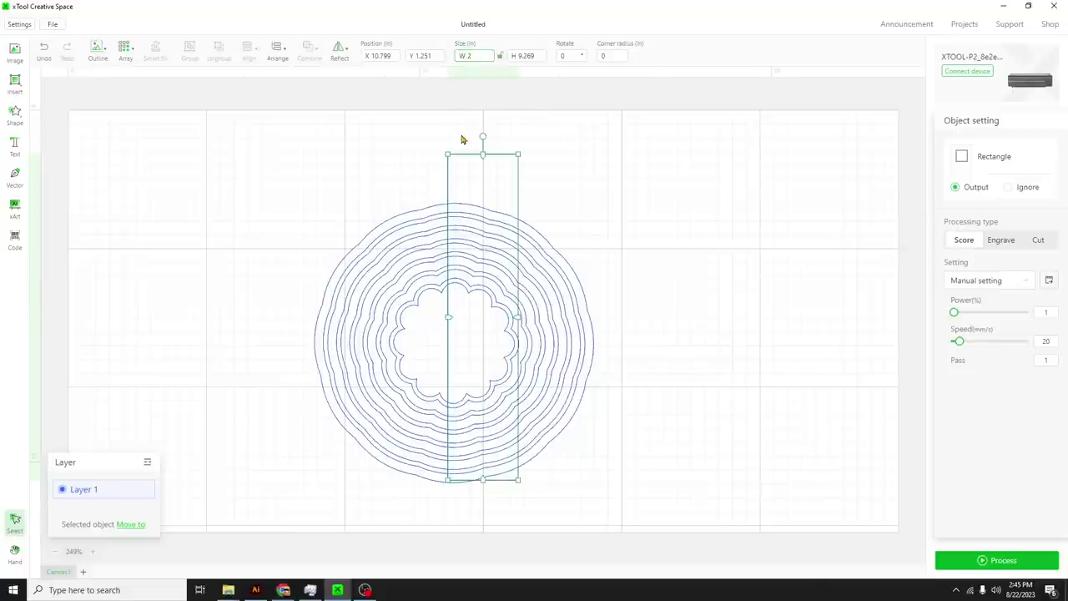
{"action": "type", "text": "4"}
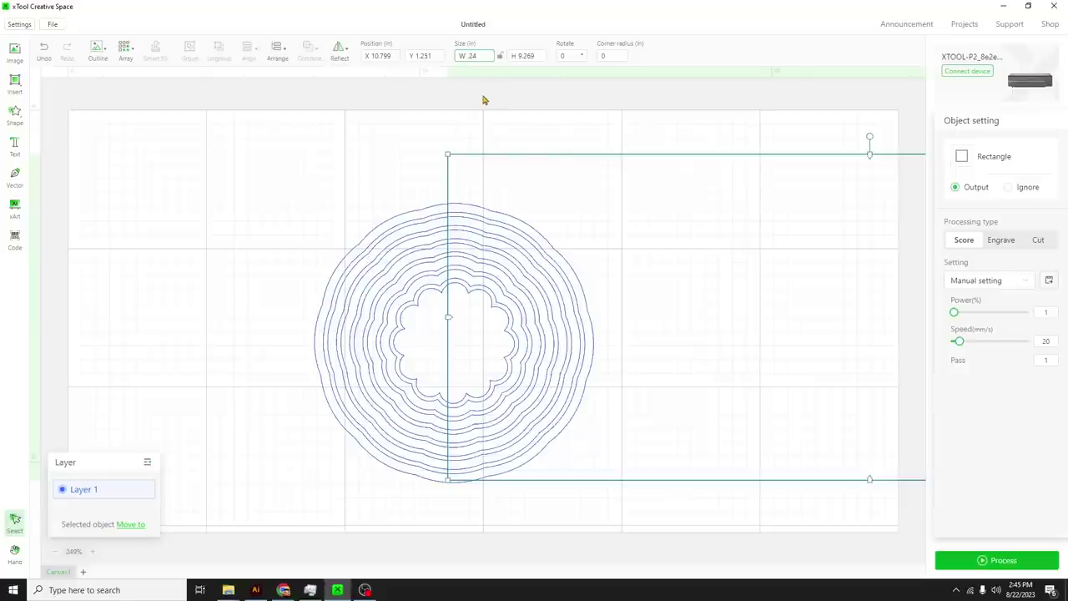
{"action": "key", "text": "Home"}
{"action": "type", "text": "0."}
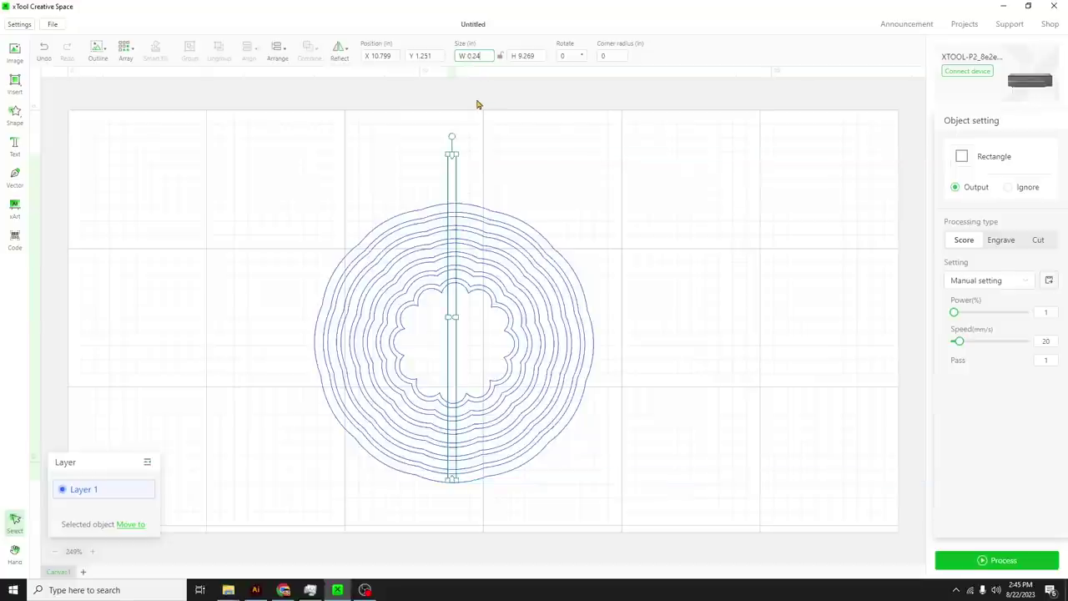
Step: Marquee-select the rings and strip together, undoing an accidental outer ring move
{"action": "left_click", "coordinate": [488, 181]}
{"action": "mouse_move", "coordinate": [577, 476]}
{"action": "left_mouse_down"}
{"action": "mouse_move", "coordinate": [314, 203]}
{"action": "mouse_move", "coordinate": [324, 214]}
{"action": "left_mouse_up"}
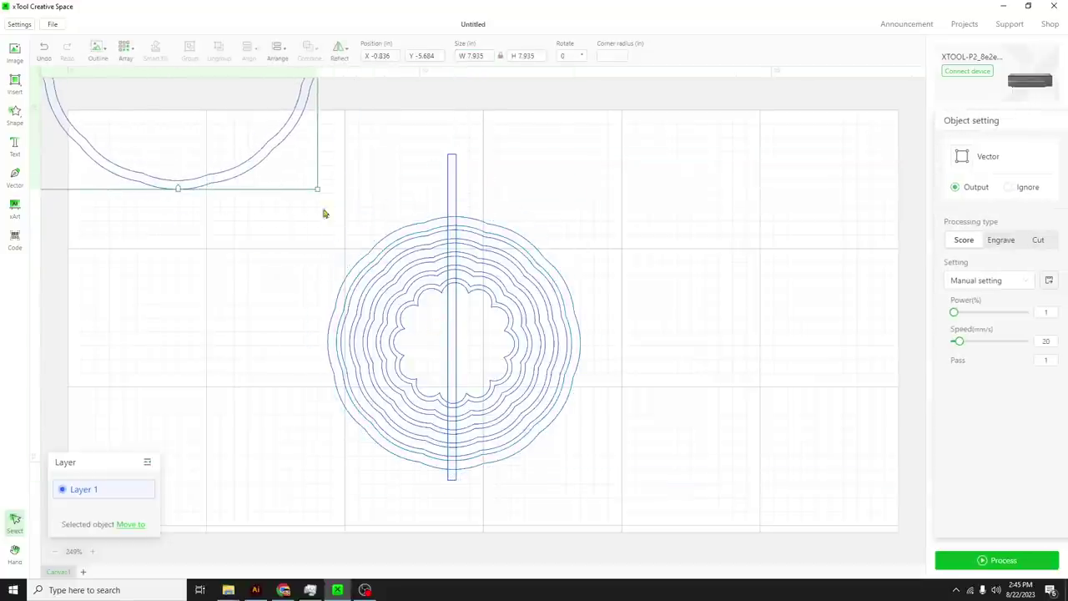
{"action": "key", "text": "ctrl+z"}
{"action": "left_click_drag", "start_coordinate": [635, 477], "coordinate": [266, 170]}
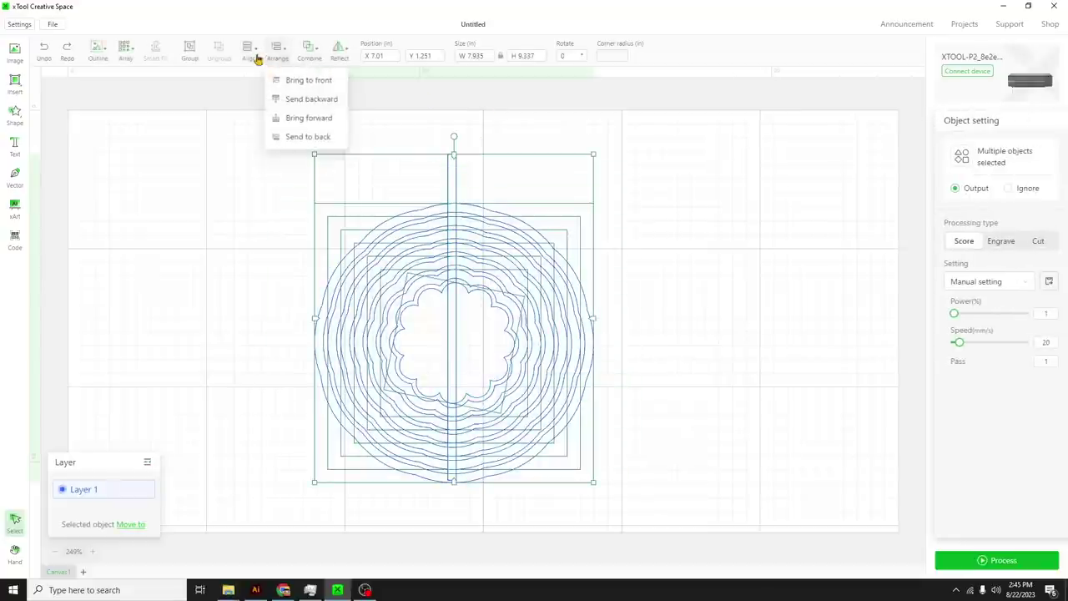
Step: Centre the strip horizontally on the rings and select both together
{"action": "mouse_move", "coordinate": [251, 51]}
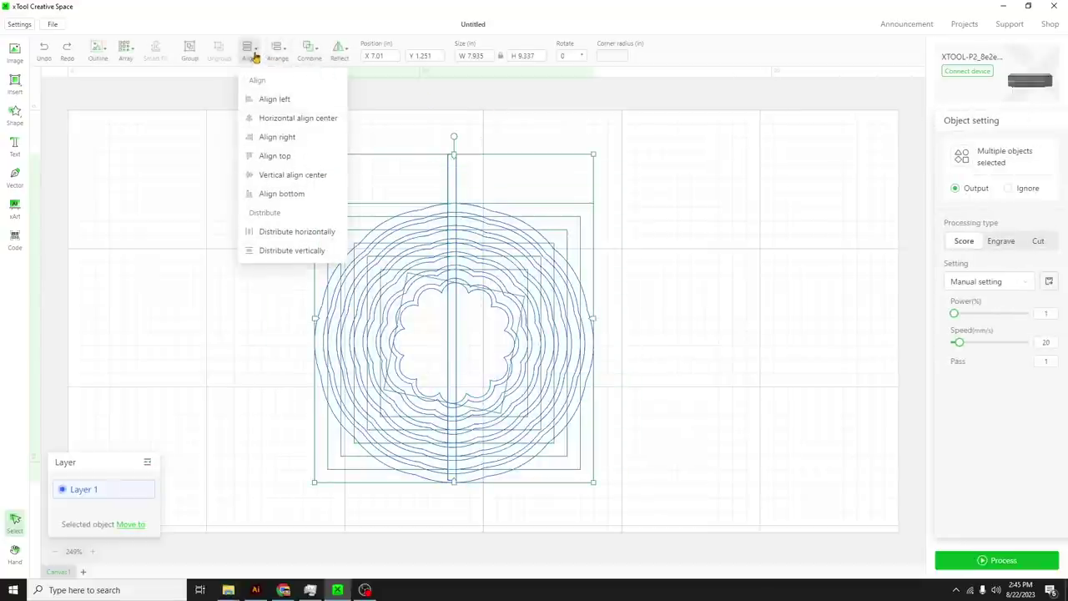
{"action": "left_click", "coordinate": [263, 126]}
{"action": "left_click", "coordinate": [633, 242]}
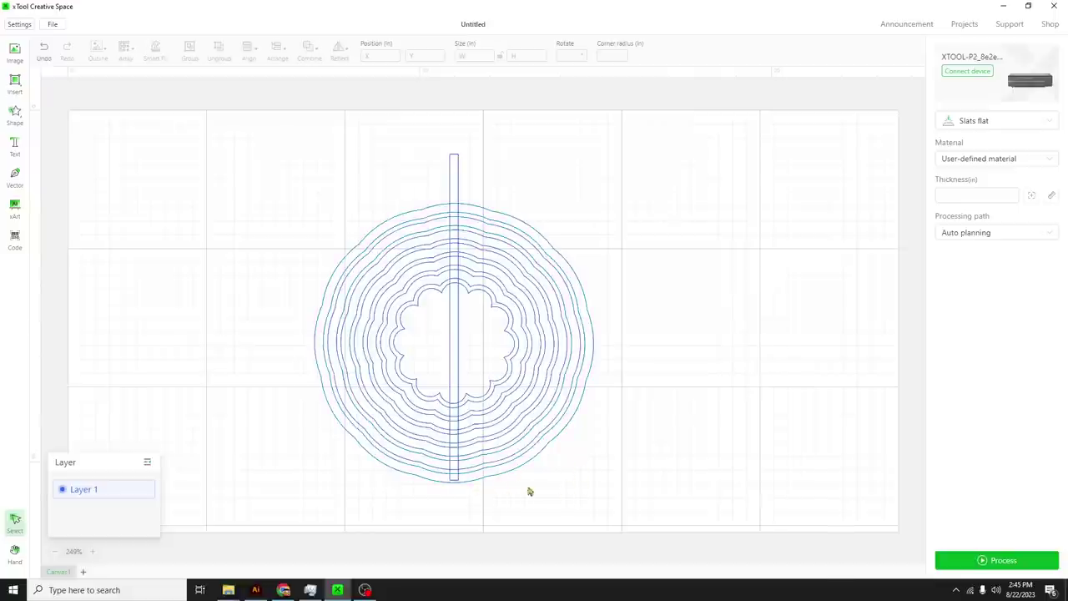
{"action": "left_click", "coordinate": [456, 165]}
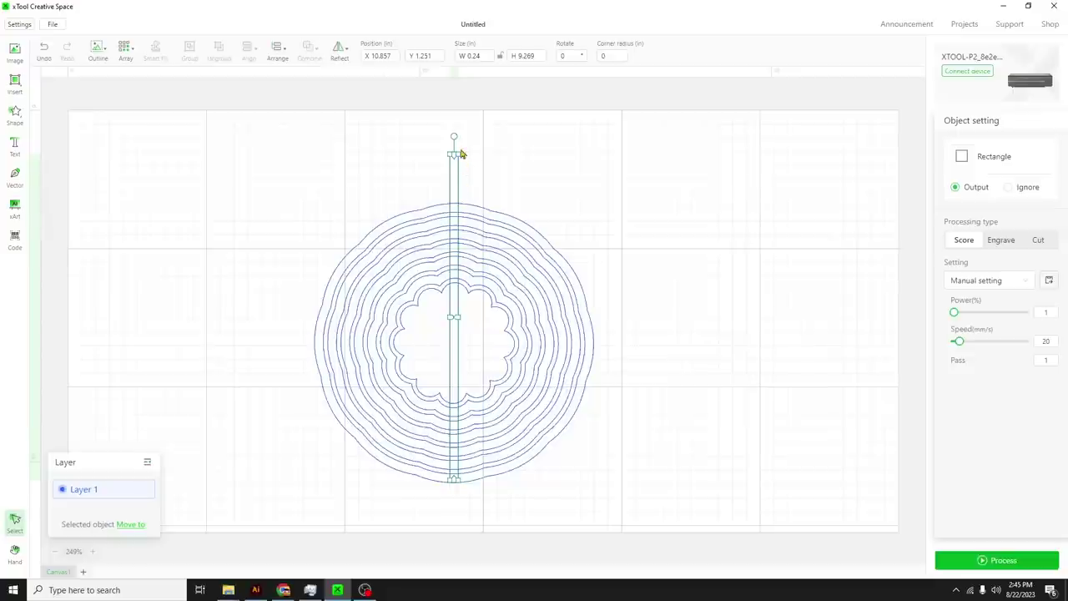
{"action": "left_click", "coordinate": [491, 190]}
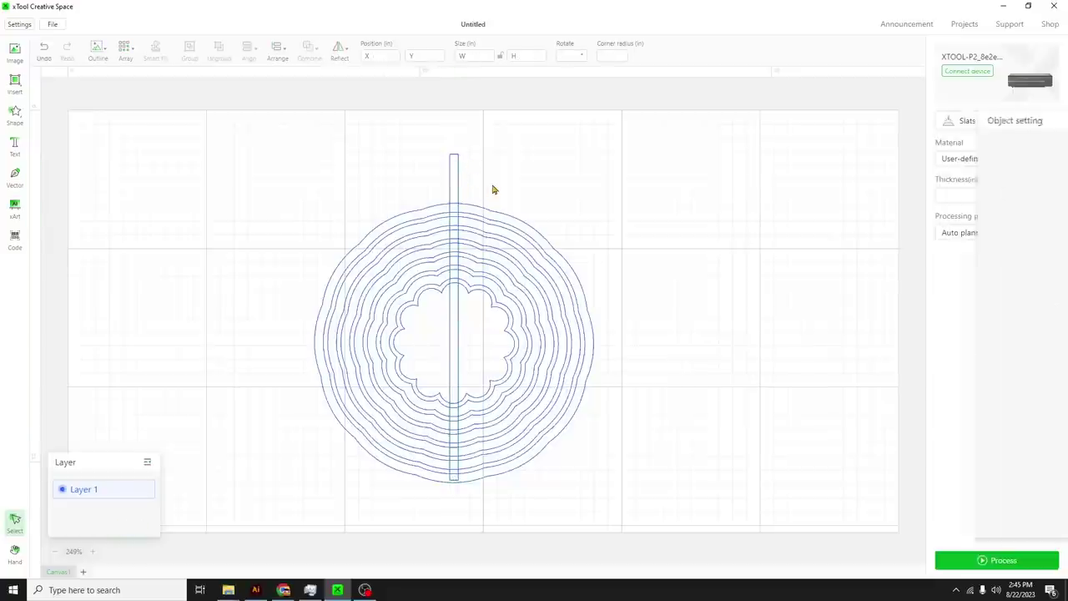
{"action": "left_click", "coordinate": [459, 171]}
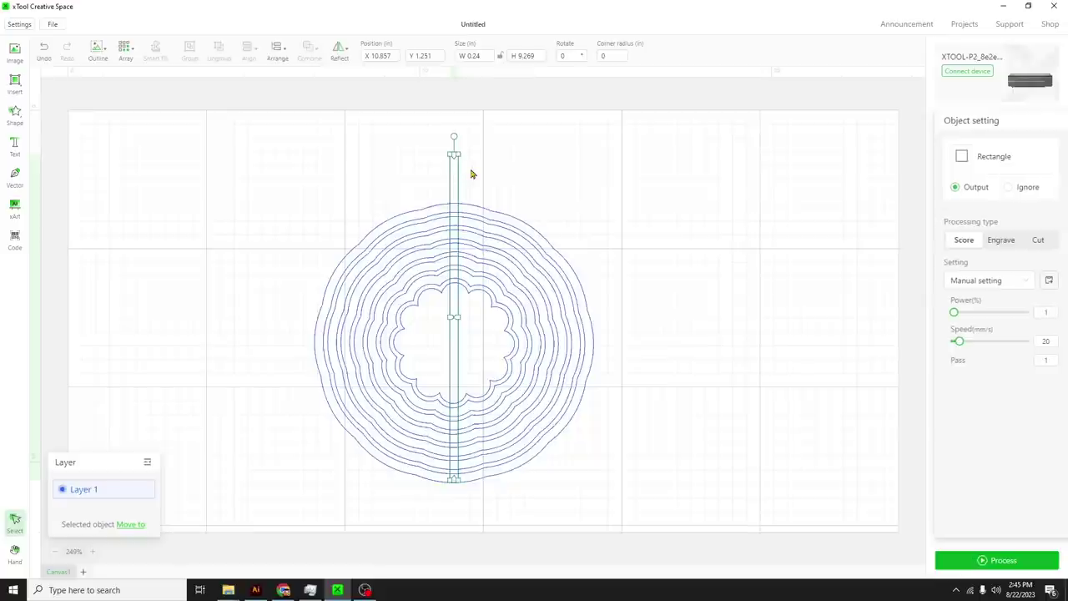
{"action": "left_click_drag", "start_coordinate": [601, 493], "coordinate": [489, 202]}
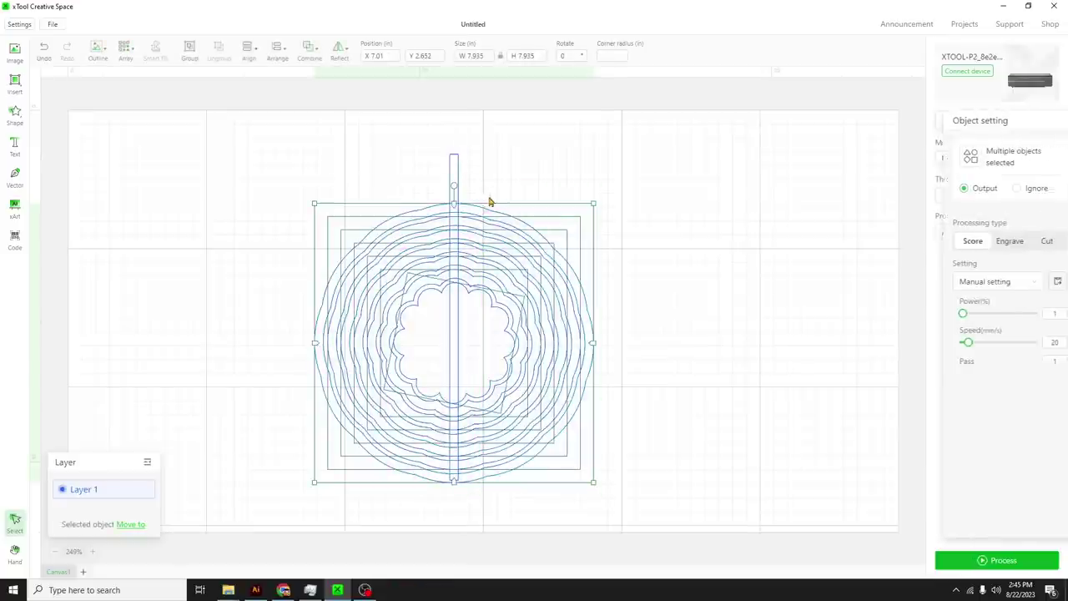
{"action": "left_click", "coordinate": [553, 175]}
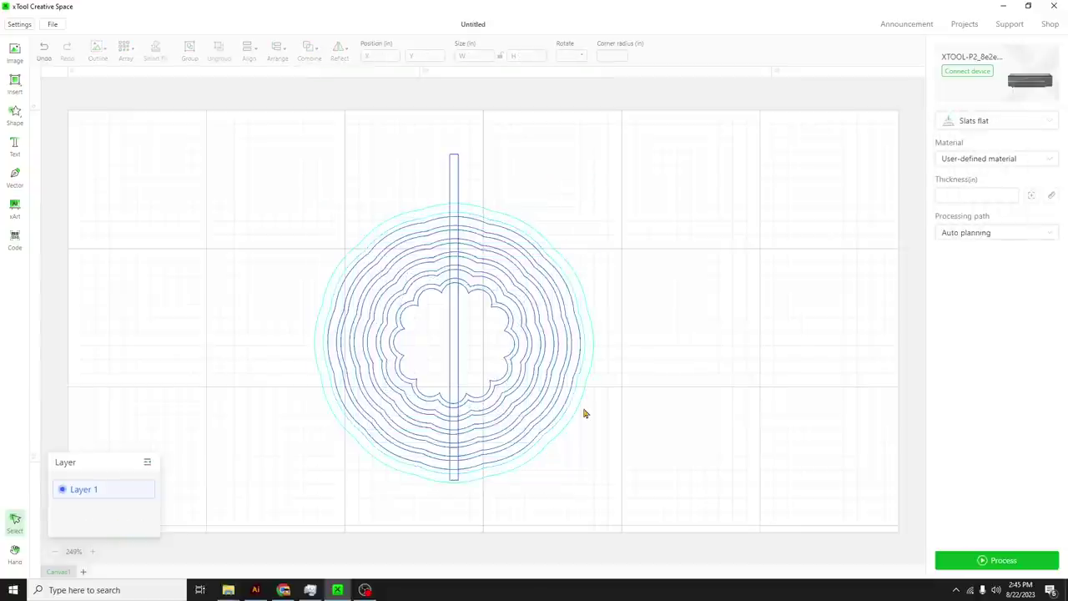
{"action": "left_click_drag", "start_coordinate": [584, 487], "coordinate": [364, 204]}
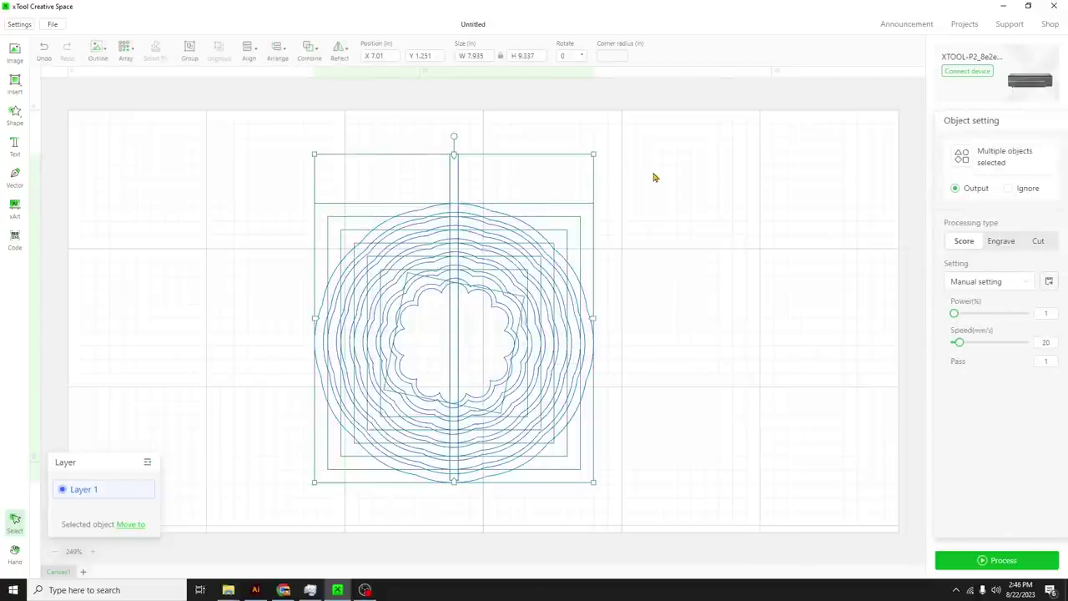
{"action": "left_click", "coordinate": [529, 175]}
{"action": "left_click", "coordinate": [456, 177]}
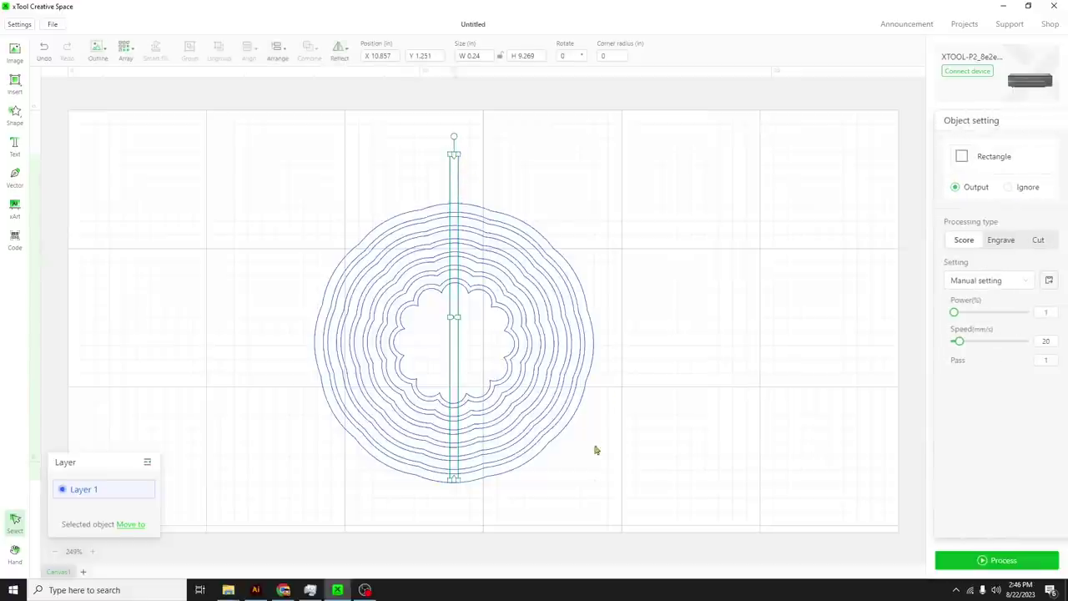
{"action": "left_click_drag", "start_coordinate": [594, 499], "coordinate": [256, 148]}
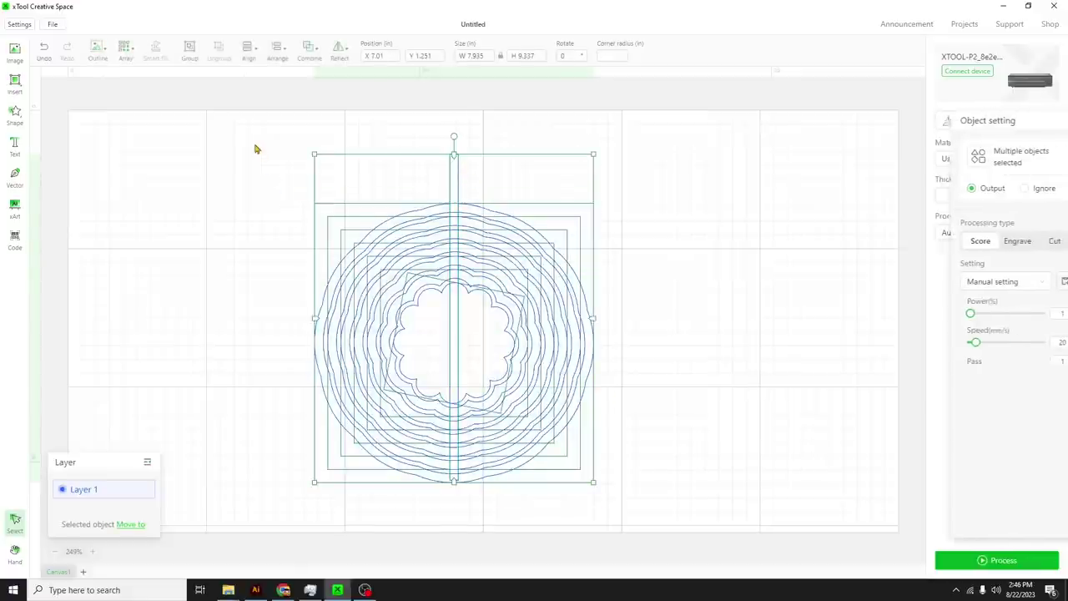
Step: Union the strip and rings into one outline and move it left
{"action": "left_click", "coordinate": [310, 50]}
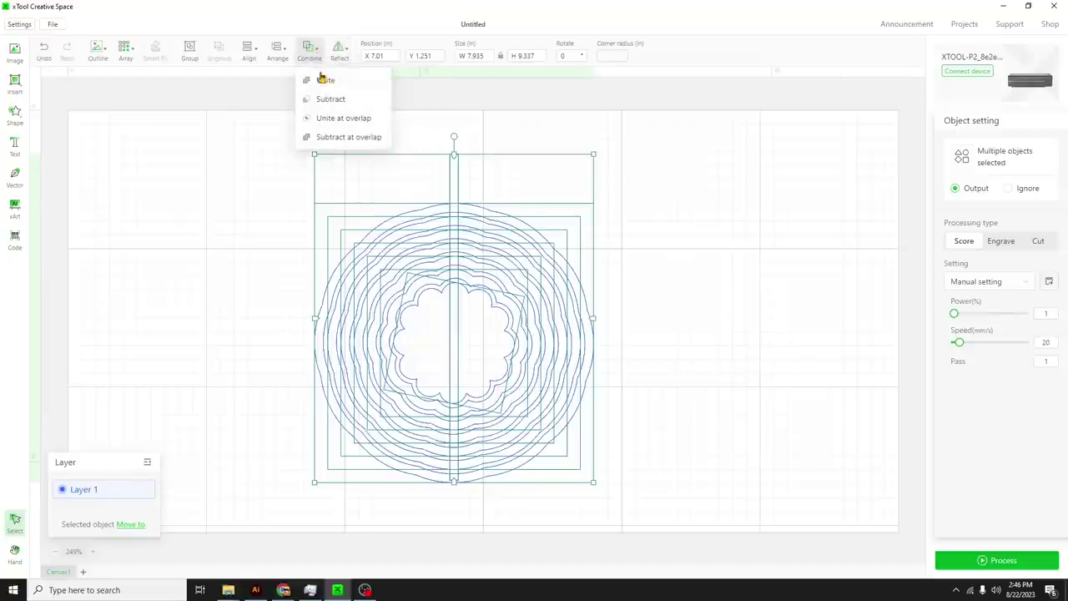
{"action": "left_click", "coordinate": [320, 80]}
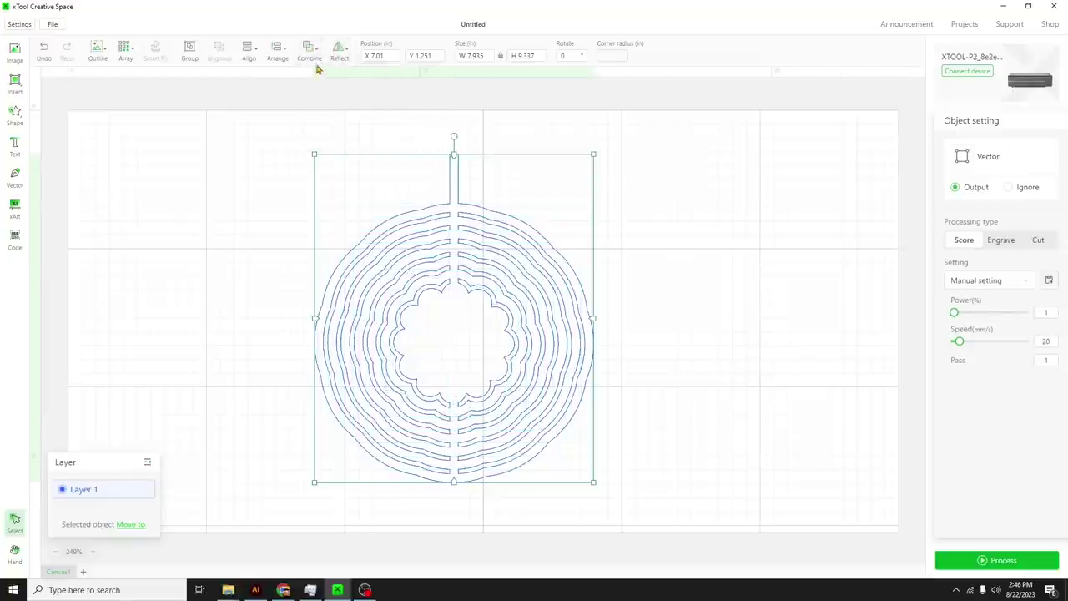
{"action": "left_click", "coordinate": [620, 285]}
{"action": "left_click_drag", "start_coordinate": [518, 329], "coordinate": [454, 325]}
{"action": "left_click", "coordinate": [520, 331]}
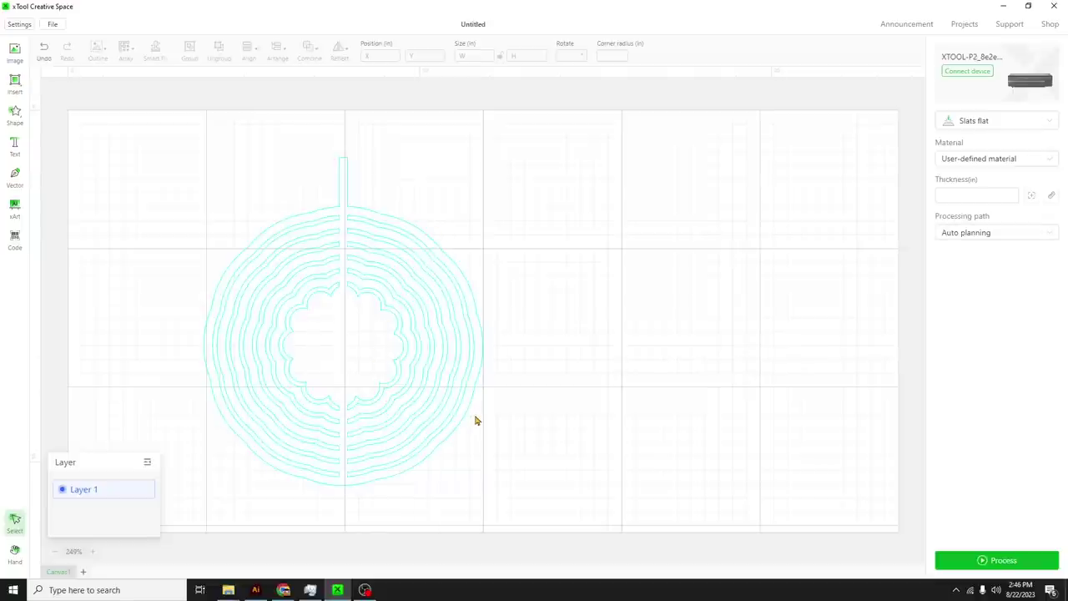
Step: In Illustrator, apply a 0.125 in Offset Path to the pumpkin, then undo it
{"action": "left_click", "coordinate": [254, 592]}
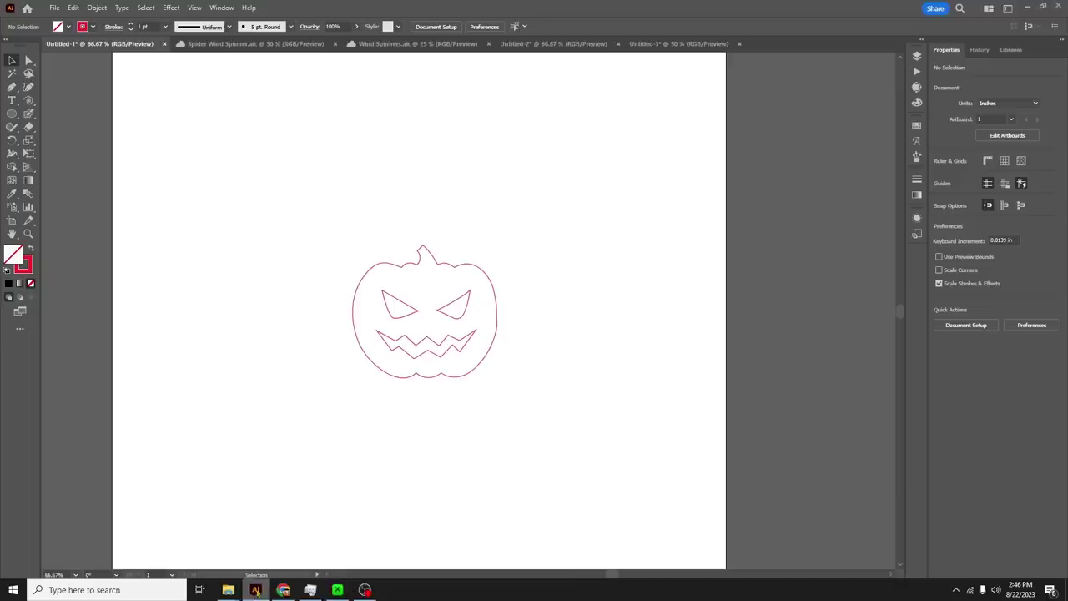
{"action": "left_click", "coordinate": [485, 362]}
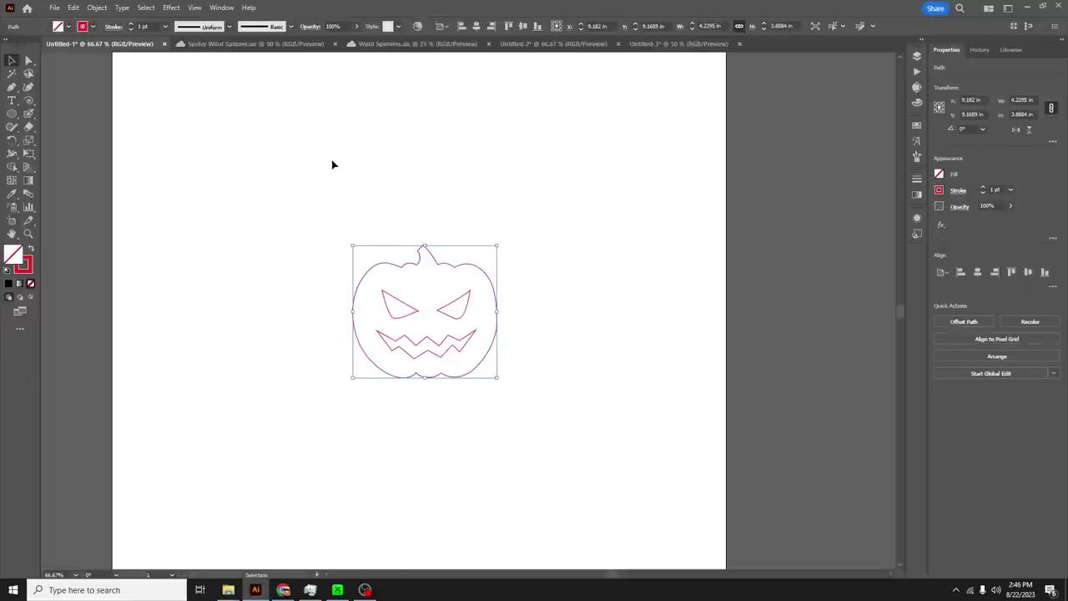
{"action": "left_click", "coordinate": [96, 8]}
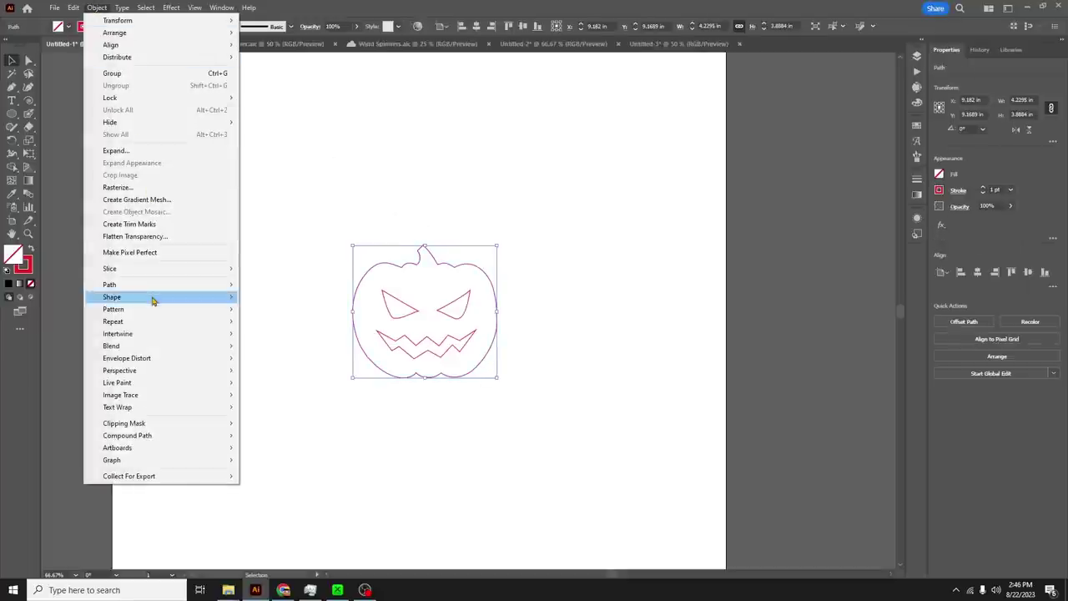
{"action": "mouse_move", "coordinate": [153, 289]}
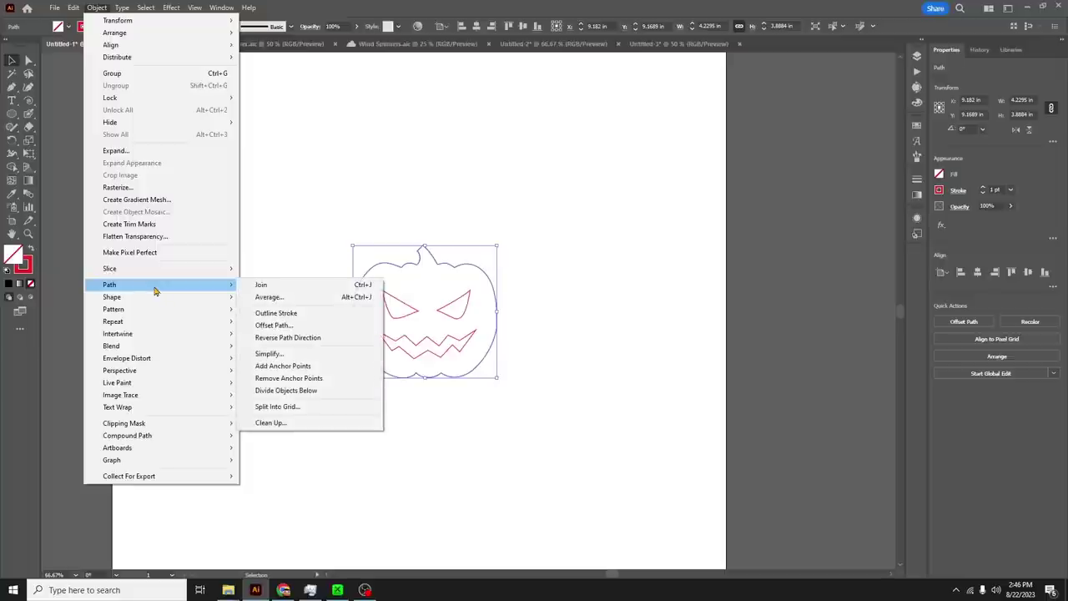
{"action": "left_click", "coordinate": [301, 327]}
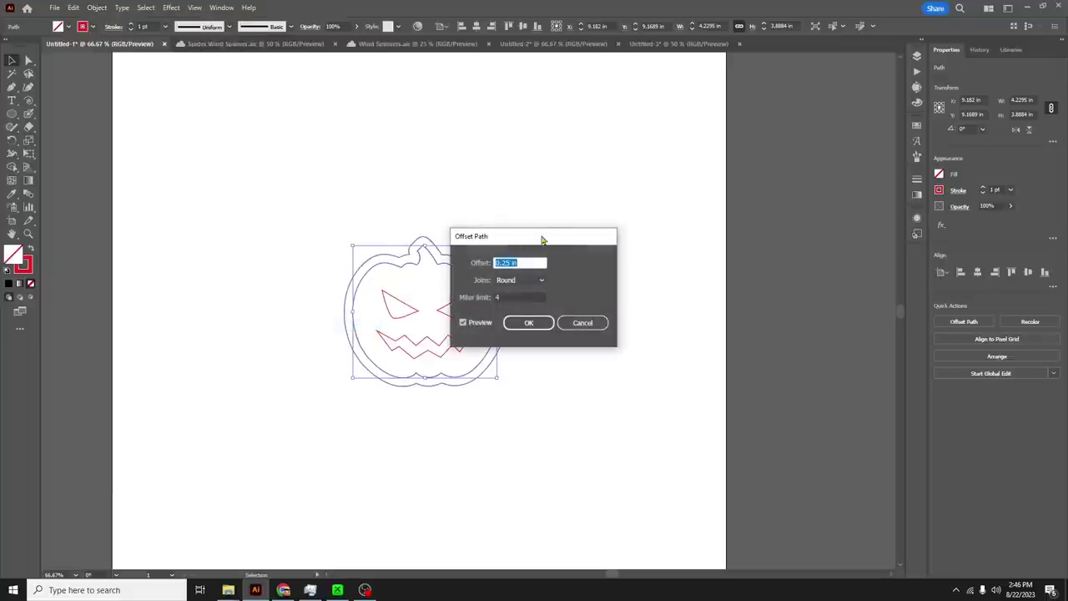
{"action": "left_click_drag", "start_coordinate": [545, 242], "coordinate": [581, 240]}
{"action": "left_click", "coordinate": [541, 261]}
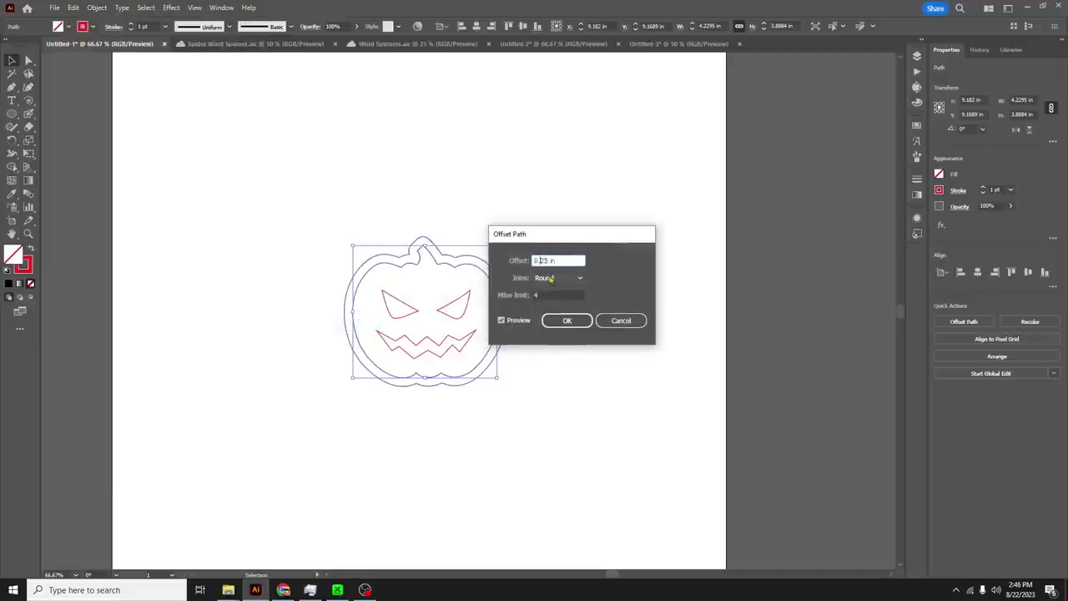
{"action": "type", "text": "1"}
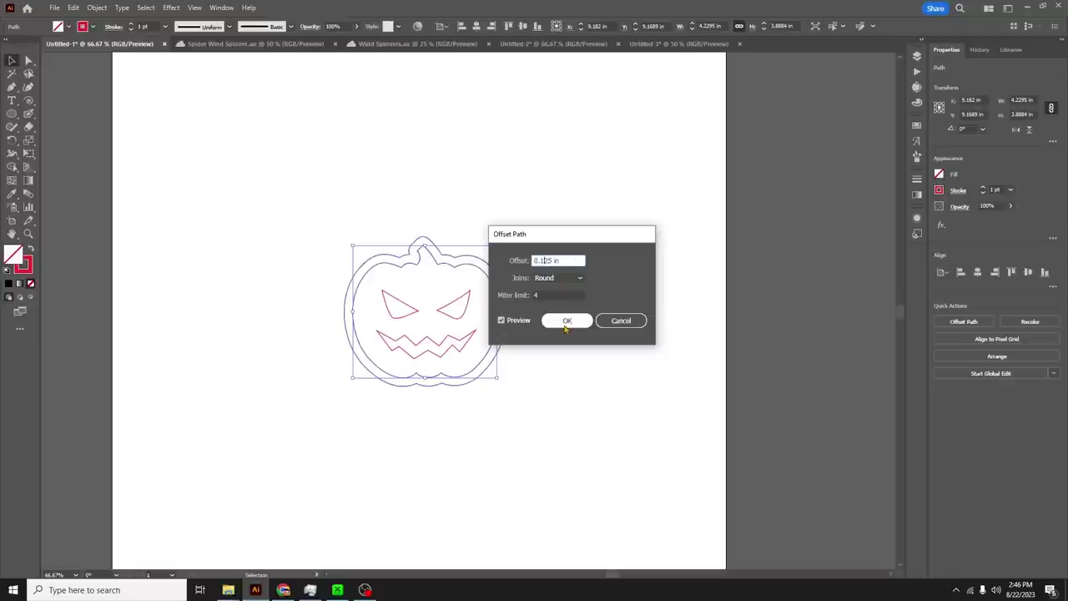
{"action": "left_click", "coordinate": [566, 325]}
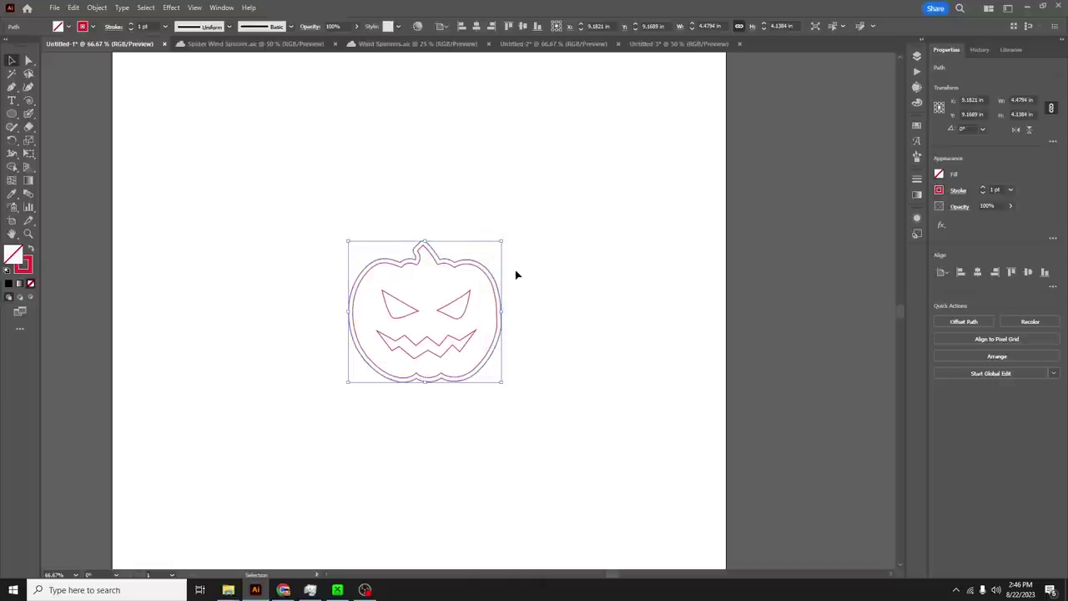
{"action": "key", "text": "ctrl+z"}
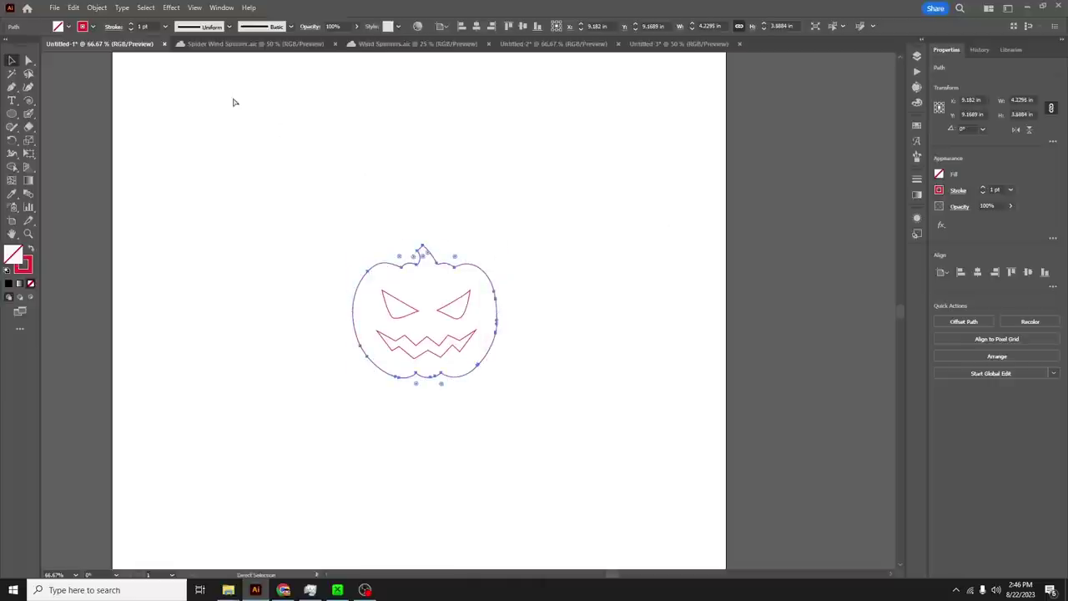
Step: Apply Offset Path to the pumpkin again at 0.25 in
{"action": "left_click", "coordinate": [96, 10]}
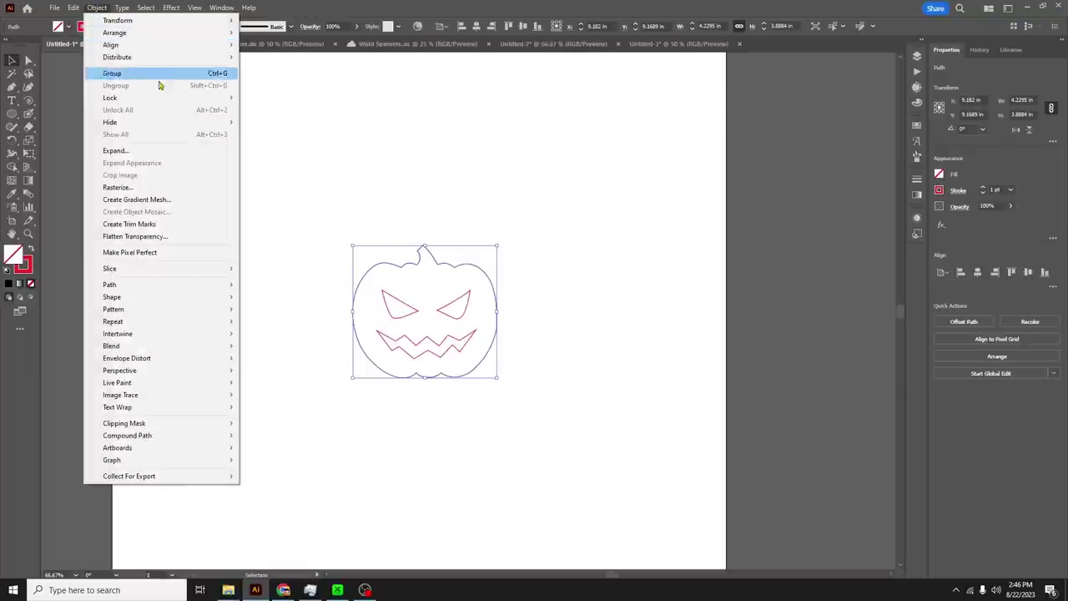
{"action": "mouse_move", "coordinate": [181, 285]}
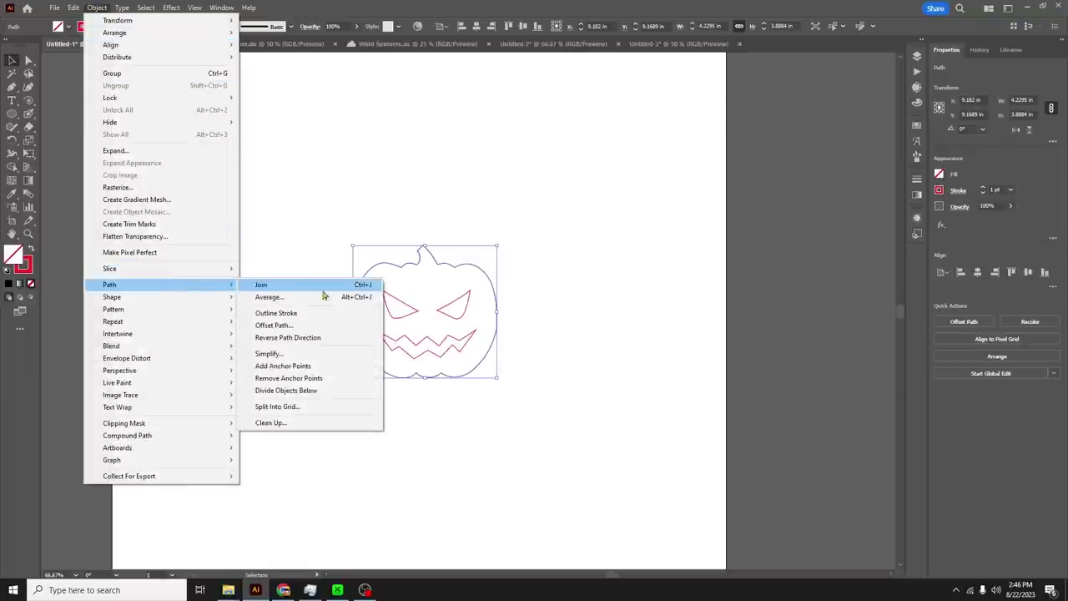
{"action": "left_click", "coordinate": [338, 328]}
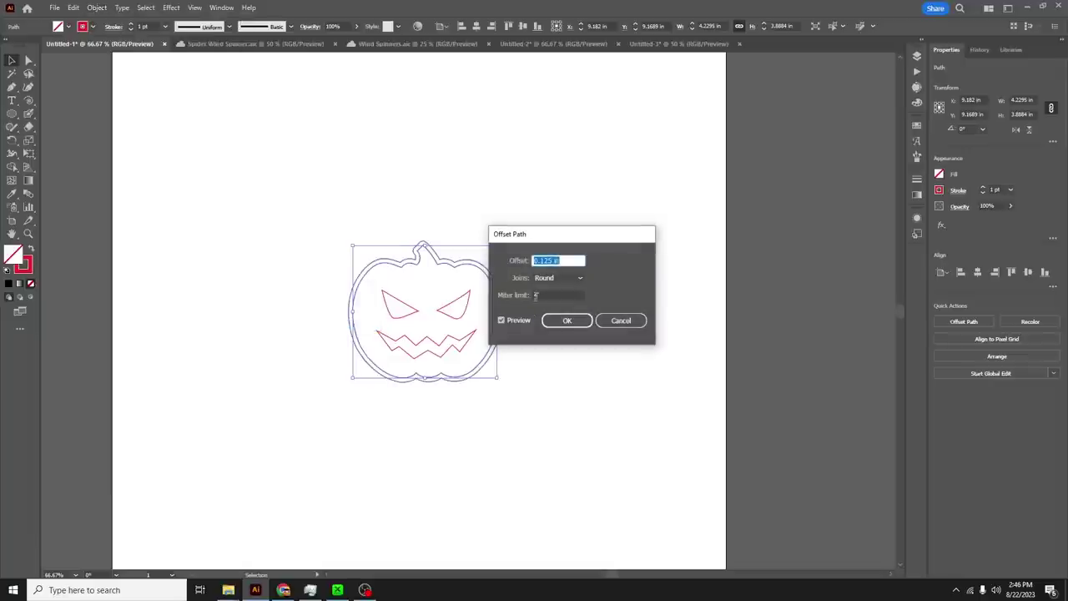
{"action": "left_click", "coordinate": [544, 260]}
{"action": "key", "text": "BackSpace"}
{"action": "left_click", "coordinate": [567, 323]}
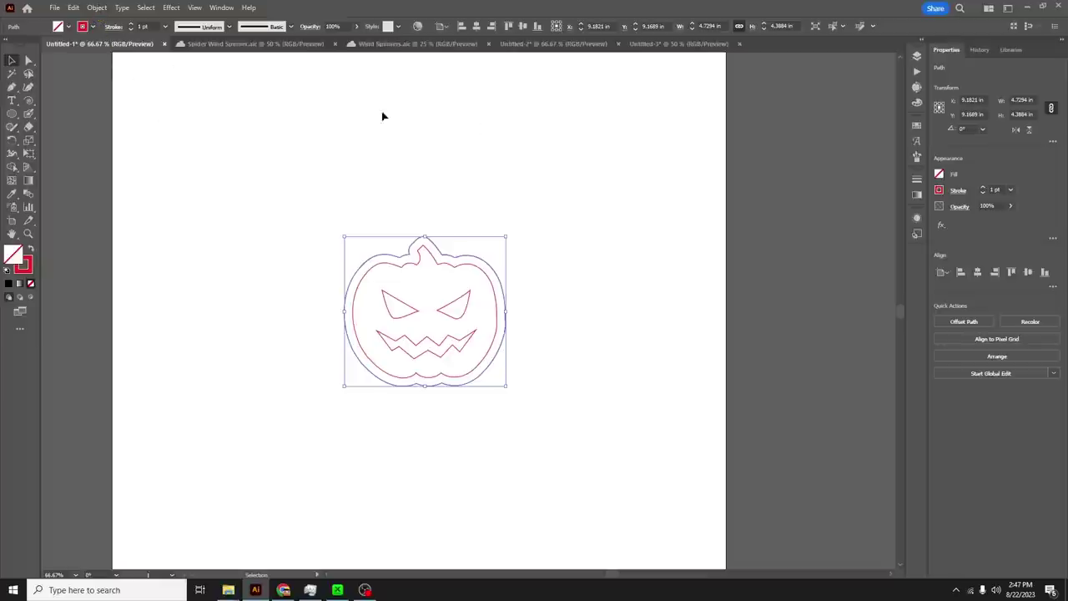
Step: Show the Actions panel and start recording a new action named ACTION JACKSON
{"action": "left_click", "coordinate": [224, 8]}
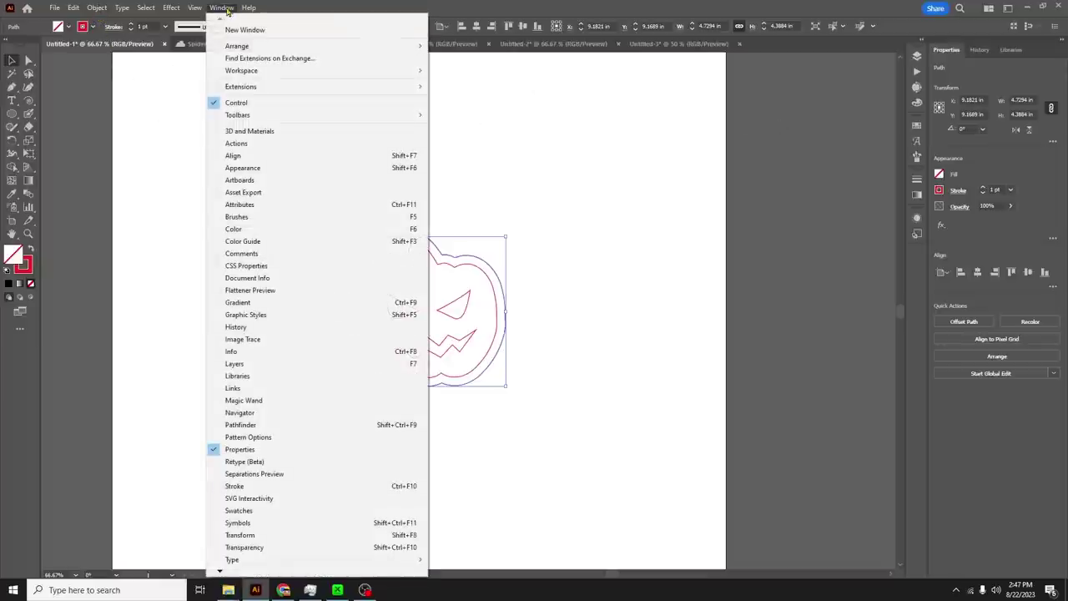
{"action": "left_click", "coordinate": [279, 146]}
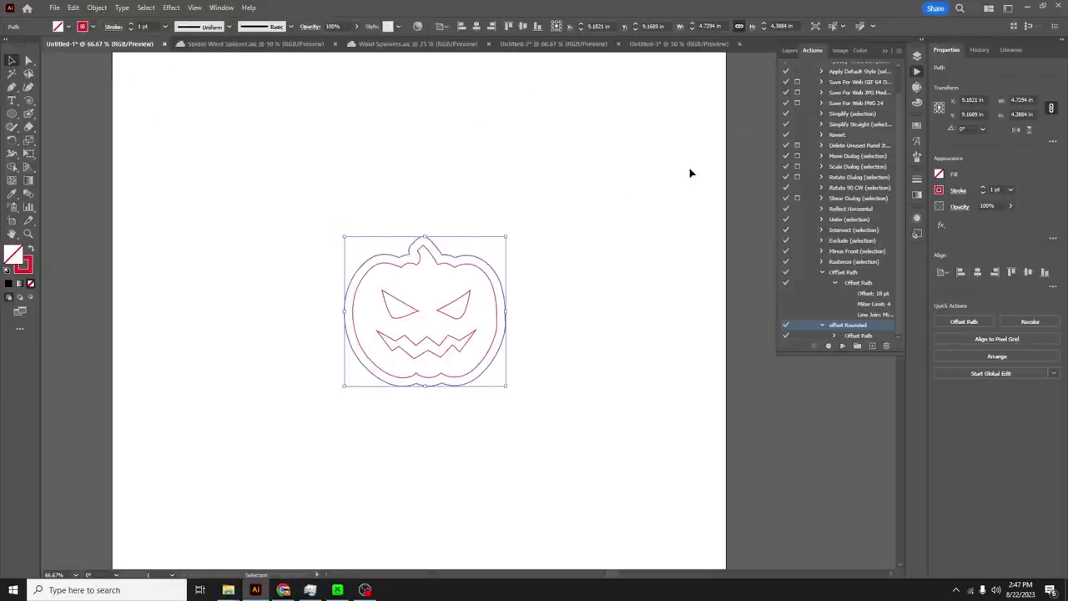
{"action": "left_click", "coordinate": [872, 345]}
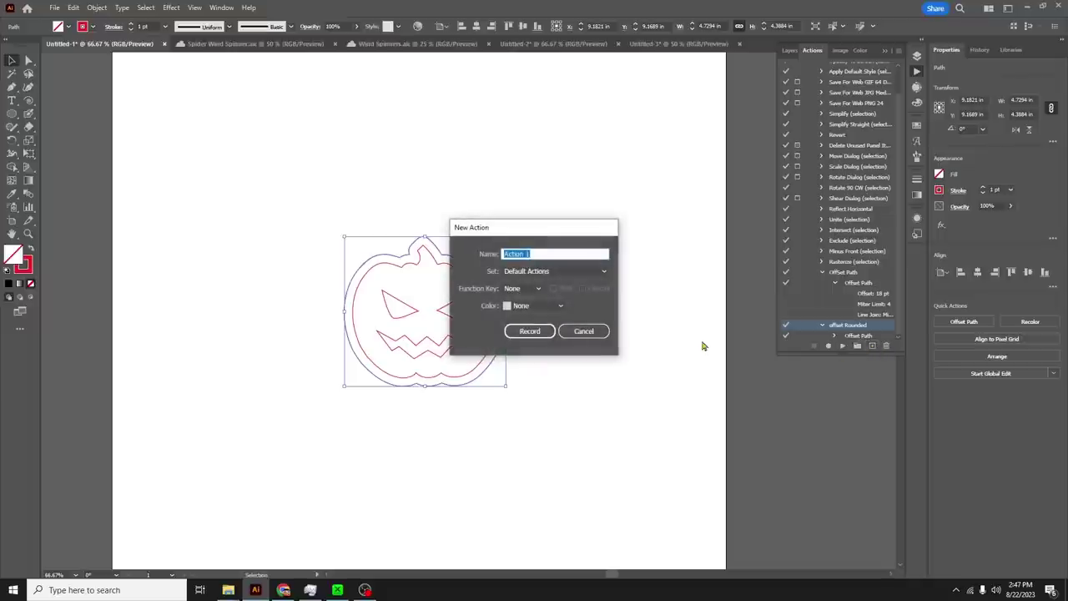
{"action": "type", "text": "ACTION JACKSON"}
{"action": "left_click", "coordinate": [538, 331]}
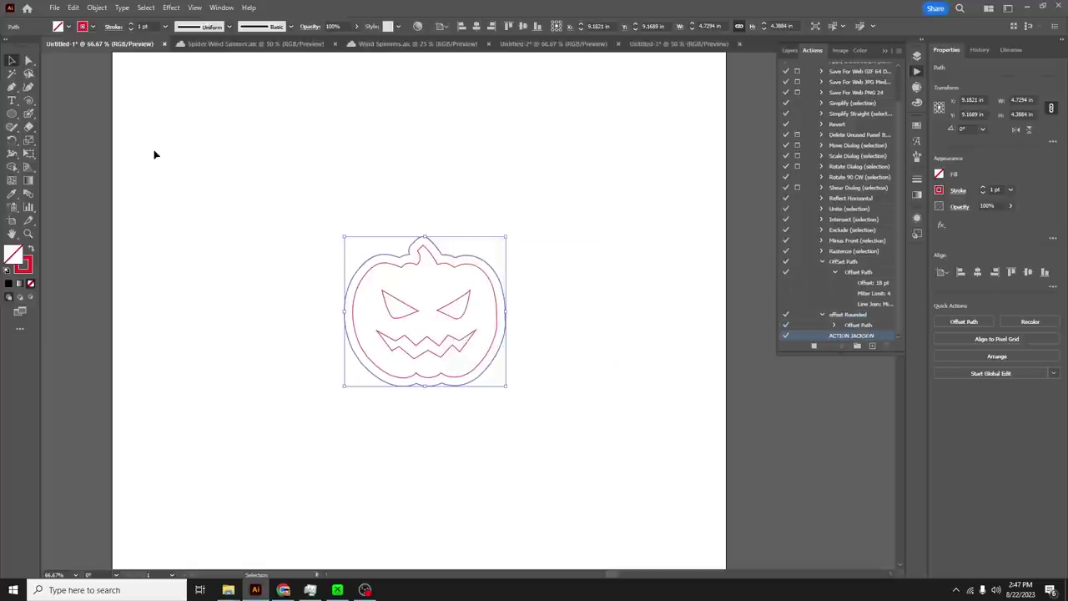
Step: Record a 0.125 in Offset Path on the pumpkin and stop recording
{"action": "left_click", "coordinate": [98, 7]}
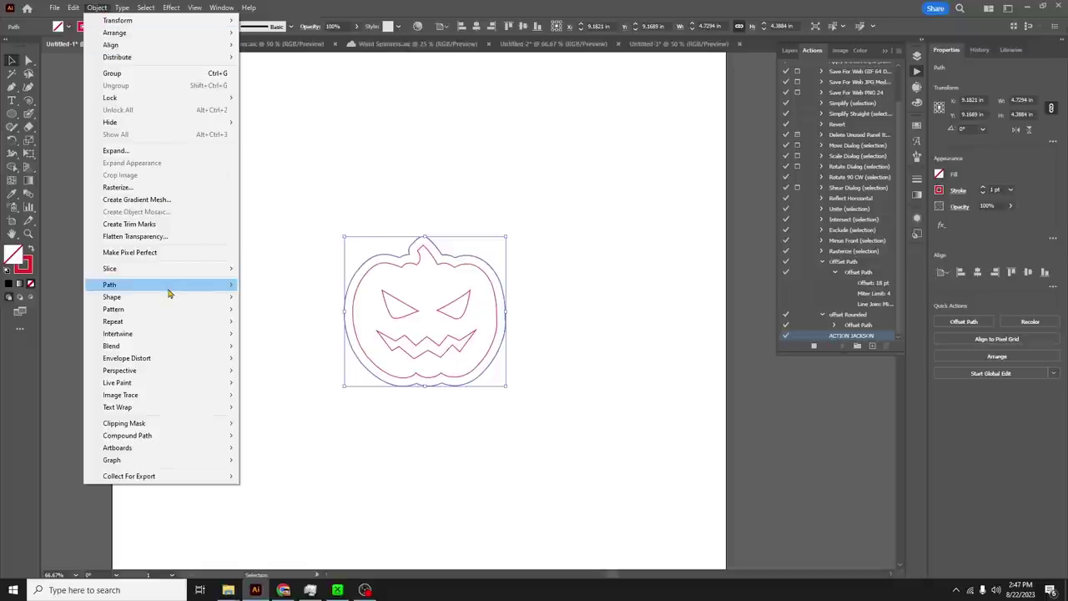
{"action": "mouse_move", "coordinate": [167, 285]}
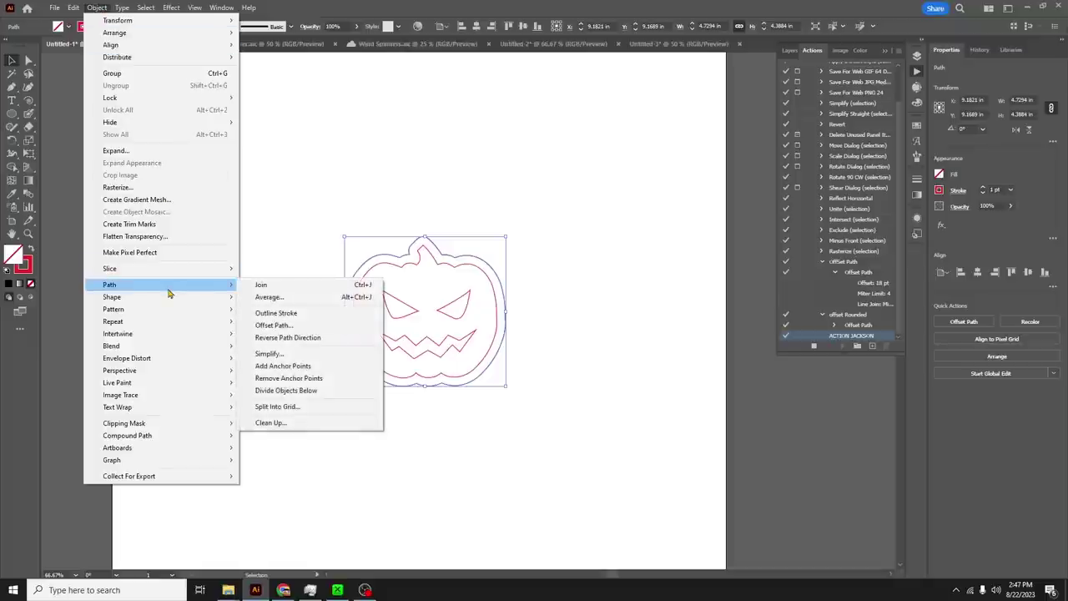
{"action": "left_click", "coordinate": [317, 326]}
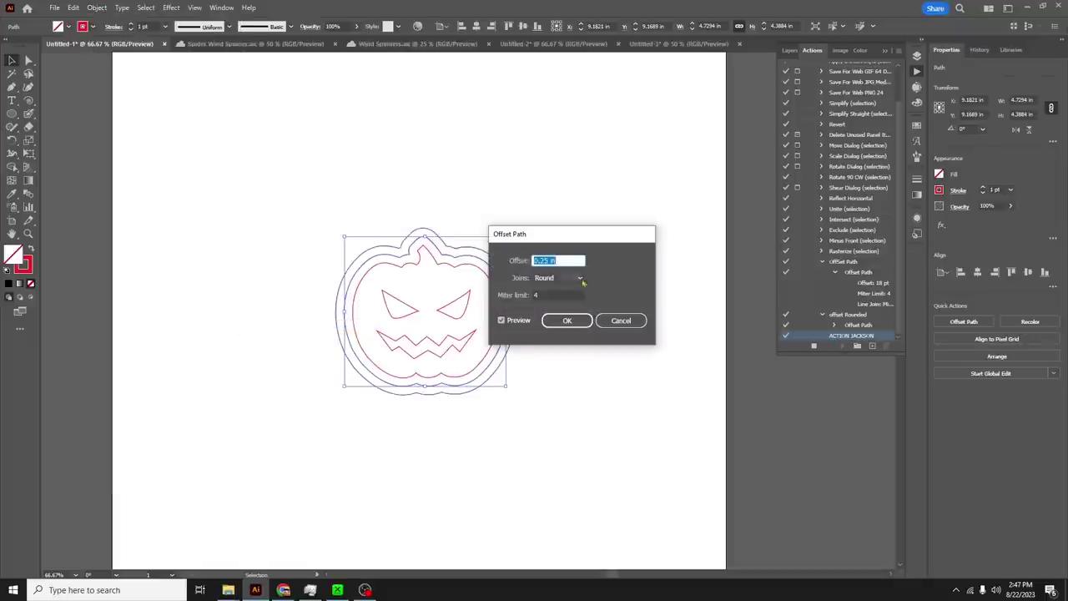
{"action": "type", "text": "0.125"}
{"action": "left_click", "coordinate": [568, 321]}
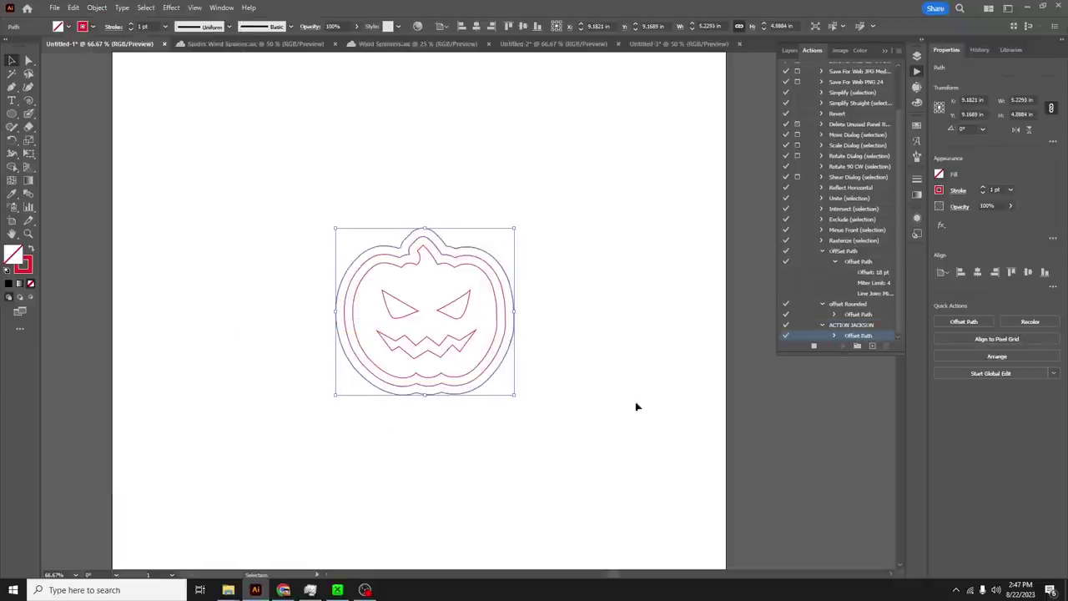
{"action": "left_click", "coordinate": [814, 346]}
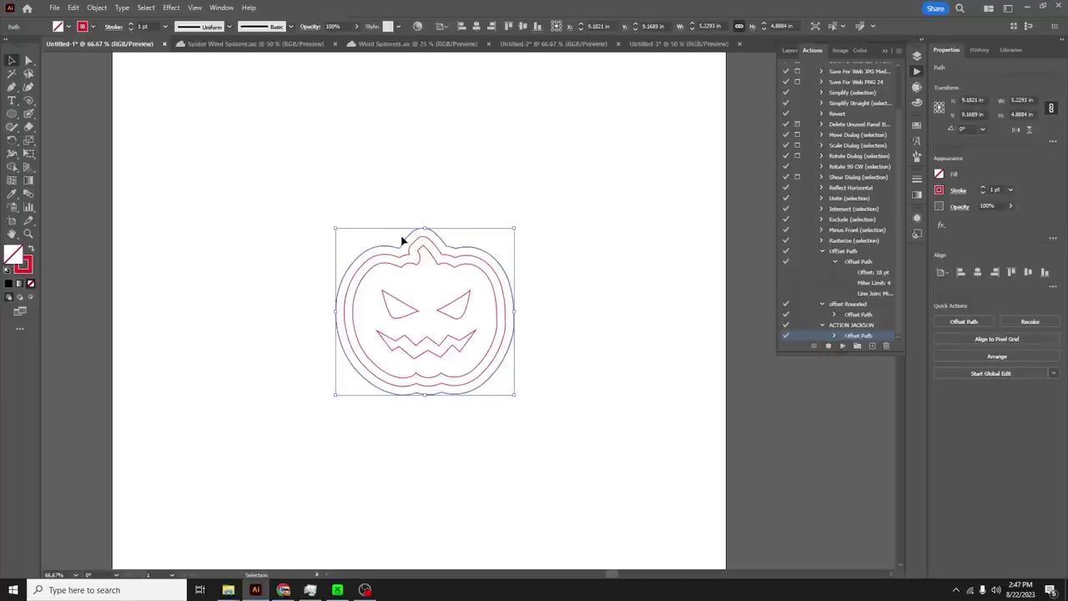
Step: Replay the ACTION JACKSON action five times to add five more offset outlines
{"action": "left_click", "coordinate": [842, 346]}
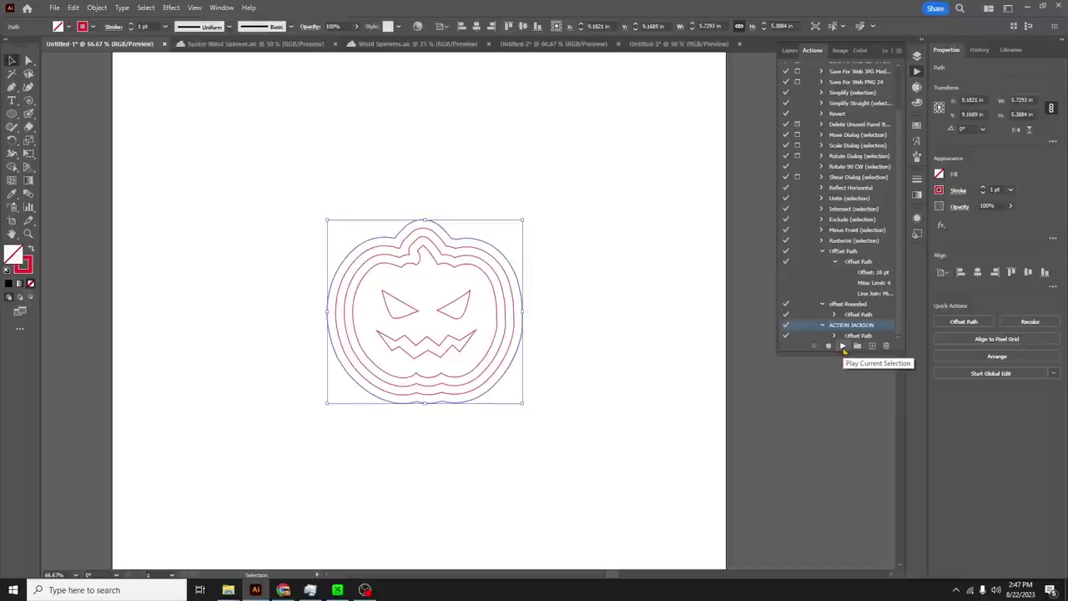
{"action": "left_click", "coordinate": [843, 347]}
{"action": "left_click", "coordinate": [843, 347]}
{"action": "left_click", "coordinate": [843, 347]}
{"action": "left_click", "coordinate": [843, 347]}
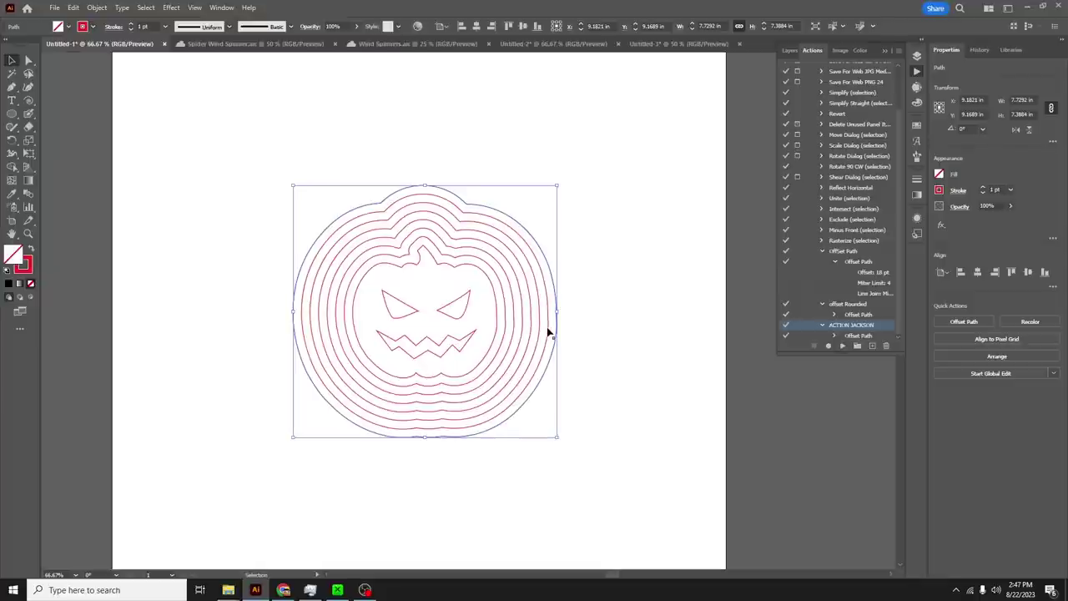
Step: Marquee-select the entire pumpkin design with all its rings
{"action": "left_click", "coordinate": [574, 335]}
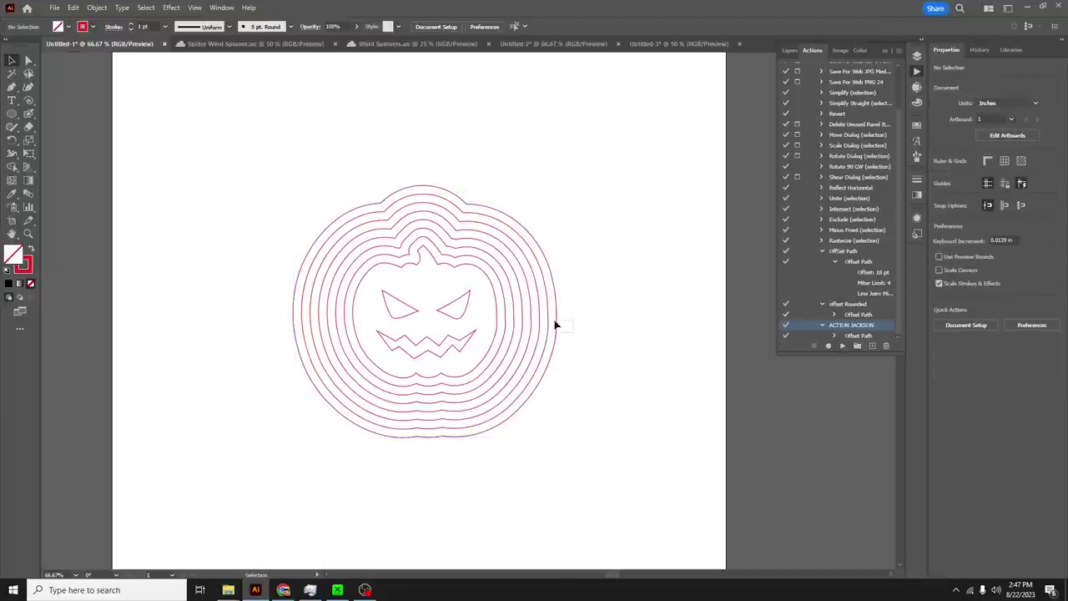
{"action": "left_click", "coordinate": [556, 324]}
{"action": "left_click", "coordinate": [607, 439]}
{"action": "left_click_drag", "start_coordinate": [596, 467], "coordinate": [320, 187]}
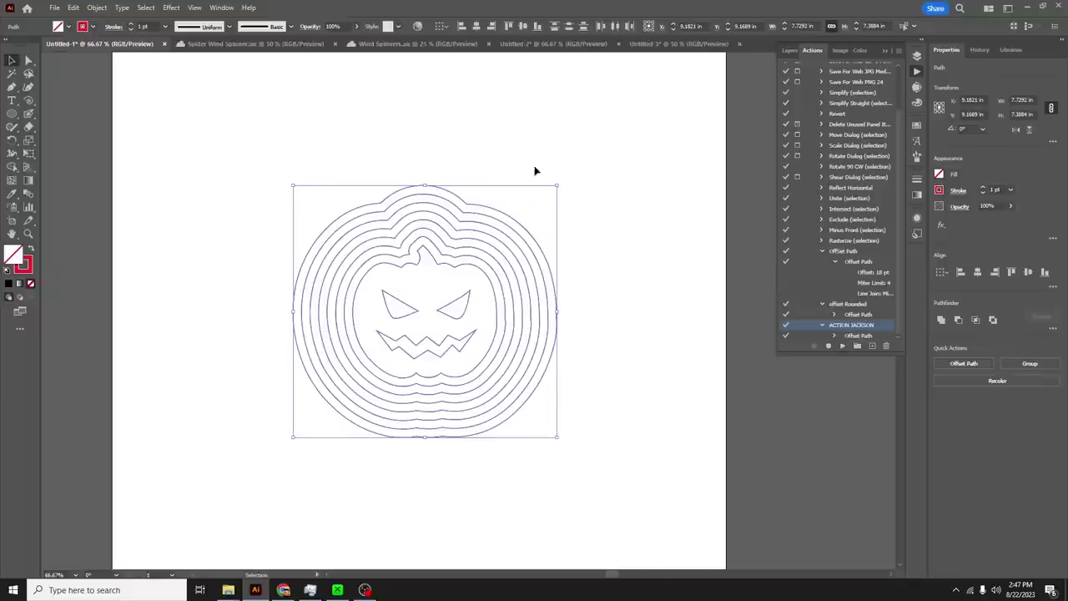
Step: Try thicker stroke weights on the pumpkin, then reset the stroke to 1 pt
{"action": "left_click", "coordinate": [983, 191]}
{"action": "left_click", "coordinate": [982, 191]}
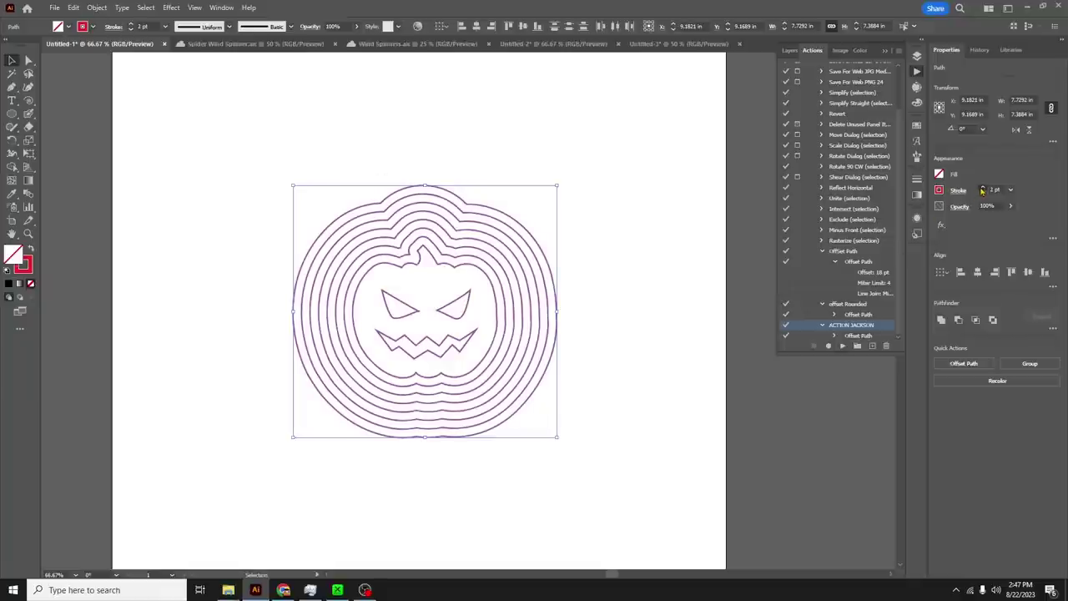
{"action": "left_click", "coordinate": [982, 190]}
{"action": "left_click", "coordinate": [983, 190]}
{"action": "left_click", "coordinate": [983, 190]}
{"action": "left_click", "coordinate": [982, 190]}
{"action": "left_click", "coordinate": [982, 190]}
{"action": "left_click", "coordinate": [982, 190]}
{"action": "left_click", "coordinate": [982, 190]}
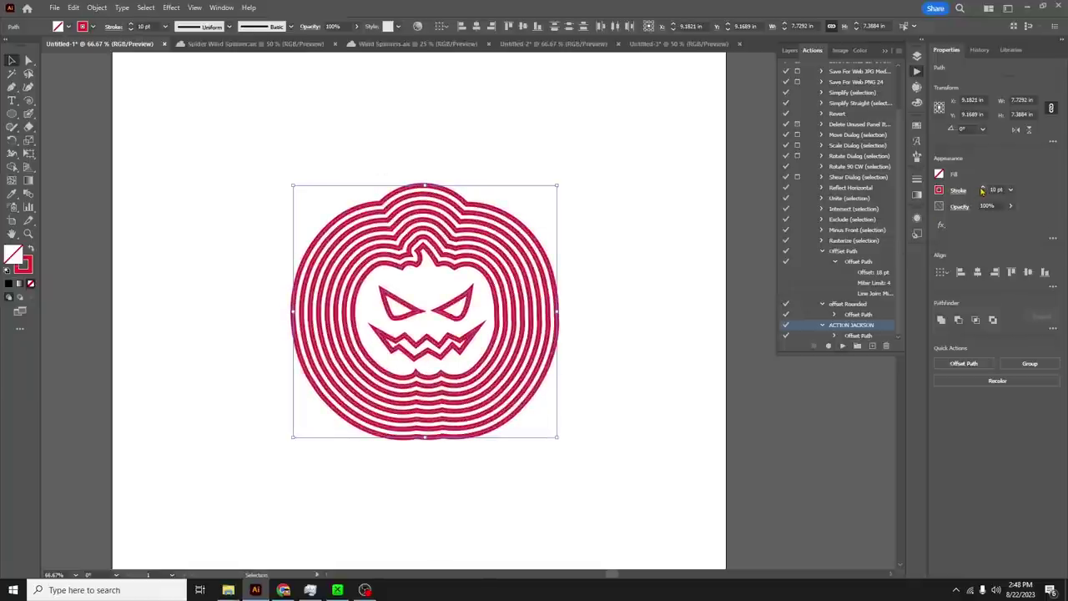
{"action": "left_click", "coordinate": [983, 190]}
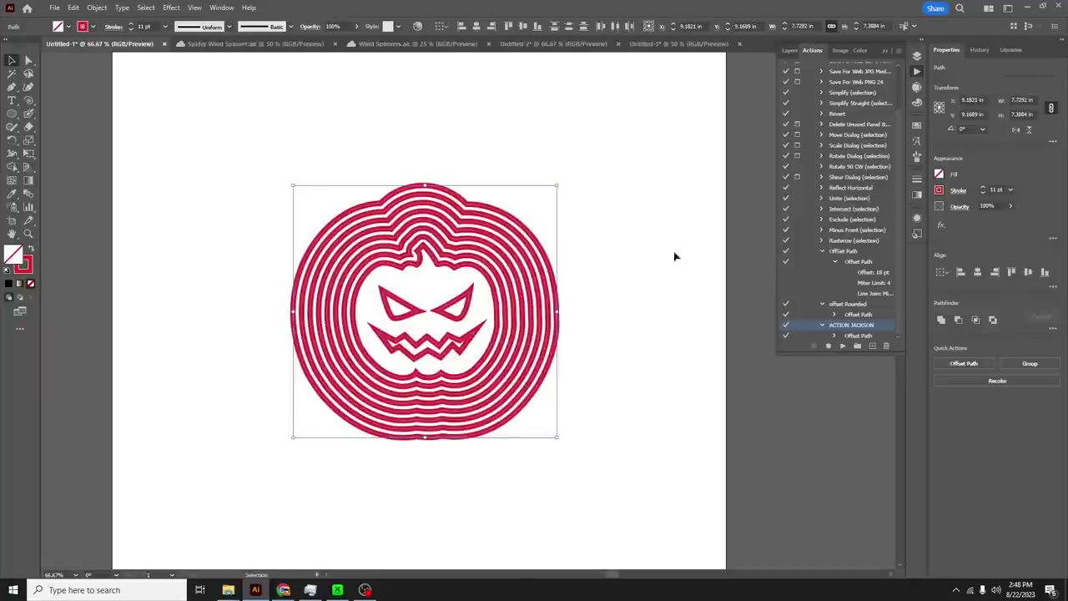
{"action": "left_click", "coordinate": [1009, 190]}
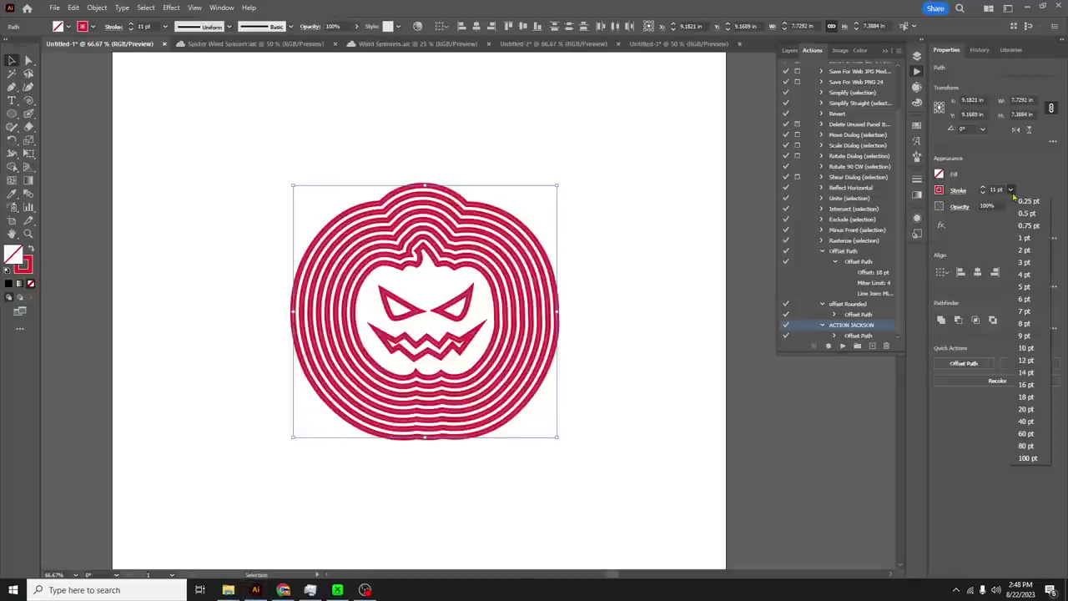
{"action": "left_click", "coordinate": [1025, 237]}
Step: Reselect the pumpkin and set its stroke weight to 10 pt
{"action": "left_click", "coordinate": [568, 388]}
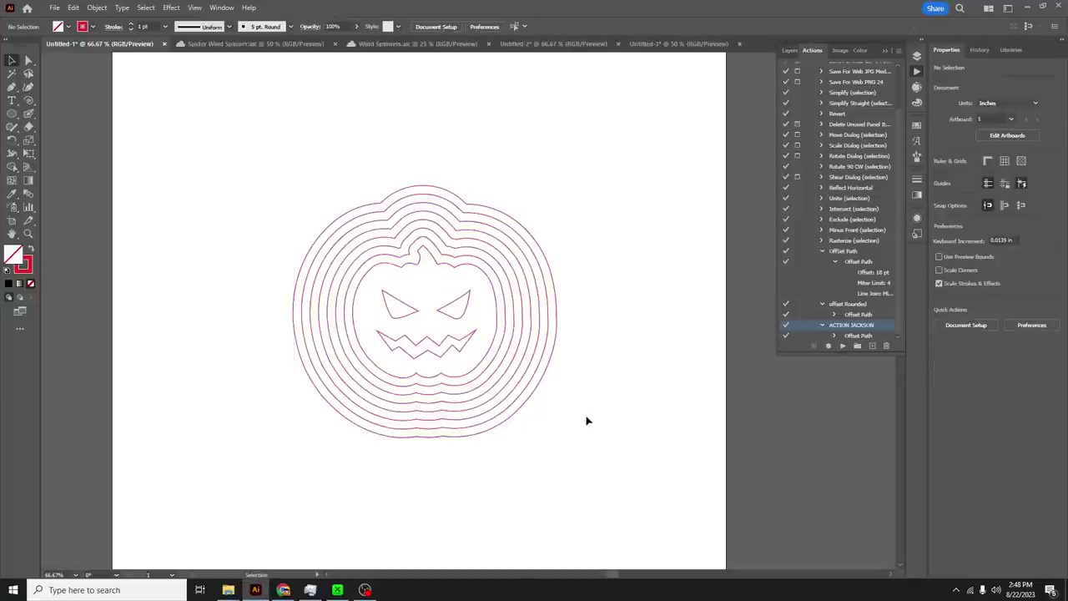
{"action": "left_click_drag", "start_coordinate": [587, 422], "coordinate": [487, 331]}
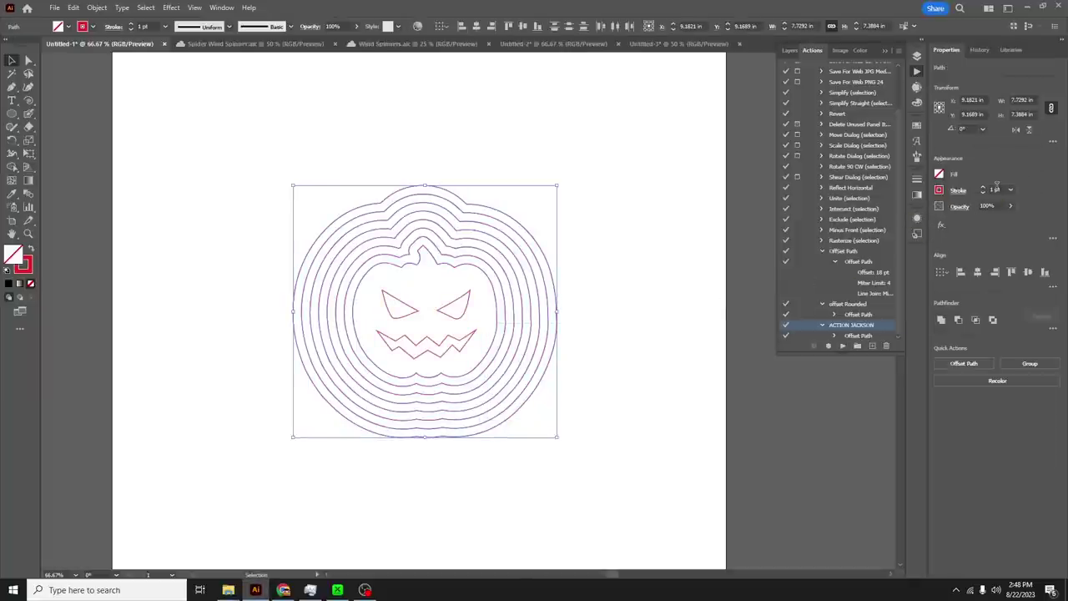
{"action": "left_click", "coordinate": [995, 189]}
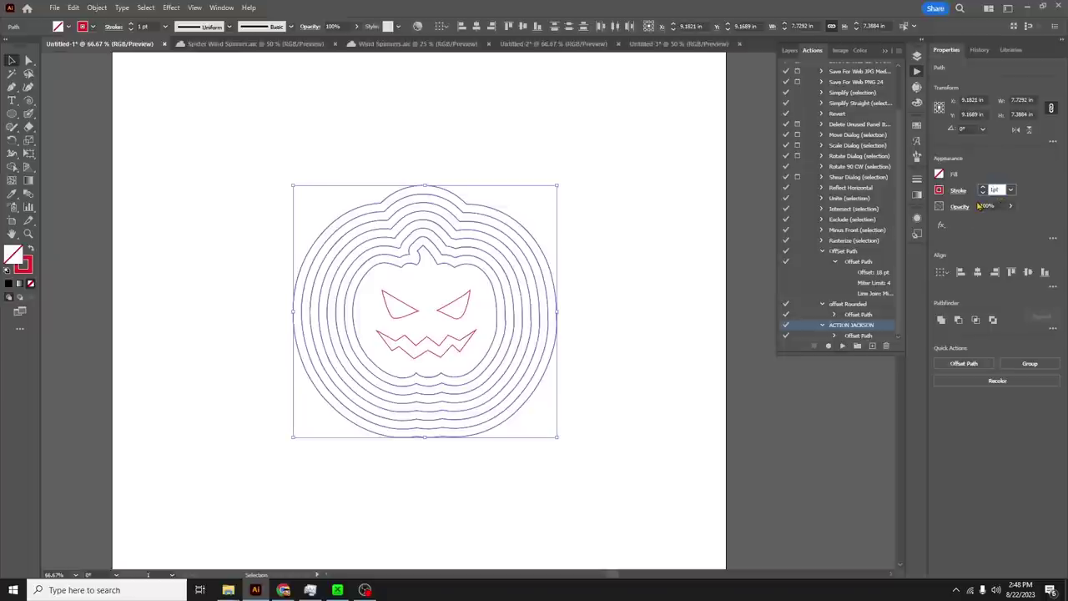
{"action": "type", "text": "10"}
{"action": "key", "text": "Return"}
{"action": "left_click", "coordinate": [577, 258]}
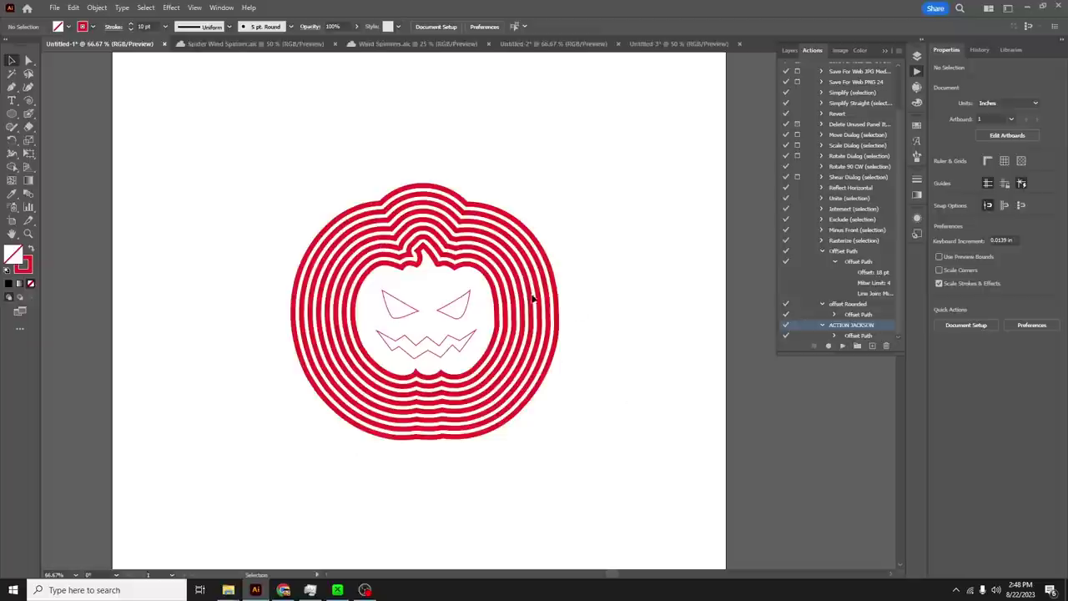
{"action": "left_click_drag", "start_coordinate": [591, 482], "coordinate": [236, 135]}
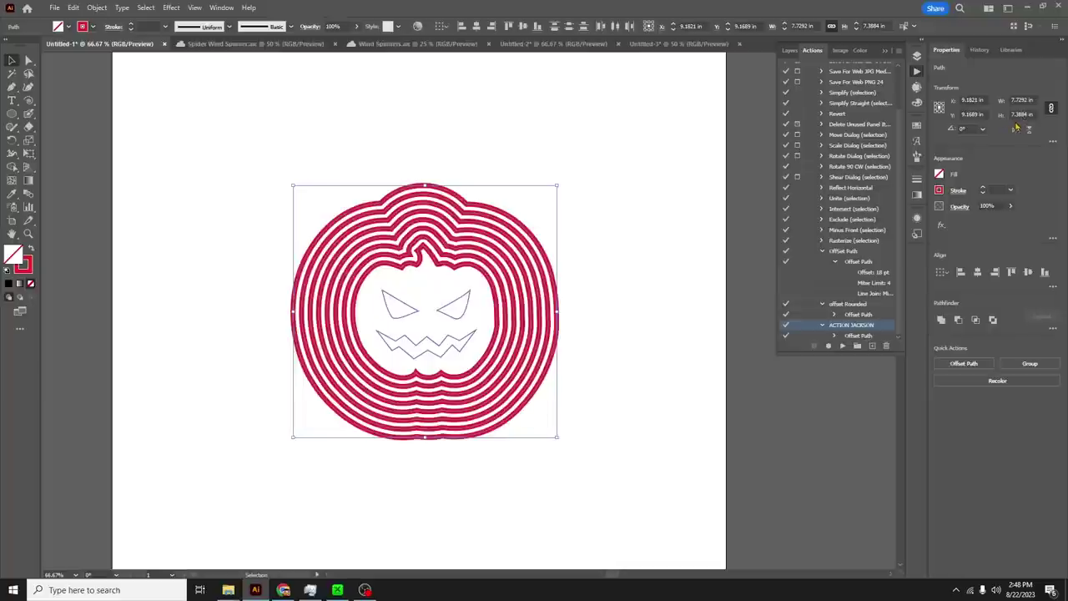
Step: Scale the pumpkin up proportionally to about 8.4 in wide
{"action": "left_click", "coordinate": [609, 248]}
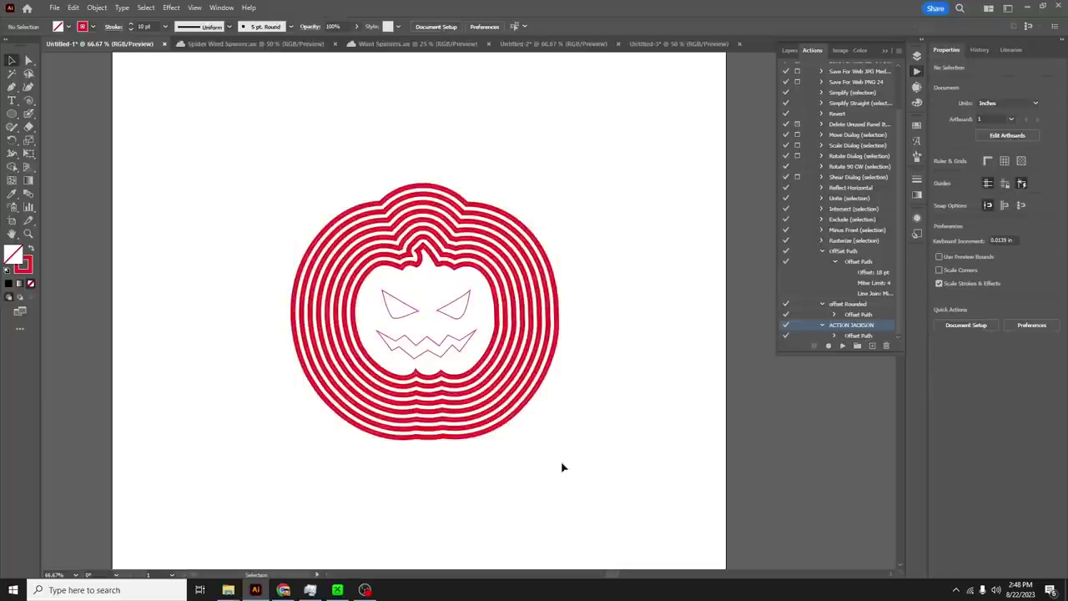
{"action": "left_click_drag", "start_coordinate": [586, 466], "coordinate": [223, 145]}
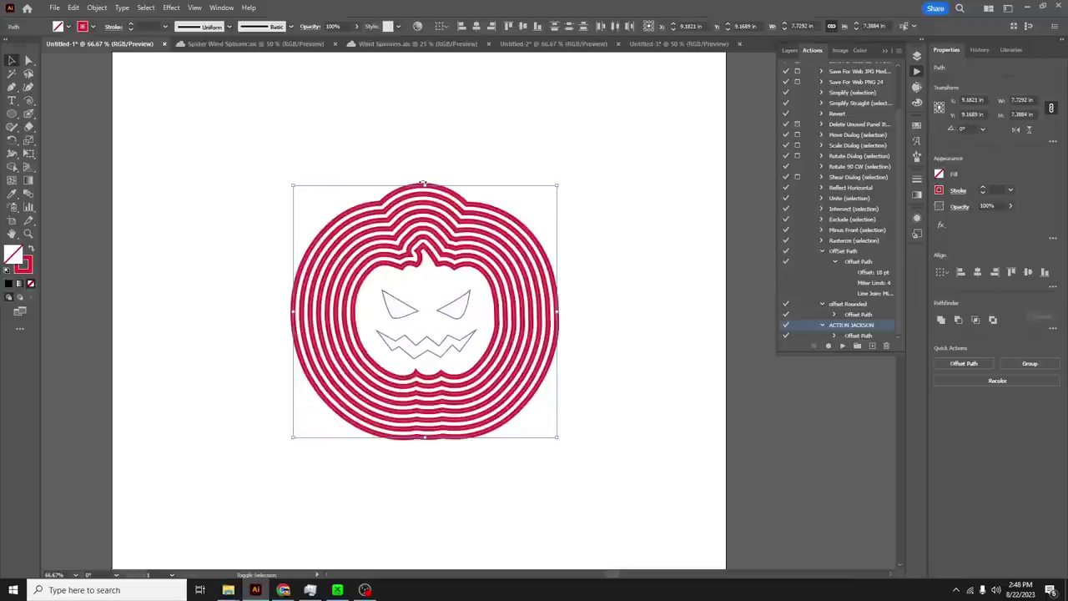
{"action": "left_click_drag", "start_coordinate": [425, 181], "coordinate": [429, 161]}
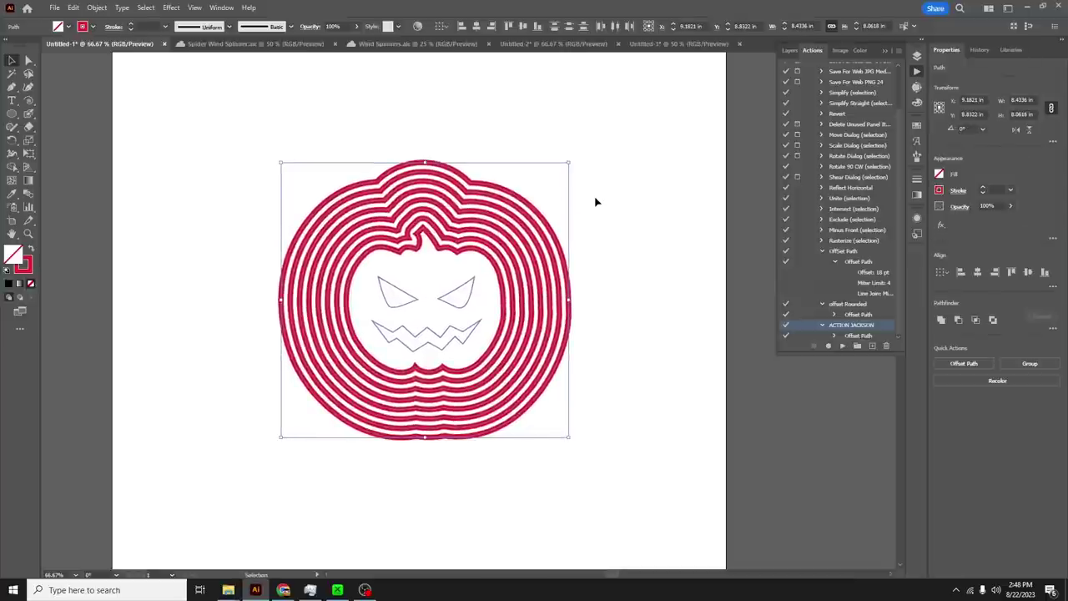
{"action": "left_click", "coordinate": [609, 219]}
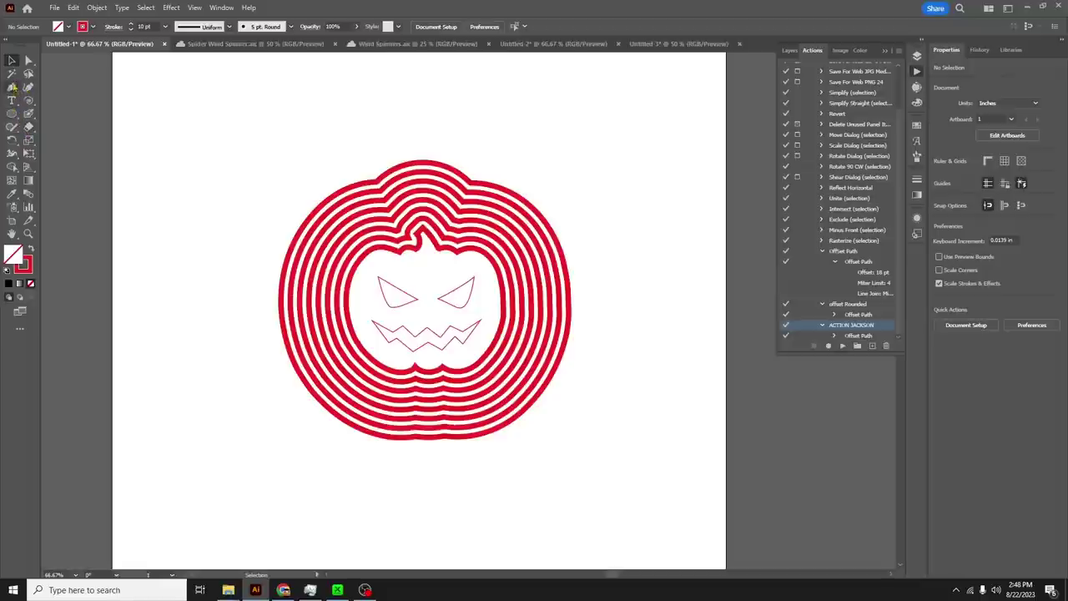
{"action": "left_click", "coordinate": [11, 87]}
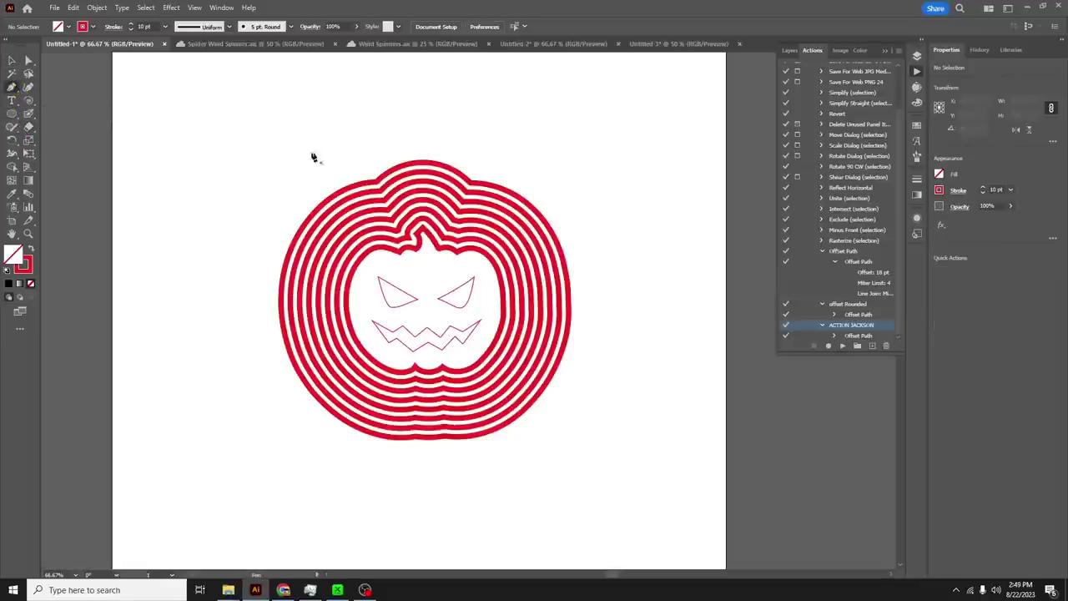
Step: Draw a vertical line from above the pumpkin's top centre down to its bottom
{"action": "left_click", "coordinate": [424, 123]}
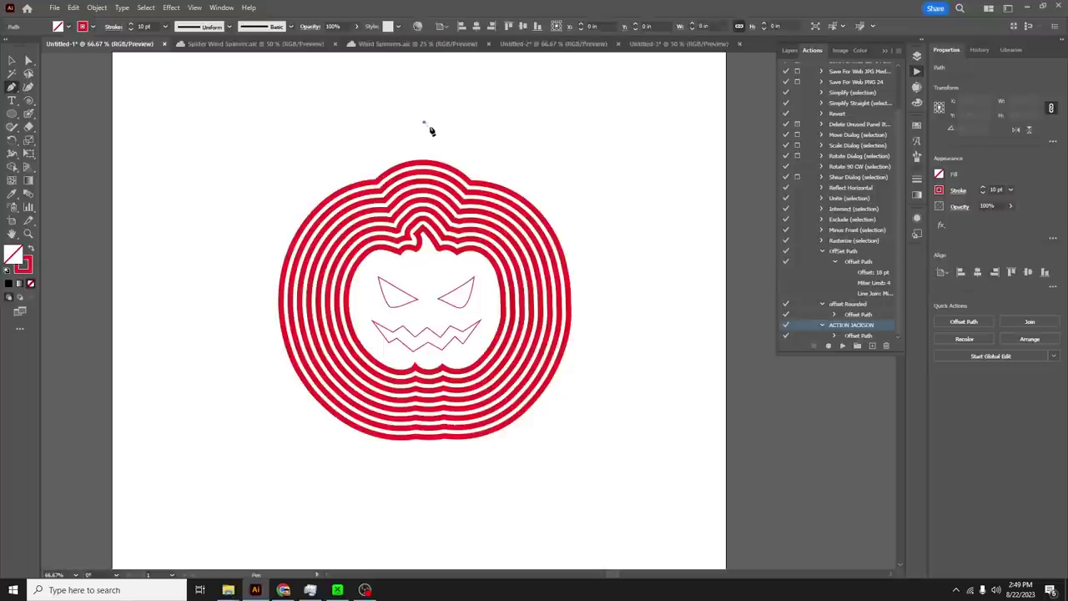
{"action": "left_click", "coordinate": [434, 440], "text": "shift"}
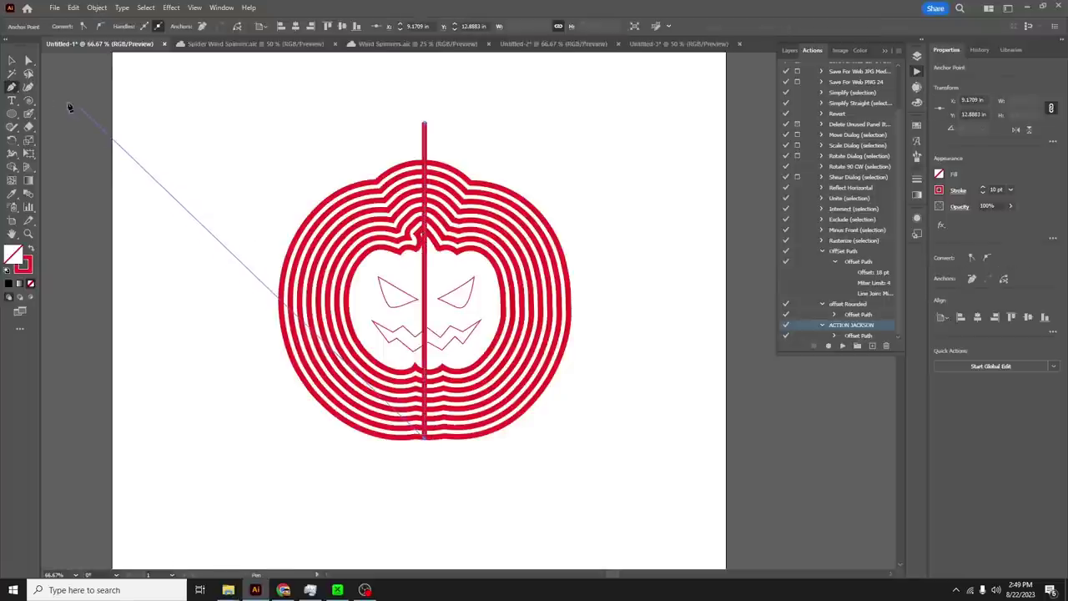
{"action": "key", "text": "v"}
{"action": "left_click", "coordinate": [66, 74]}
{"action": "left_click_drag", "start_coordinate": [466, 150], "coordinate": [388, 118]}
{"action": "left_click", "coordinate": [540, 197]}
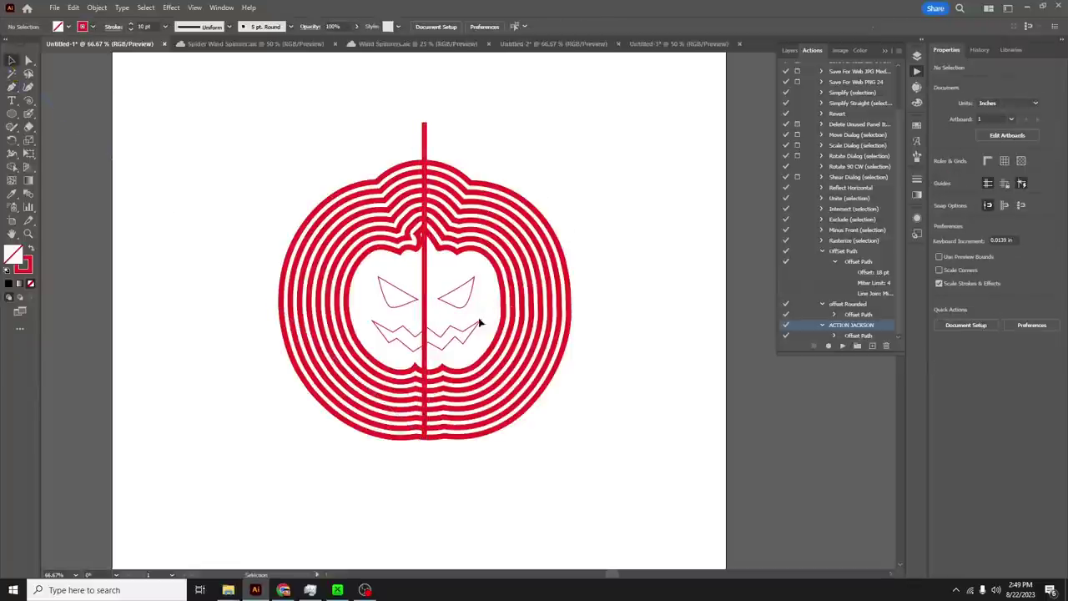
Step: Inspect the face group, the vertical line and the left eye, showing their anchor points
{"action": "left_click", "coordinate": [425, 289]}
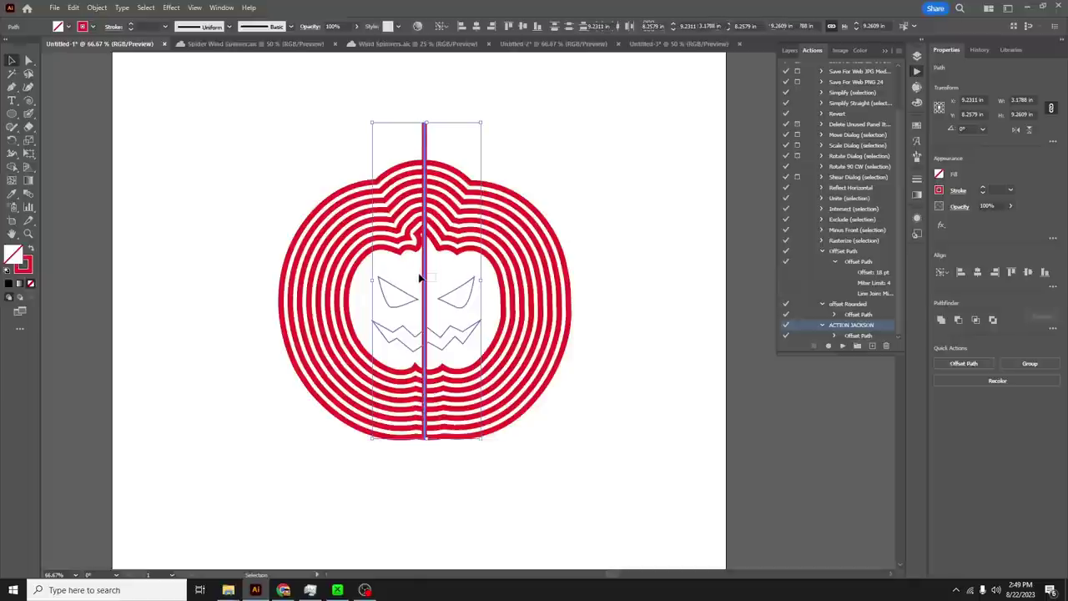
{"action": "left_click", "coordinate": [423, 283]}
{"action": "left_click", "coordinate": [455, 288]}
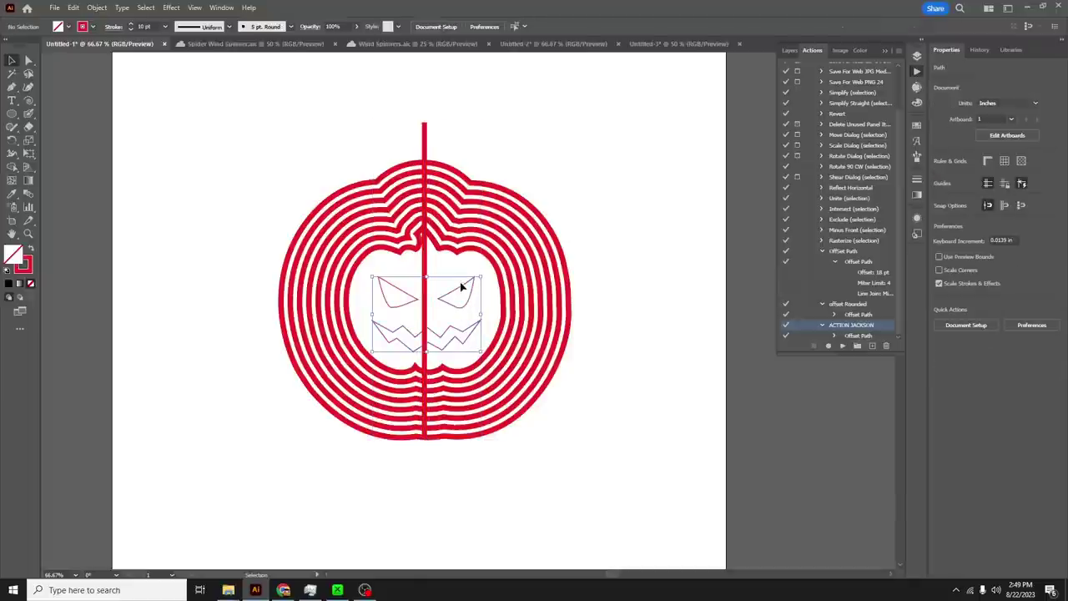
{"action": "left_click", "coordinate": [408, 309]}
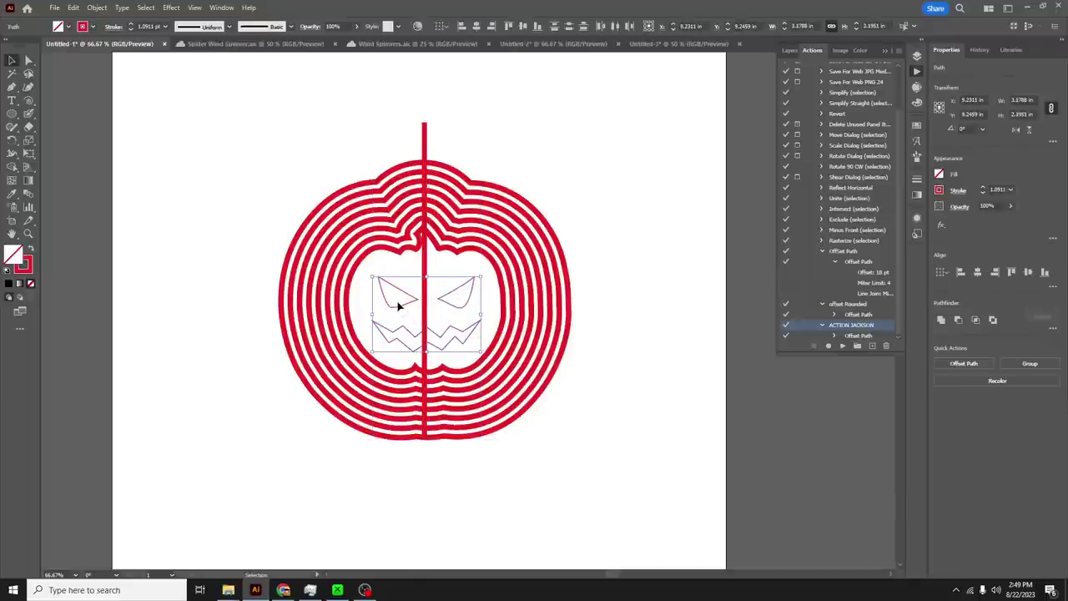
{"action": "left_click", "coordinate": [451, 296]}
{"action": "key", "text": "a"}
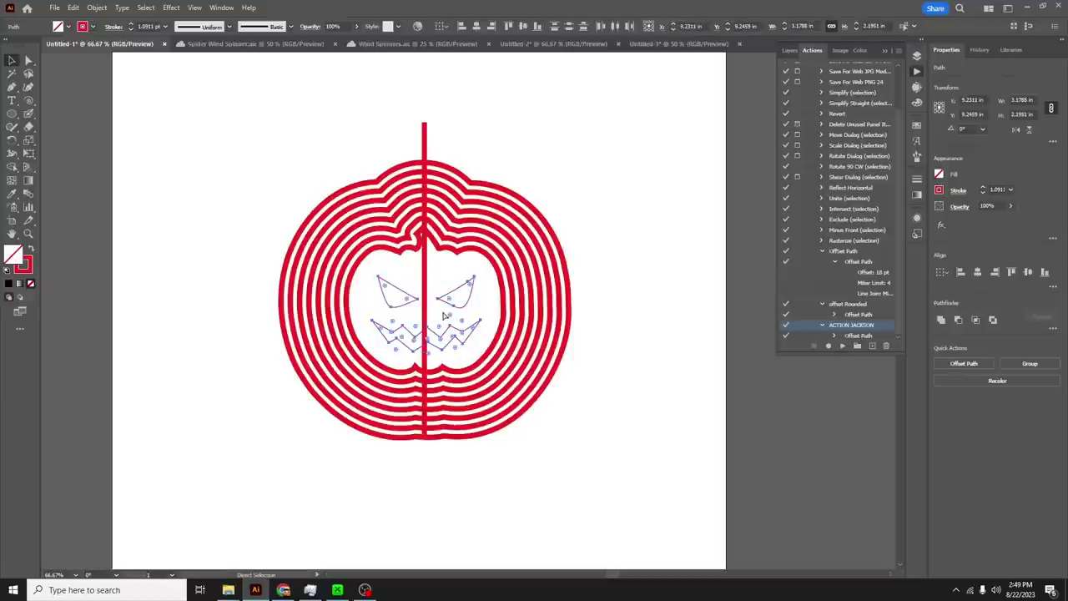
{"action": "key", "text": "v"}
Step: Isolate the selection to just the innermost pumpkin ring
{"action": "left_click", "coordinate": [551, 439]}
{"action": "left_click_drag", "start_coordinate": [545, 487], "coordinate": [302, 153]}
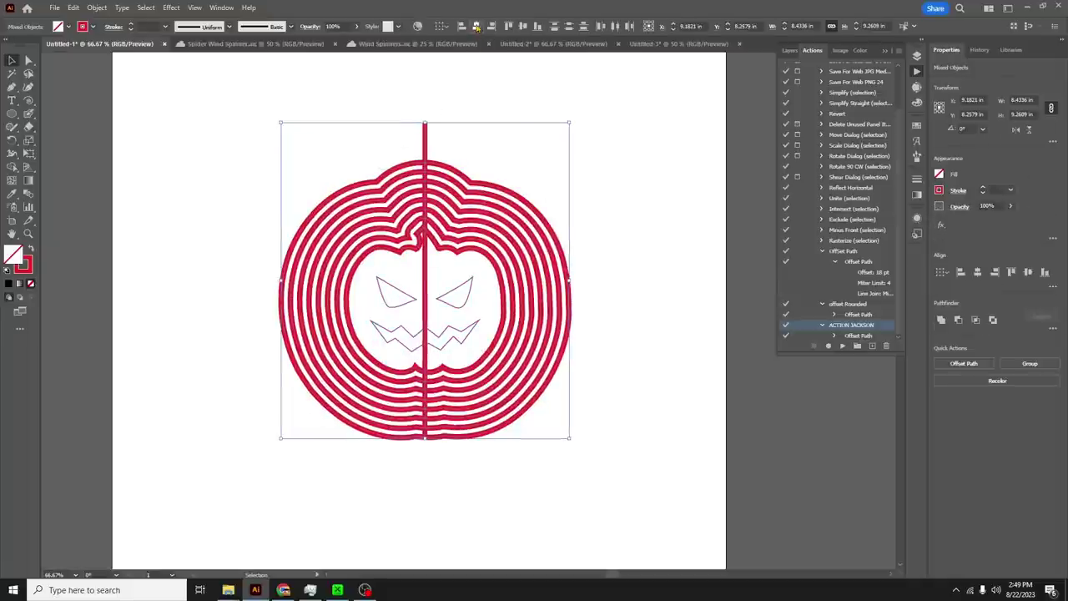
{"action": "left_click", "coordinate": [534, 200]}
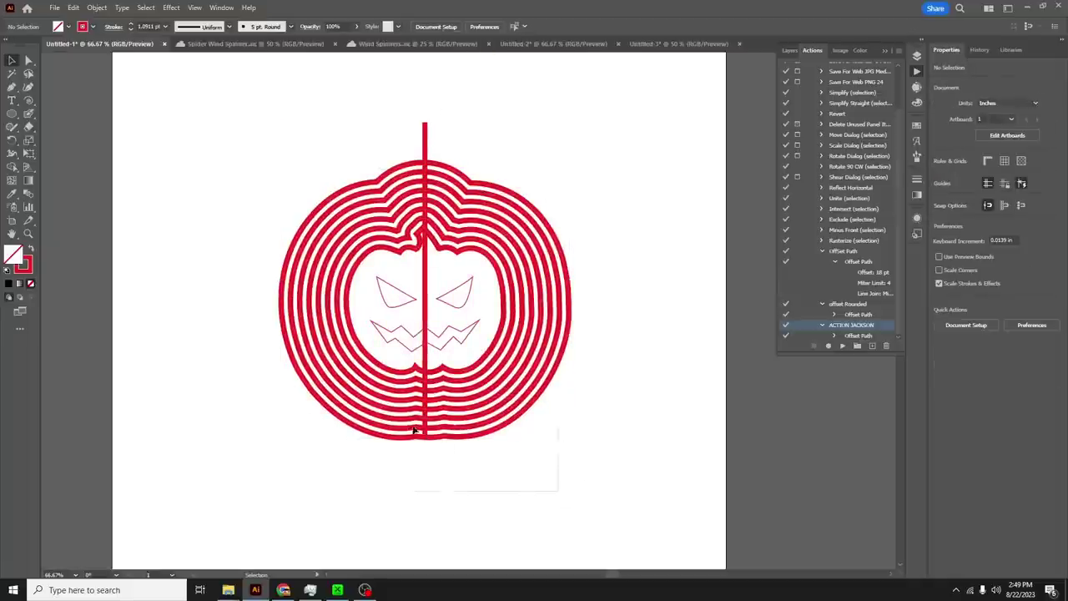
{"action": "left_click_drag", "start_coordinate": [414, 430], "coordinate": [355, 370]}
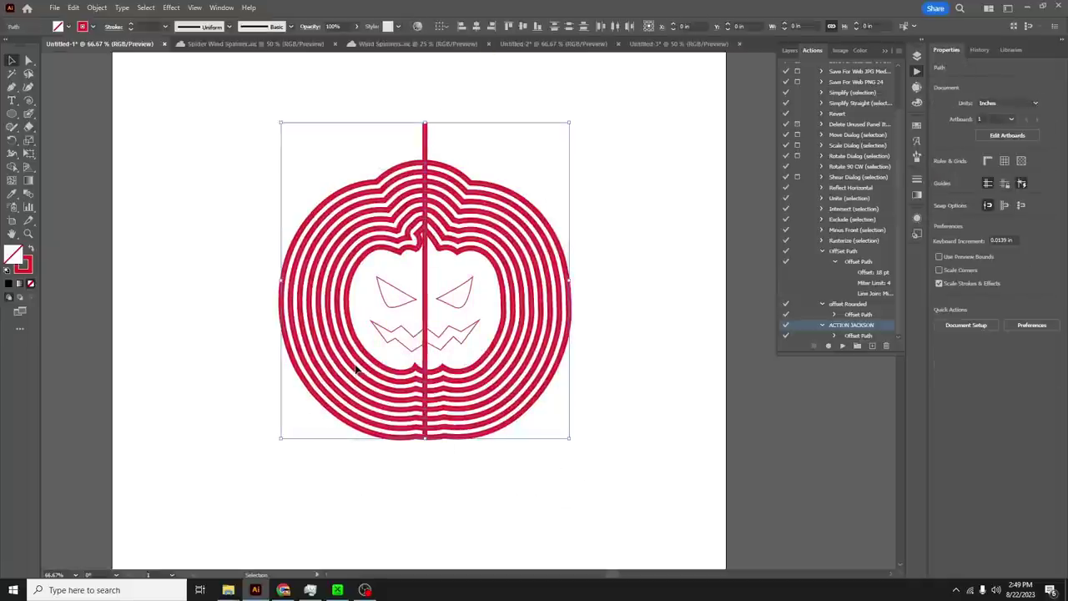
{"action": "left_click", "coordinate": [591, 376]}
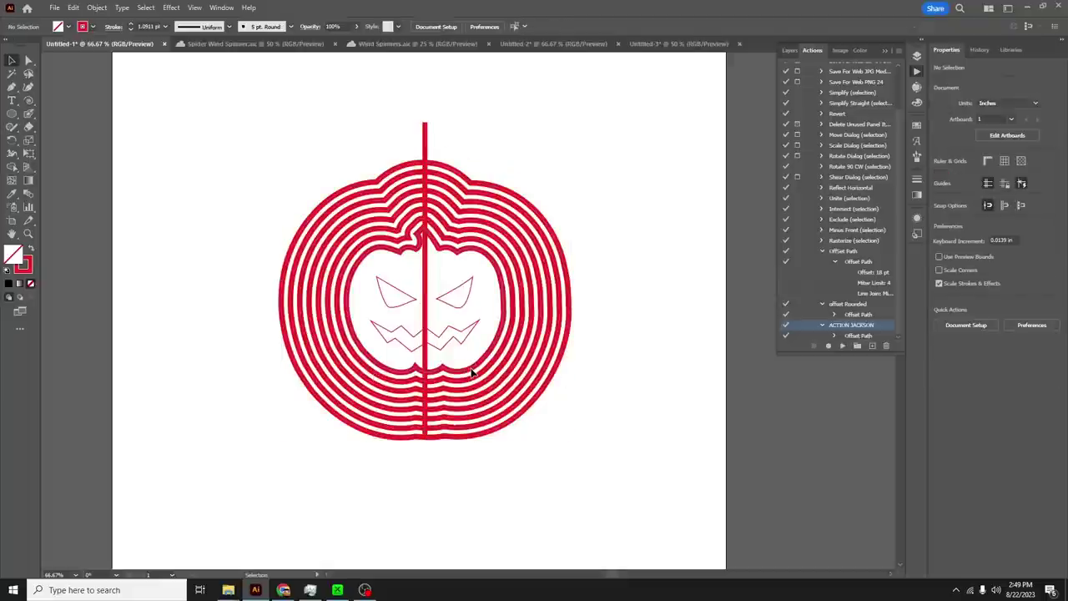
{"action": "left_click", "coordinate": [473, 373]}
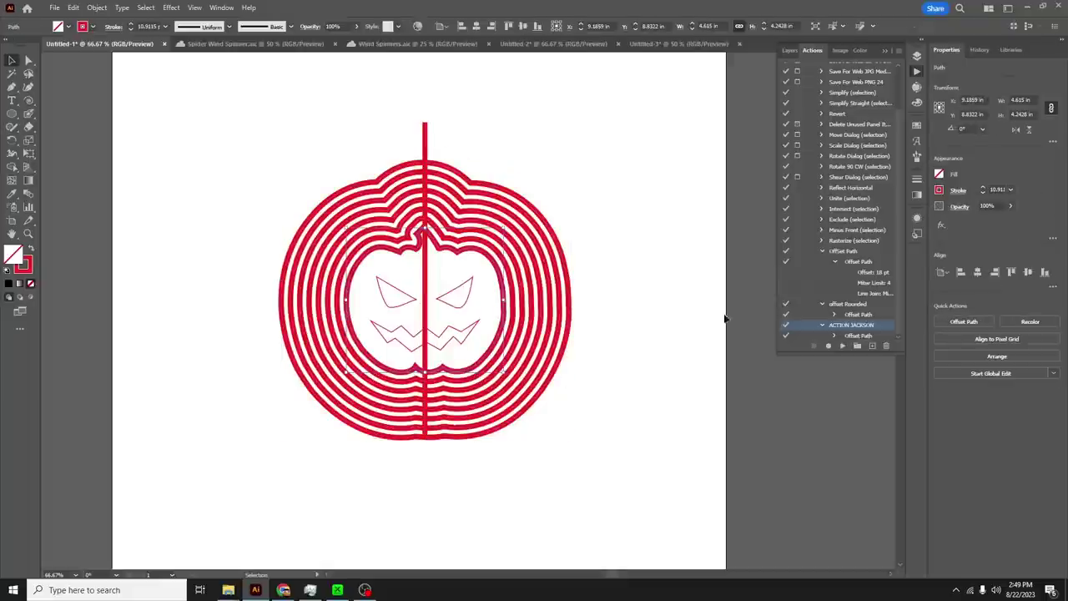
Step: Lower the inner pumpkin outline's stroke weight to 1 pt, then select the thick red offset rings
{"action": "left_click", "coordinate": [983, 193]}
{"action": "left_click", "coordinate": [982, 193]}
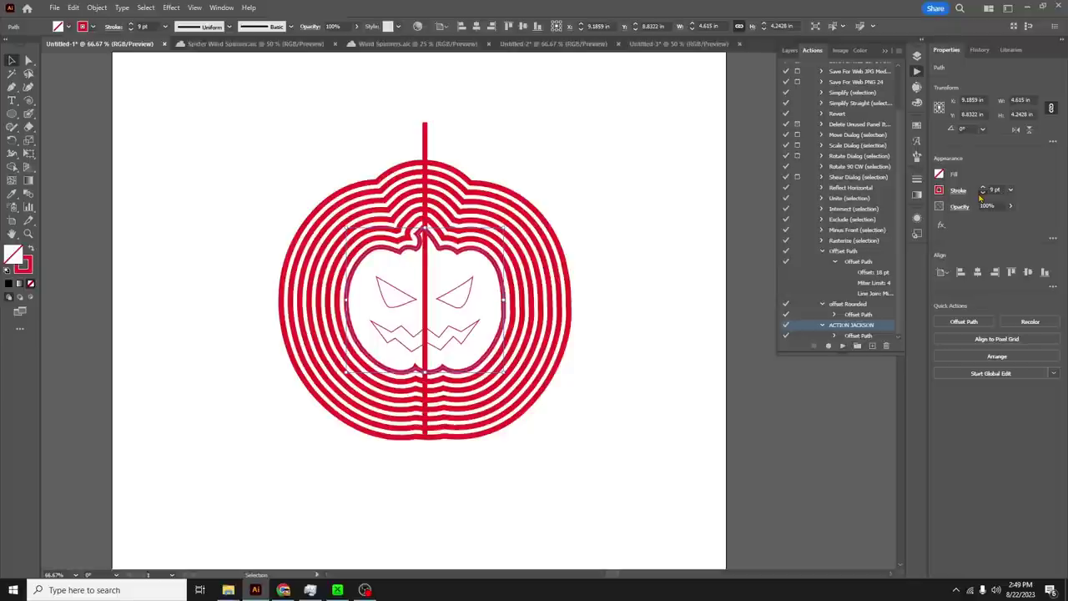
{"action": "left_click", "coordinate": [982, 192]}
{"action": "left_click", "coordinate": [982, 192]}
{"action": "left_click", "coordinate": [983, 194]}
{"action": "left_click", "coordinate": [983, 193]}
{"action": "left_click", "coordinate": [982, 194]}
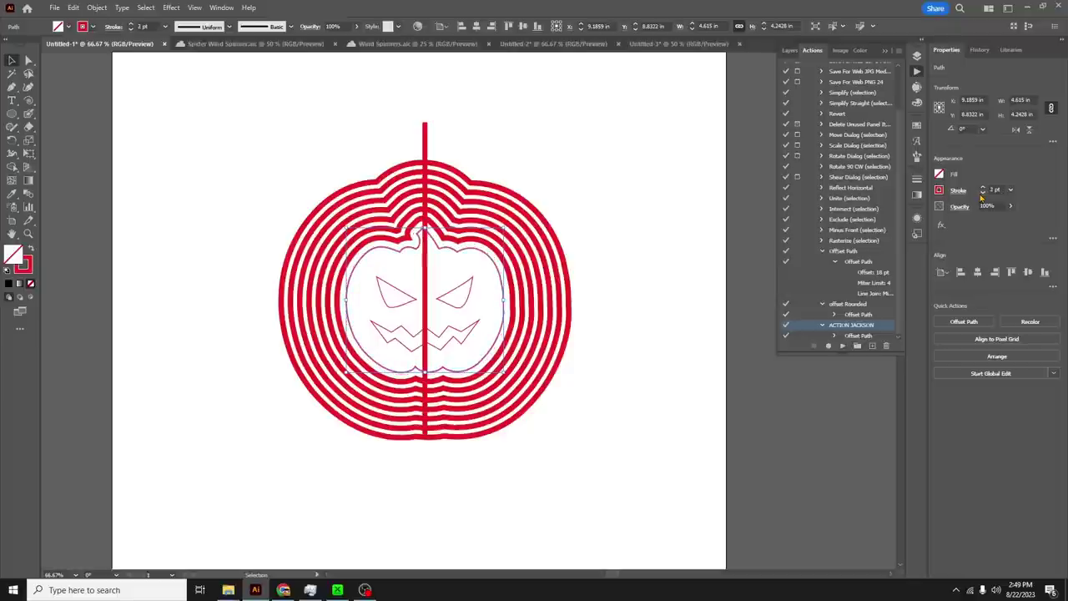
{"action": "left_click", "coordinate": [983, 193]}
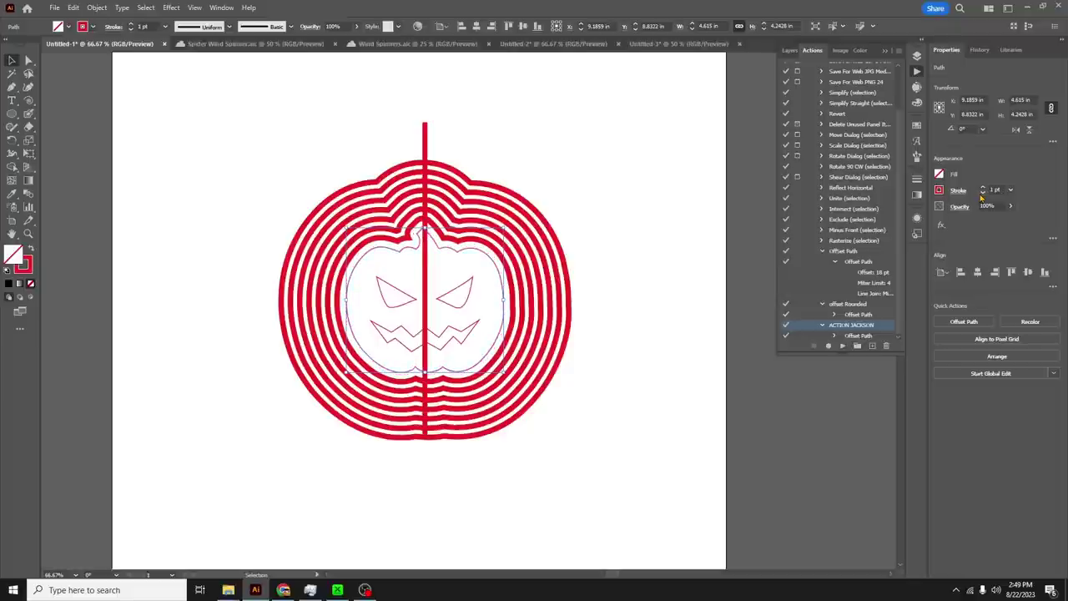
{"action": "left_click", "coordinate": [555, 438]}
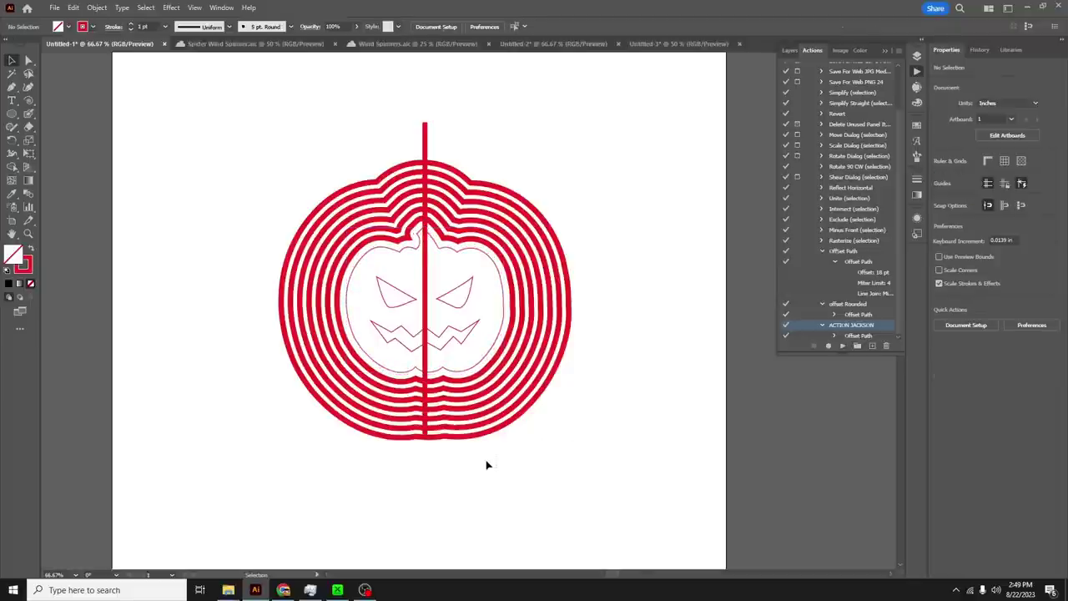
{"action": "left_click", "coordinate": [424, 384]}
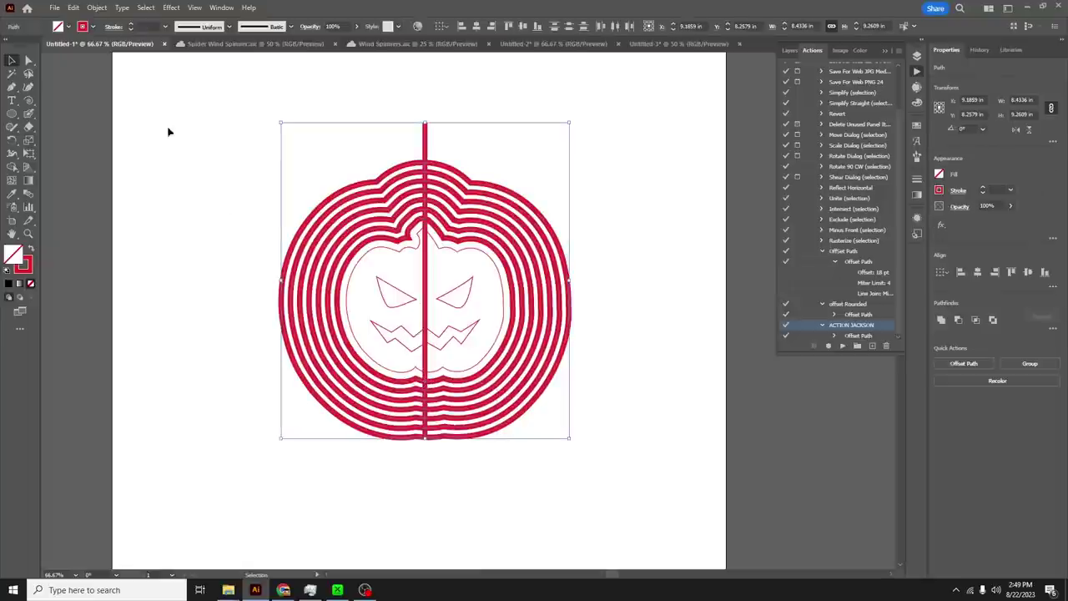
Step: Convert the thick red ring strokes into filled shapes with Outline Stroke
{"action": "left_click", "coordinate": [97, 8]}
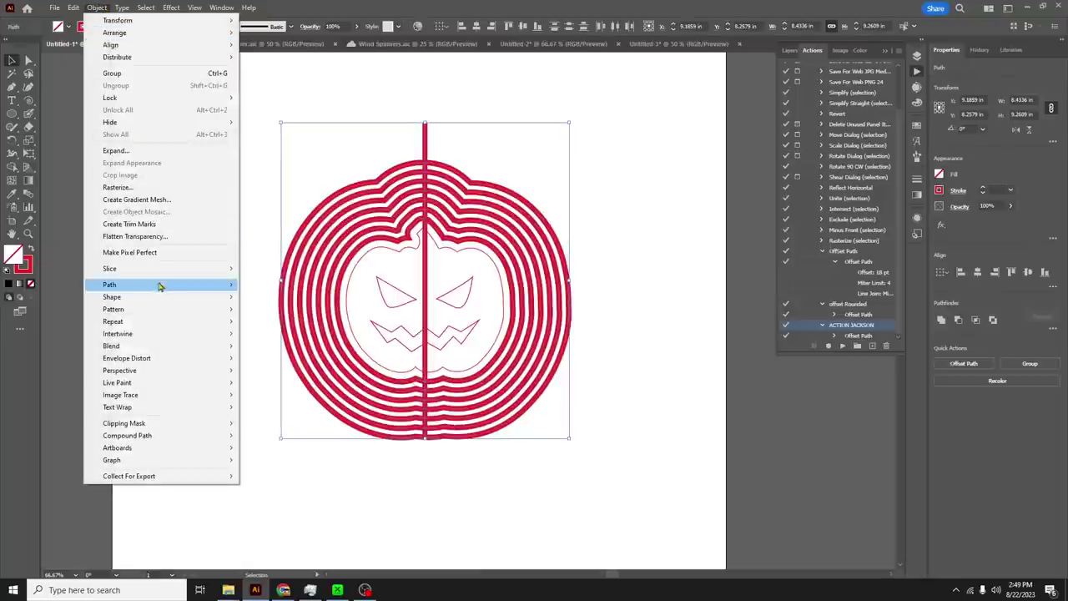
{"action": "mouse_move", "coordinate": [160, 285]}
{"action": "left_click", "coordinate": [275, 310]}
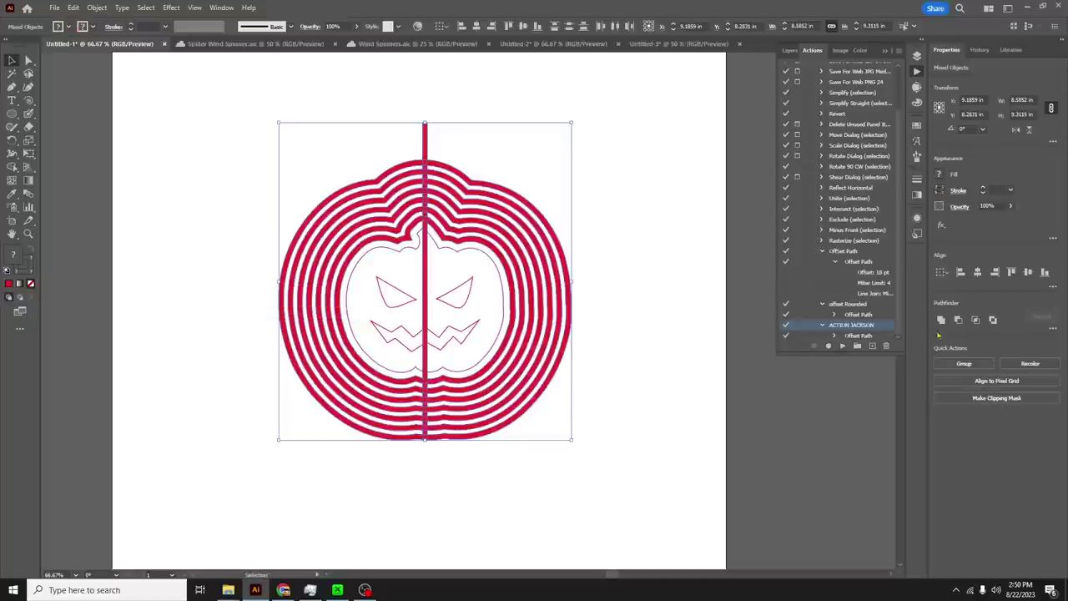
Step: Unite the outlined rings into one compound shape with Pathfinder, then select all the pumpkin artwork
{"action": "left_click", "coordinate": [216, 8]}
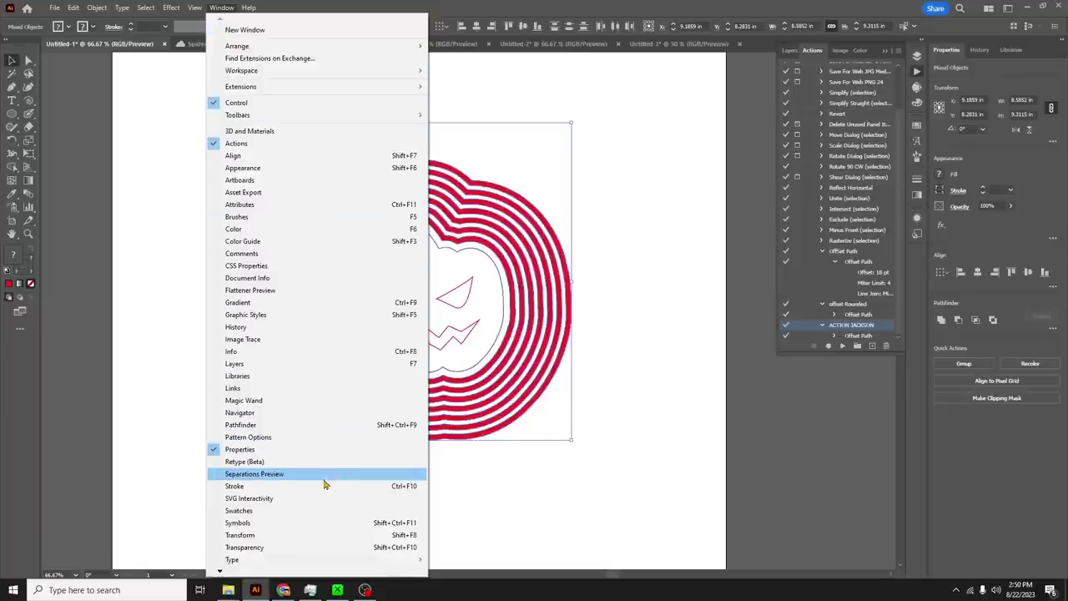
{"action": "left_click", "coordinate": [322, 425]}
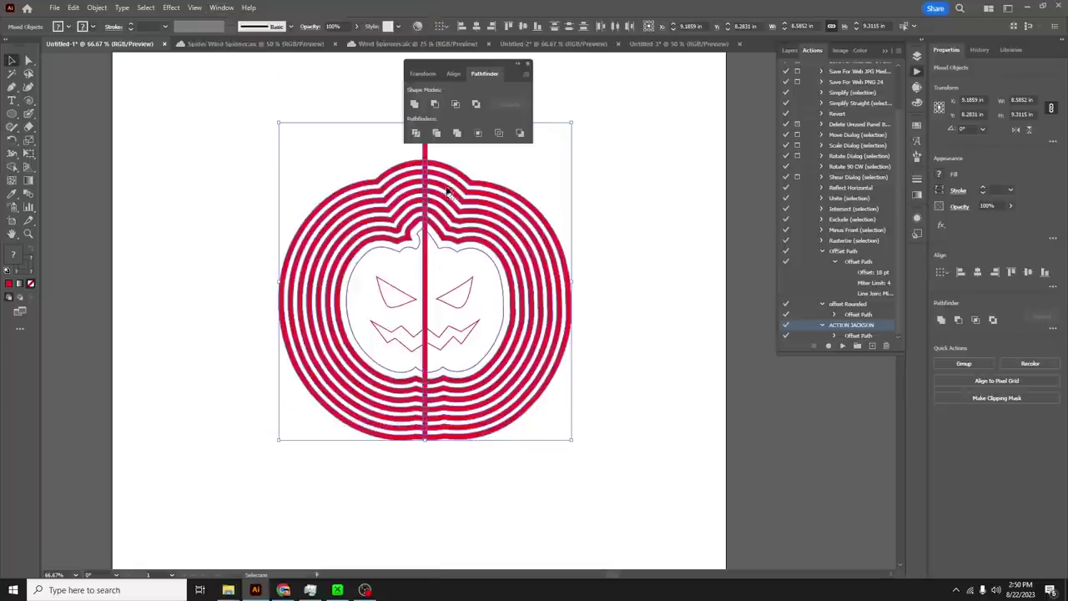
{"action": "left_click", "coordinate": [414, 104]}
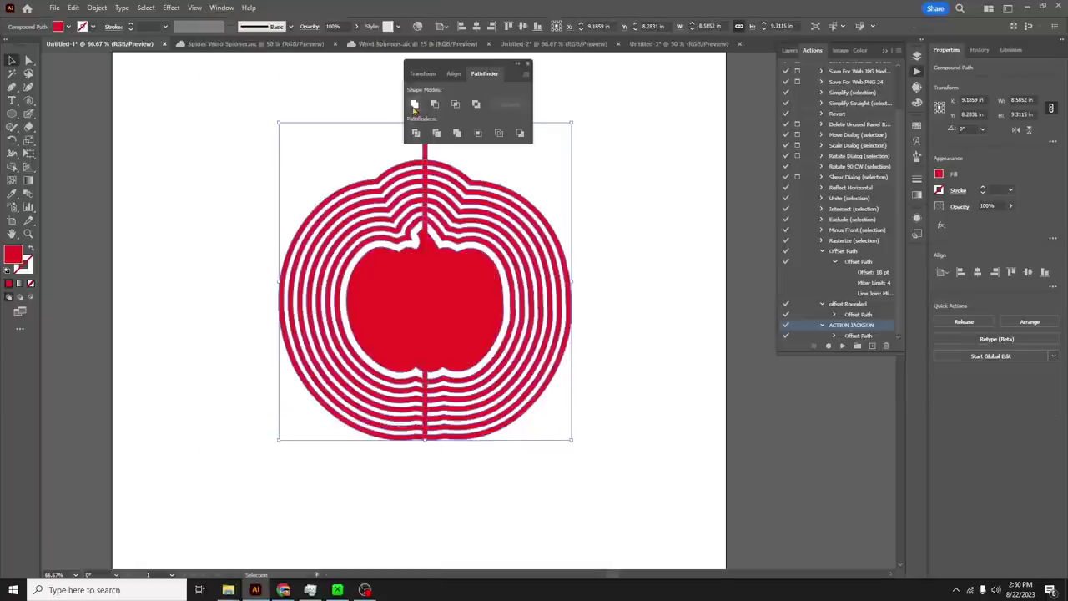
{"action": "left_click", "coordinate": [628, 291]}
{"action": "key", "text": "ctrl+a"}
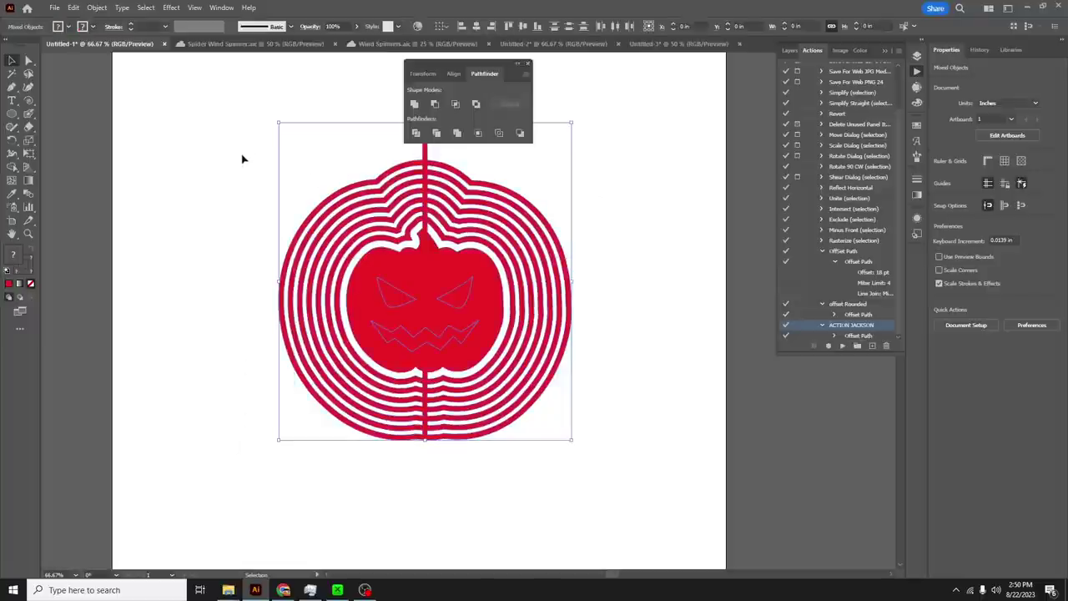
{"action": "left_click", "coordinate": [940, 175]}
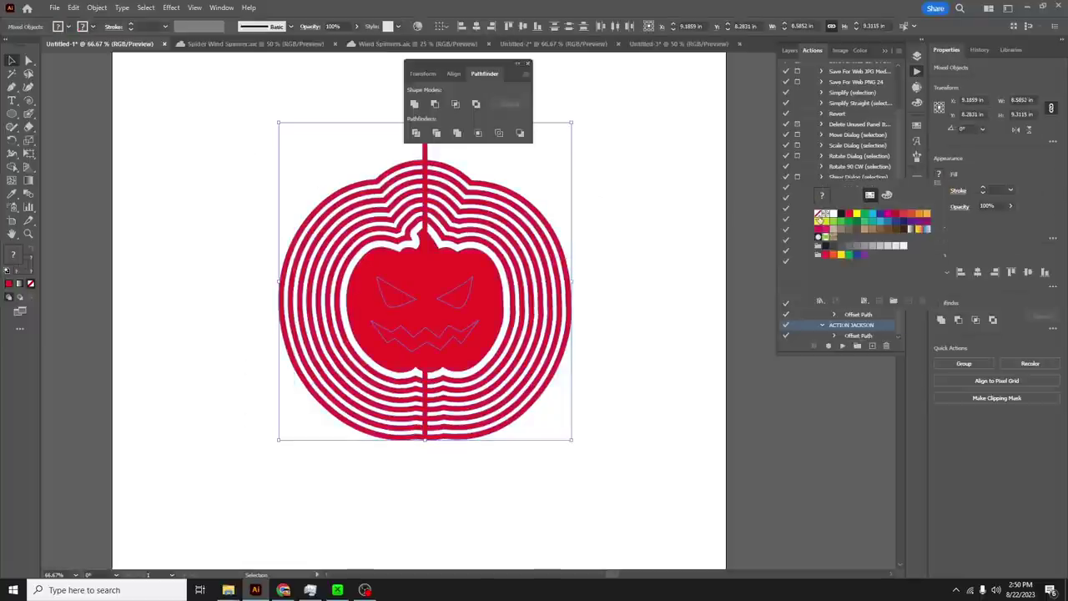
Step: Give all pumpkin paths no fill and a red stroke, then deselect to check the outlines
{"action": "left_click", "coordinate": [818, 215]}
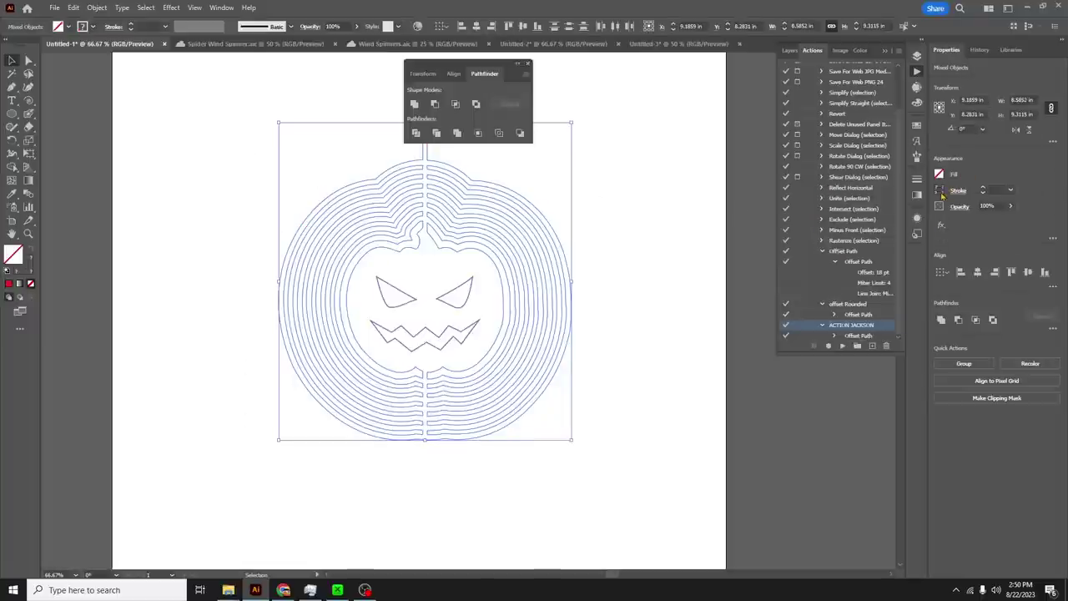
{"action": "left_click", "coordinate": [941, 192]}
{"action": "left_click", "coordinate": [848, 228]}
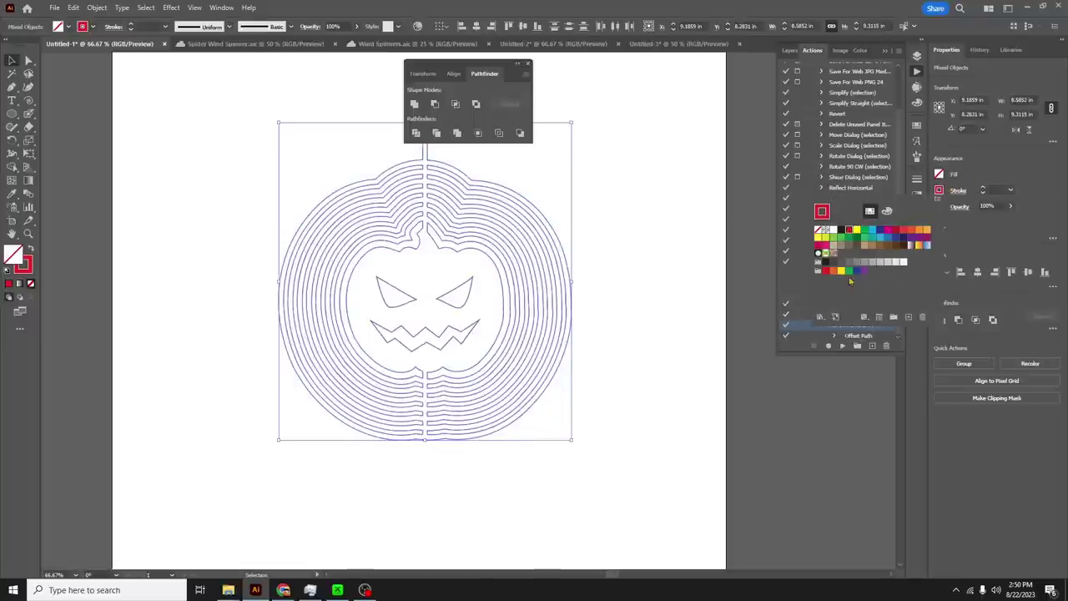
{"action": "left_click", "coordinate": [619, 377]}
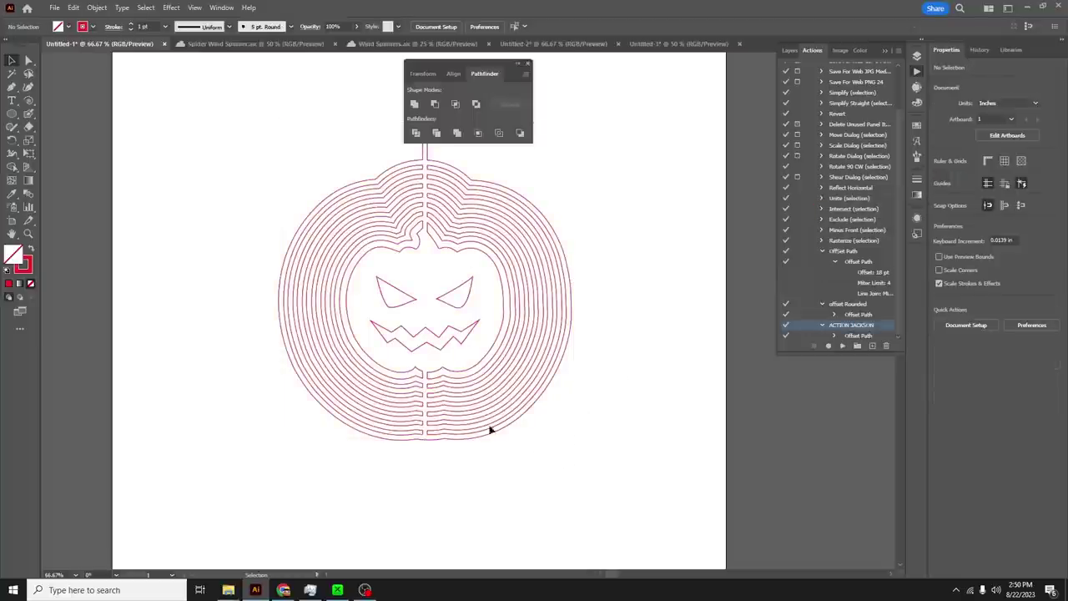
{"action": "left_click", "coordinate": [54, 7]}
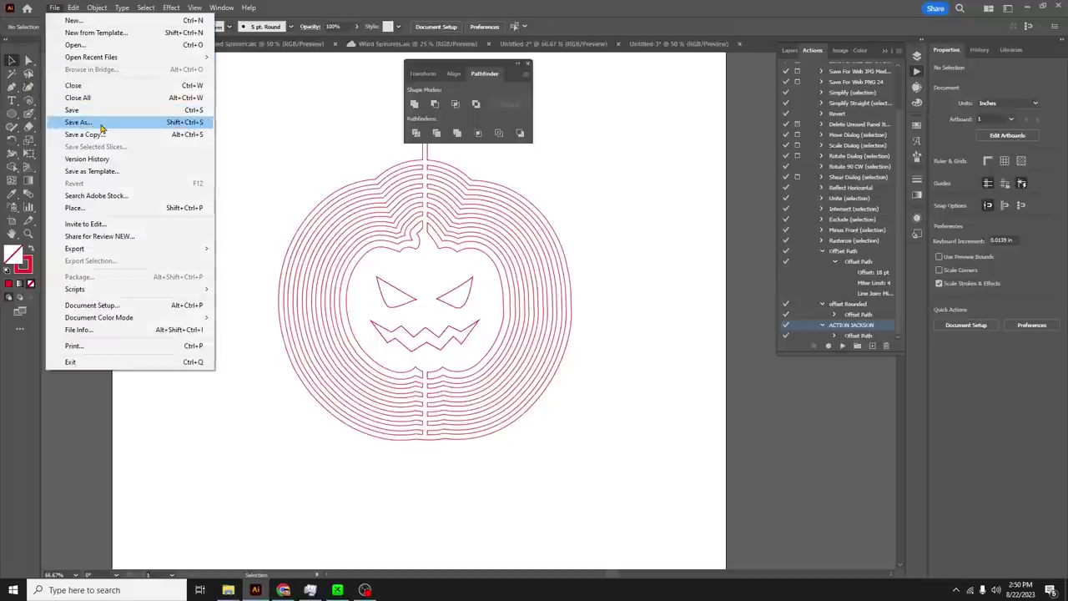
Step: Export the artwork as 'pumpkin 1.svg' with Export As, accepting the default SVG options
{"action": "mouse_move", "coordinate": [152, 251]}
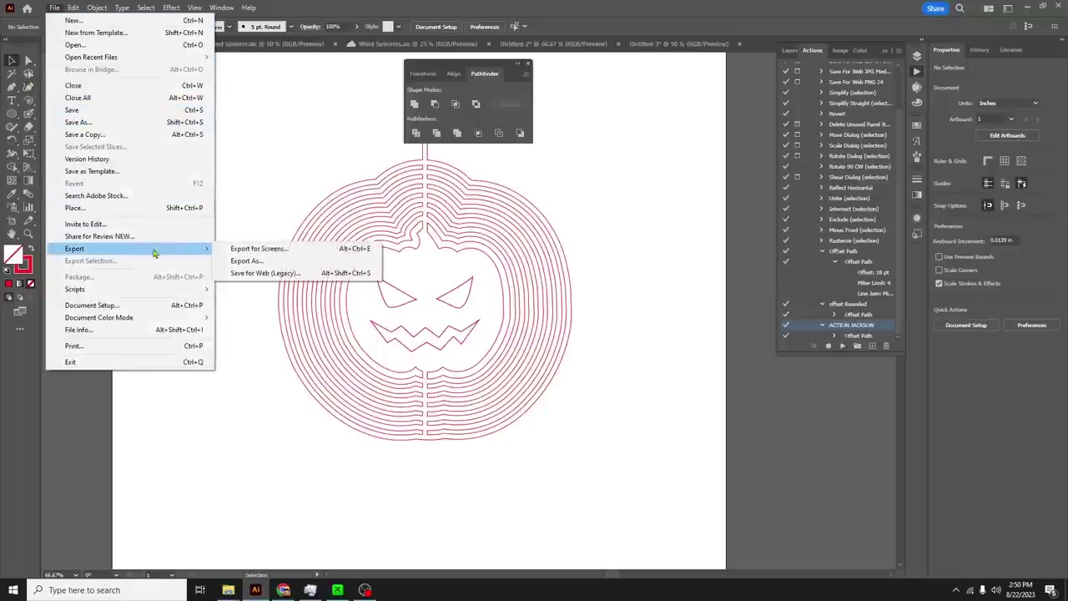
{"action": "left_click", "coordinate": [285, 264]}
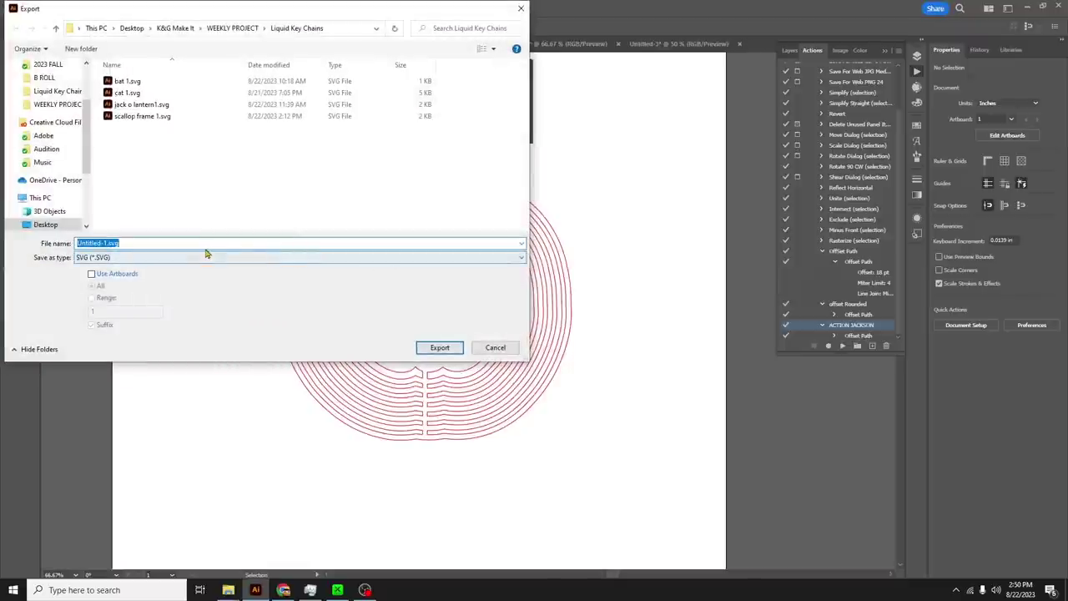
{"action": "left_click", "coordinate": [94, 243]}
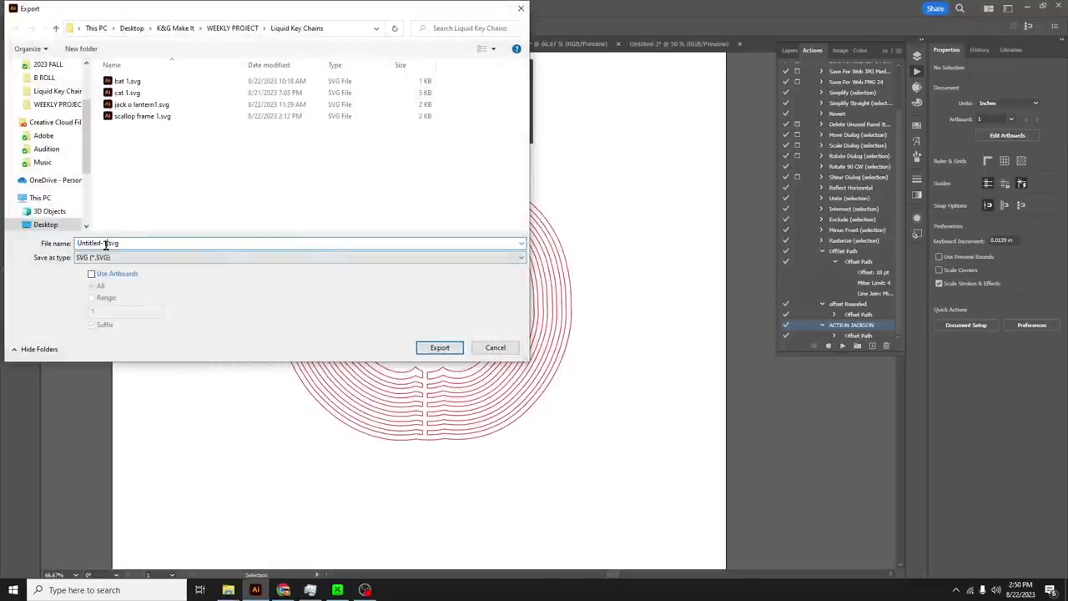
{"action": "double_click", "coordinate": [95, 243]}
{"action": "type", "text": "pumpk"}
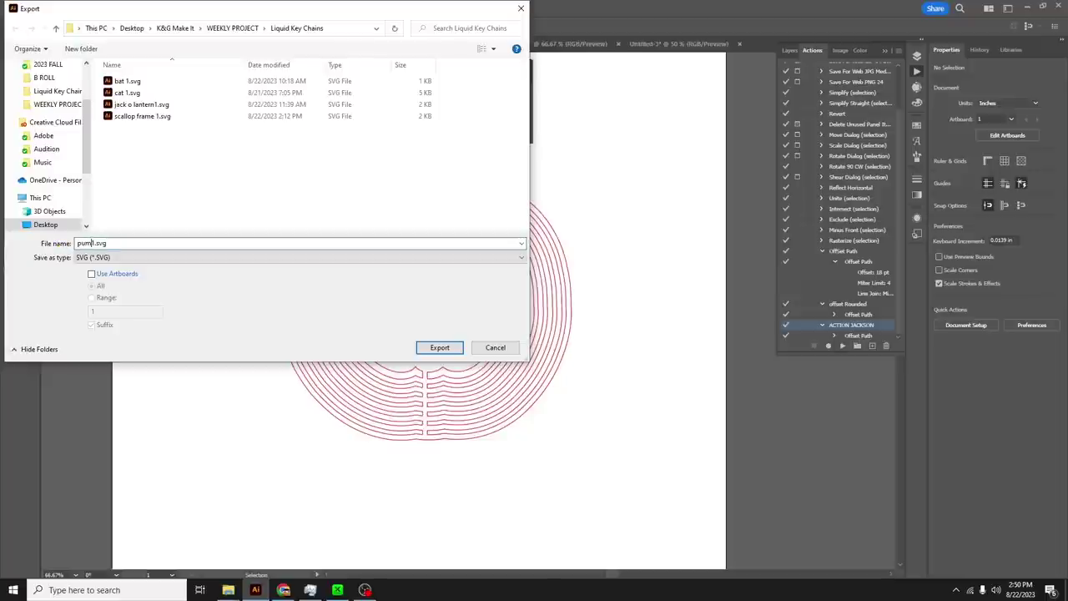
{"action": "type", "text": "in 1"}
{"action": "left_click", "coordinate": [438, 347]}
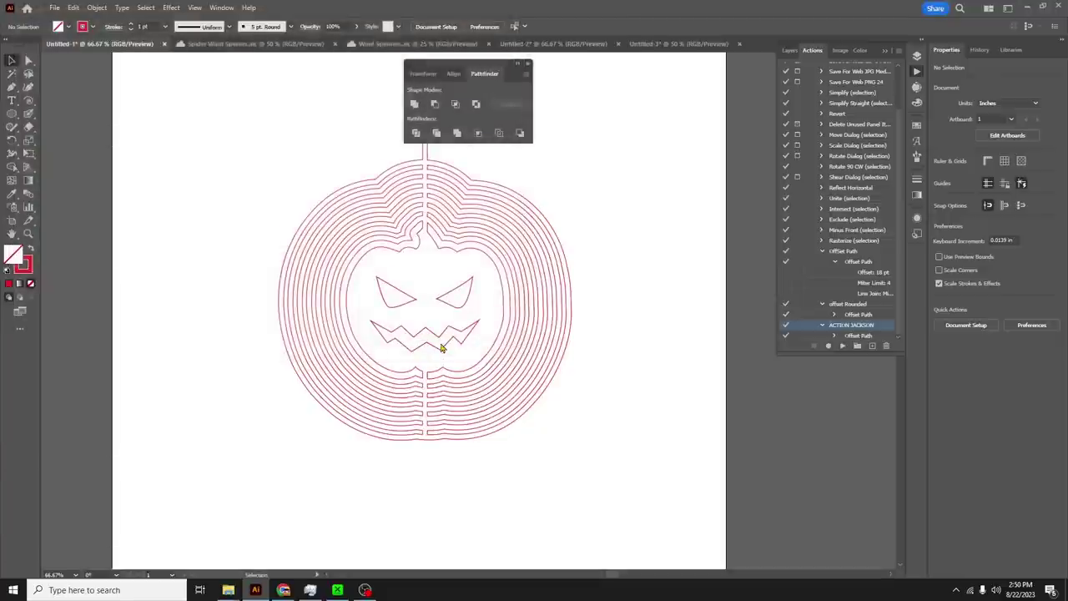
{"action": "left_click", "coordinate": [539, 332]}
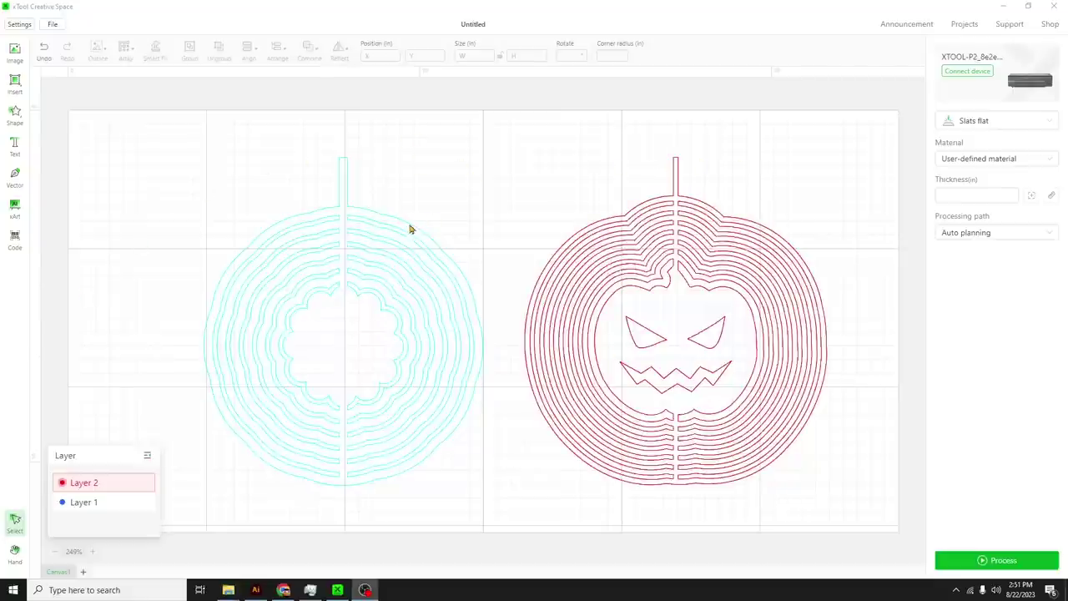
Step: Draw a 0.5-in circle and place it at the top of the blue spinner's stem
{"action": "left_click", "coordinate": [16, 112]}
{"action": "left_click", "coordinate": [61, 123]}
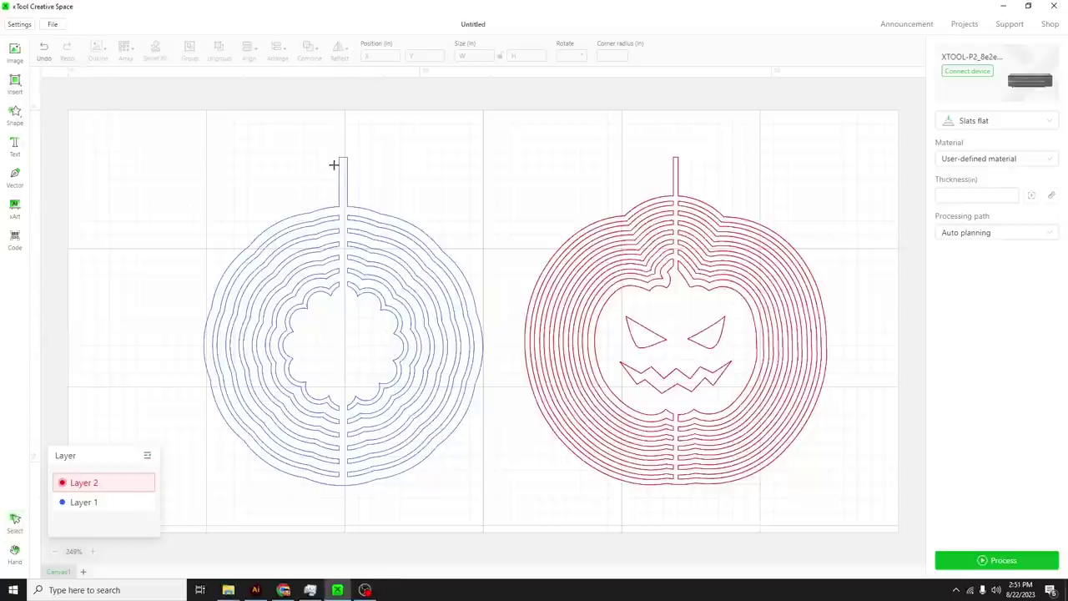
{"action": "left_click_drag", "start_coordinate": [348, 167], "coordinate": [354, 170]}
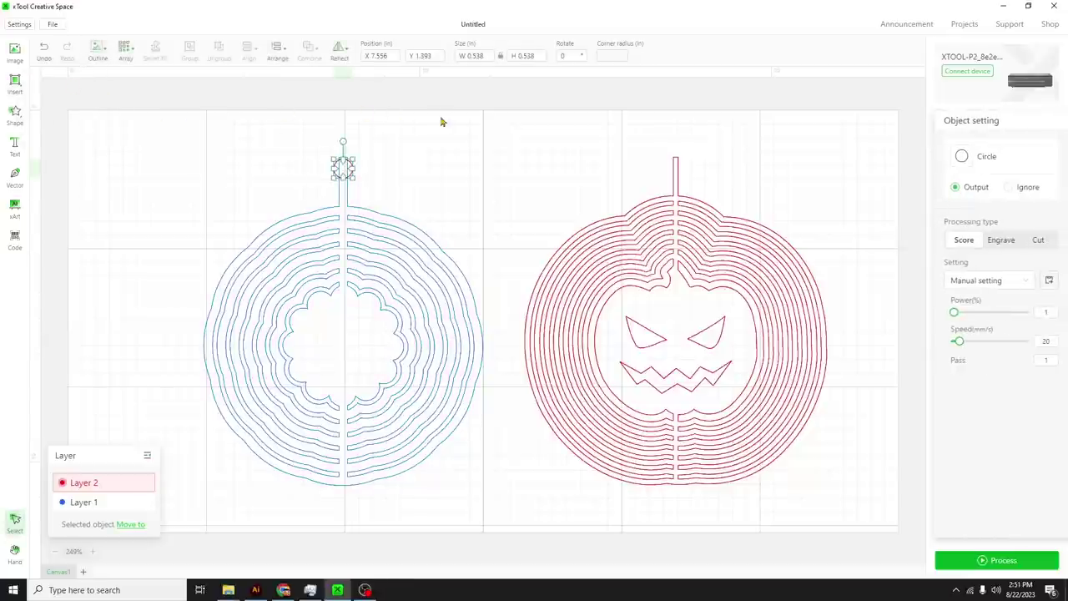
{"action": "left_click", "coordinate": [481, 57]}
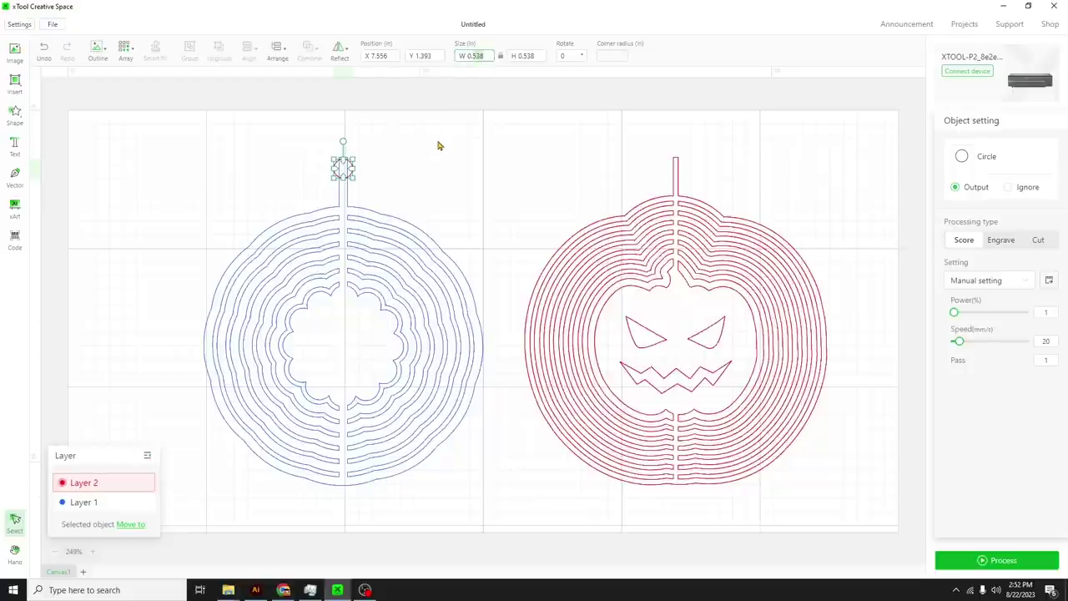
{"action": "key", "text": "BackSpace"}
{"action": "key", "text": "BackSpace"}
{"action": "key", "text": "Return"}
{"action": "left_click", "coordinate": [359, 167]}
{"action": "left_click_drag", "start_coordinate": [342, 167], "coordinate": [344, 167]}
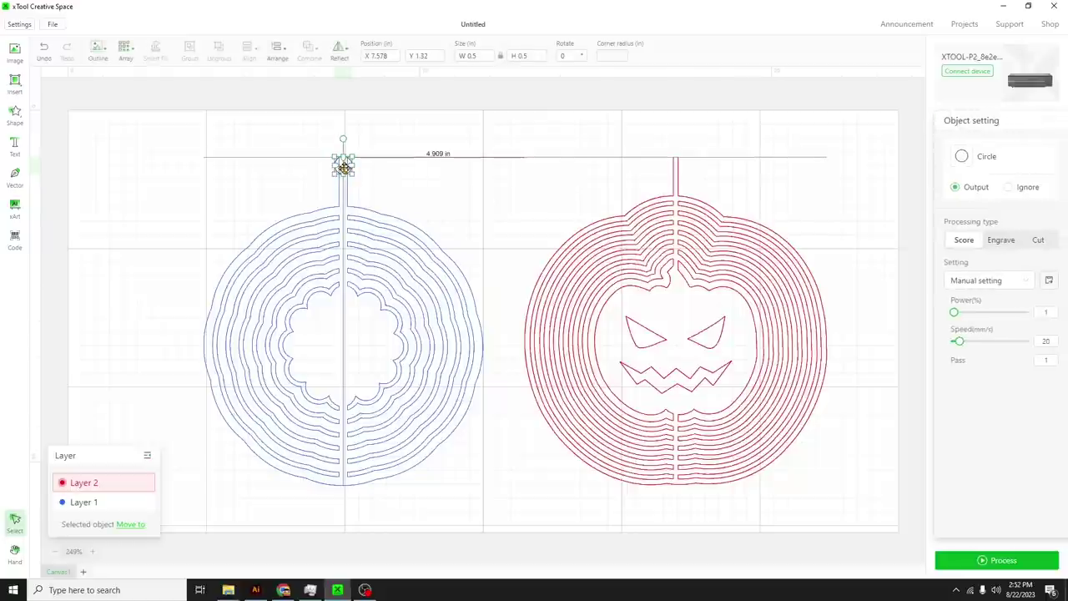
Step: Select the circle and blue spinner together, centre them horizontally and combine them into one shape
{"action": "left_click", "coordinate": [375, 176]}
{"action": "left_click", "coordinate": [314, 131]}
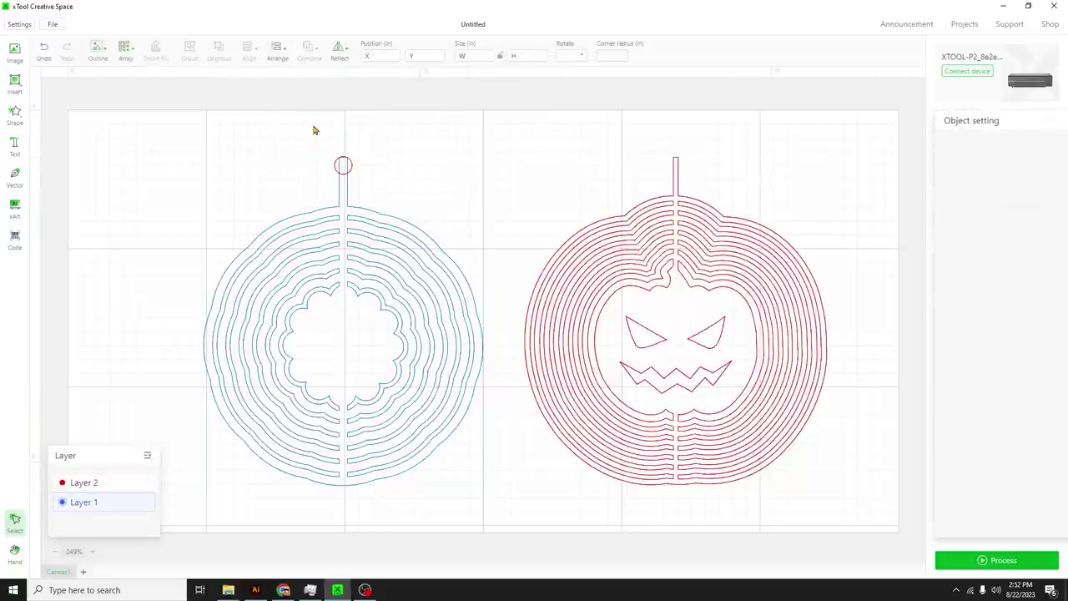
{"action": "left_click", "coordinate": [378, 182]}
{"action": "left_click", "coordinate": [387, 181]}
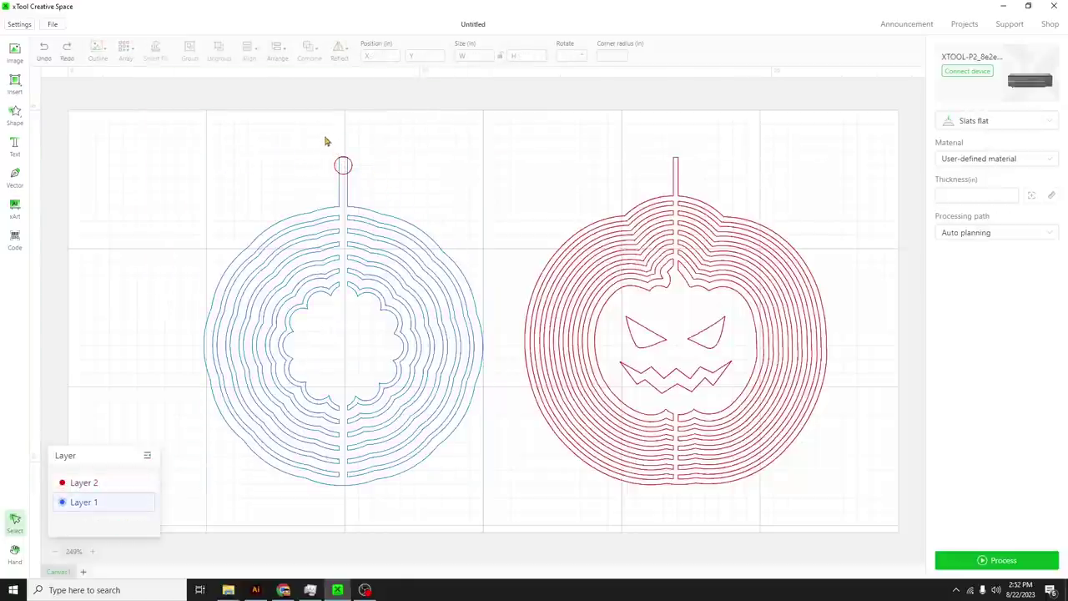
{"action": "left_click_drag", "start_coordinate": [323, 131], "coordinate": [370, 176]}
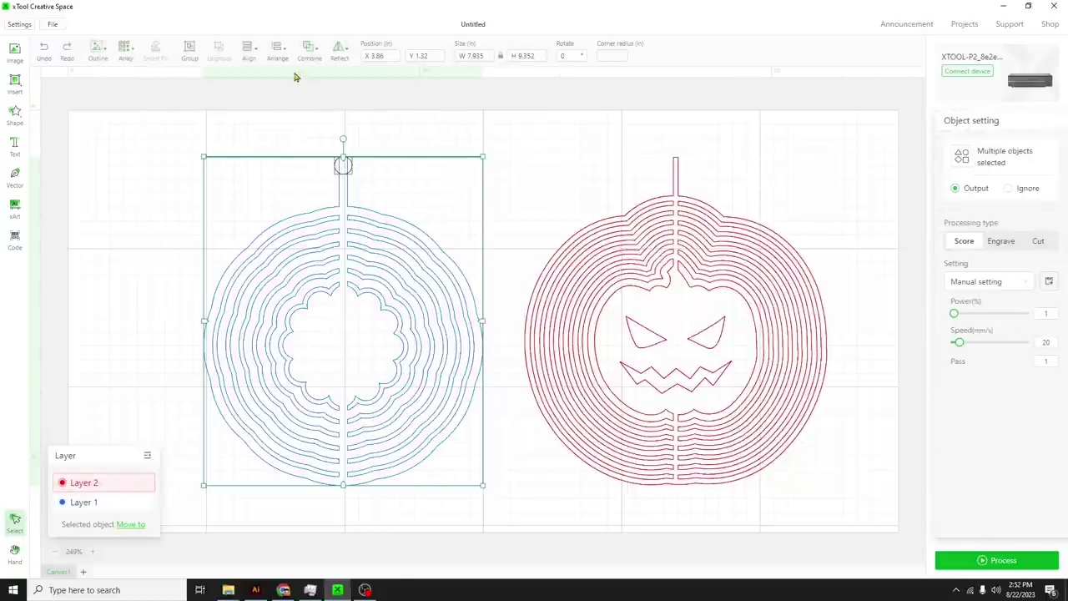
{"action": "left_click", "coordinate": [249, 50]}
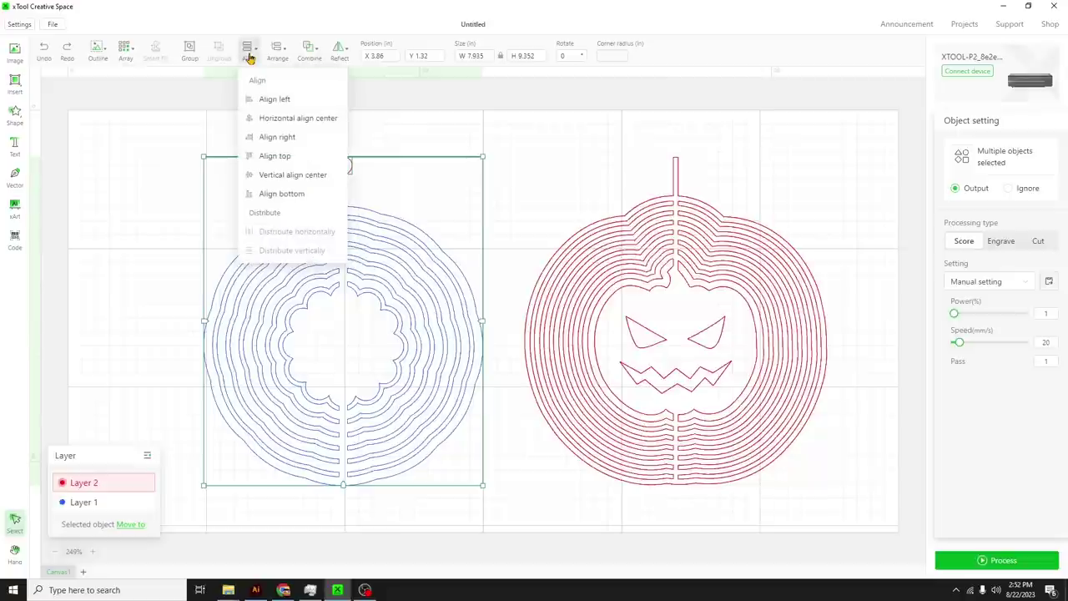
{"action": "left_click", "coordinate": [265, 121]}
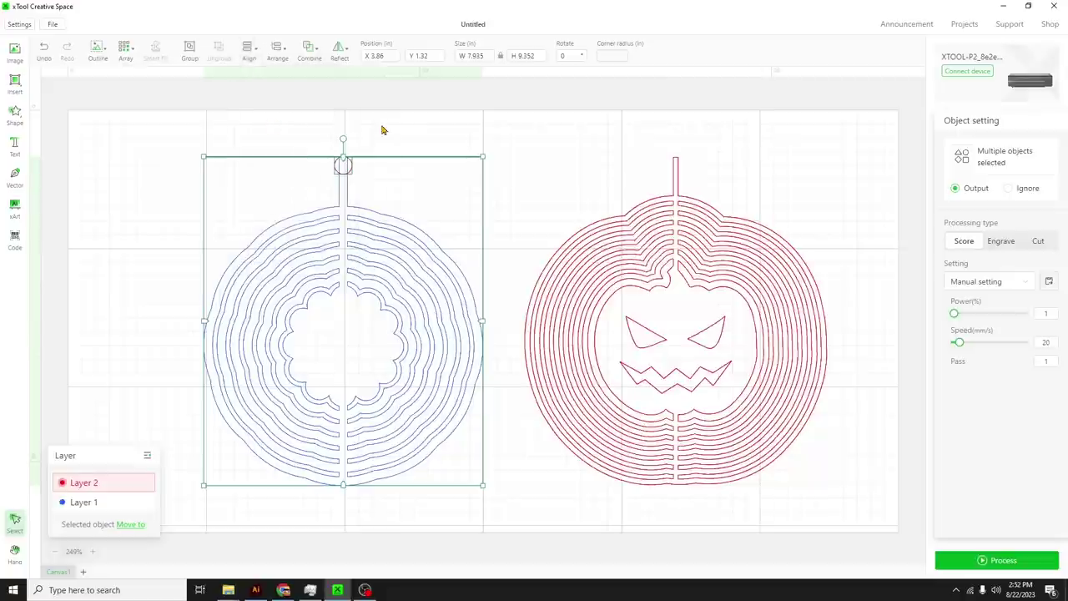
{"action": "left_click", "coordinate": [309, 49]}
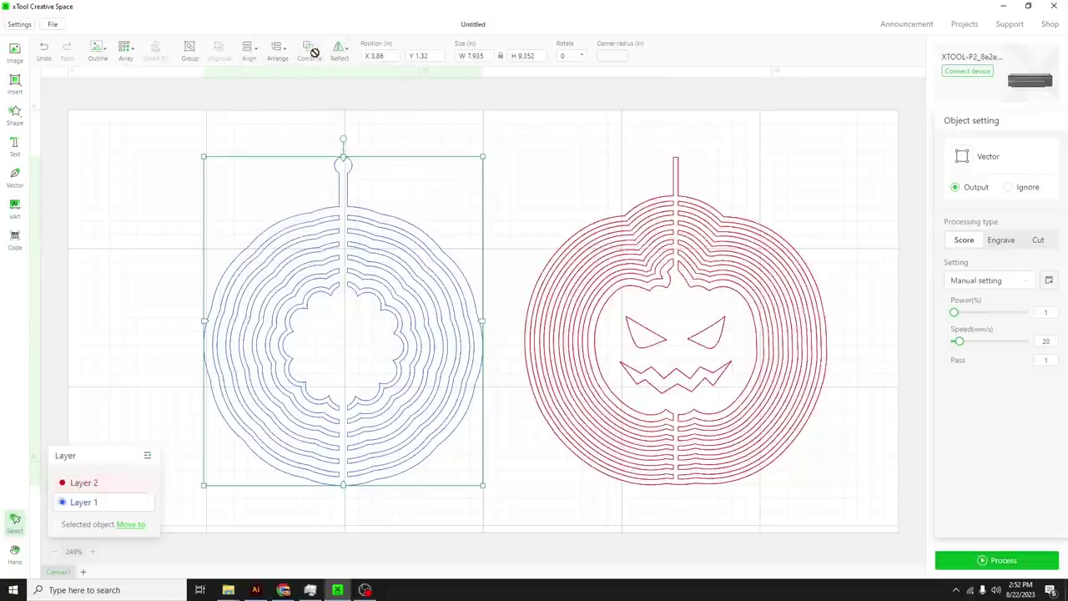
{"action": "left_click", "coordinate": [390, 143]}
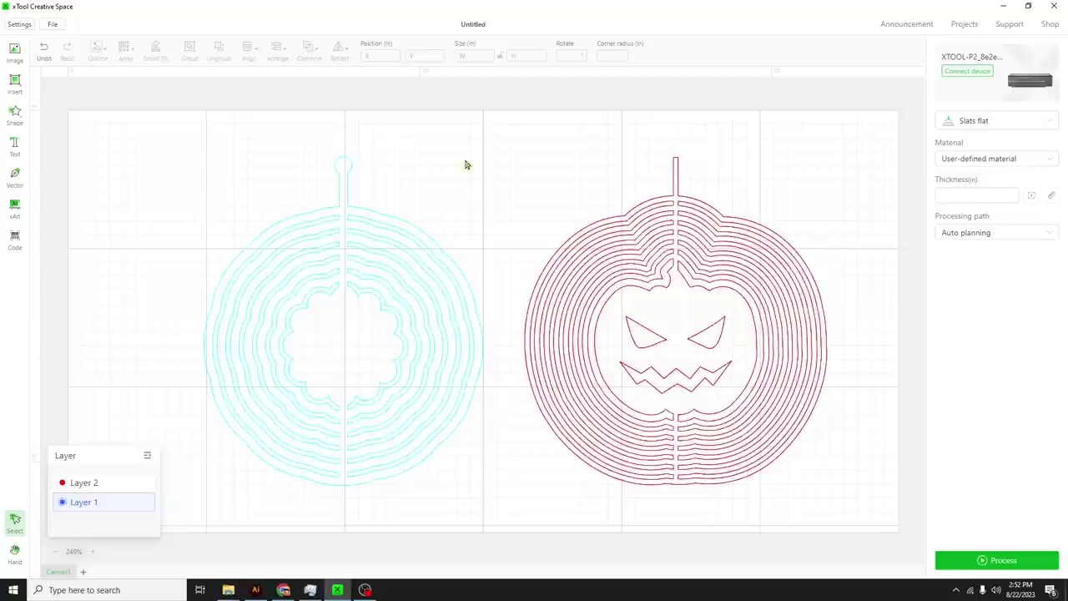
Step: Insert a 0.5-inch circle and move it onto the top of the pumpkin's stem
{"action": "left_click", "coordinate": [15, 81]}
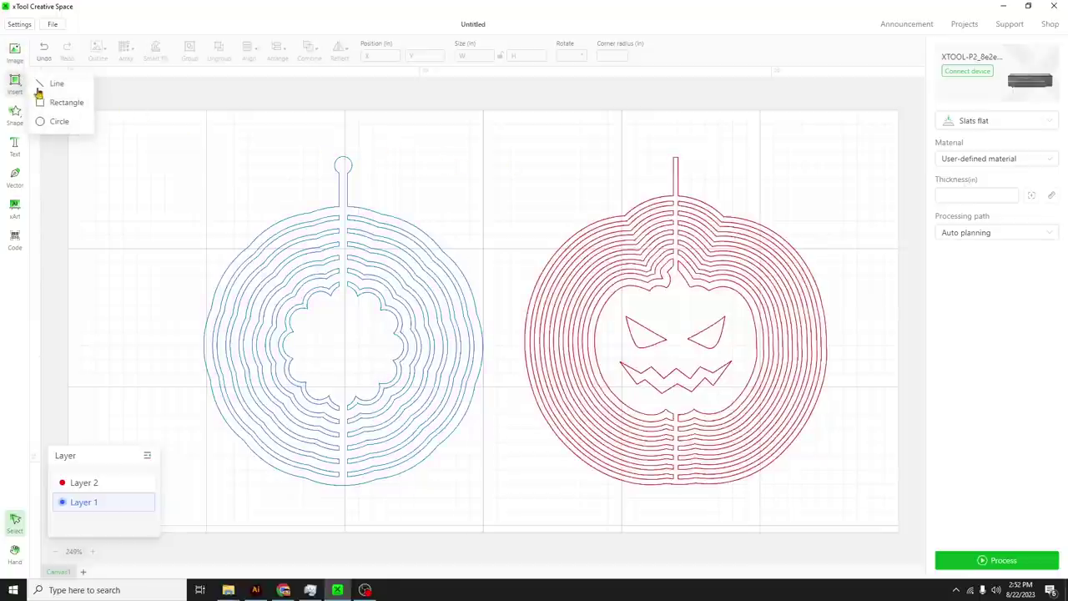
{"action": "left_click", "coordinate": [63, 119]}
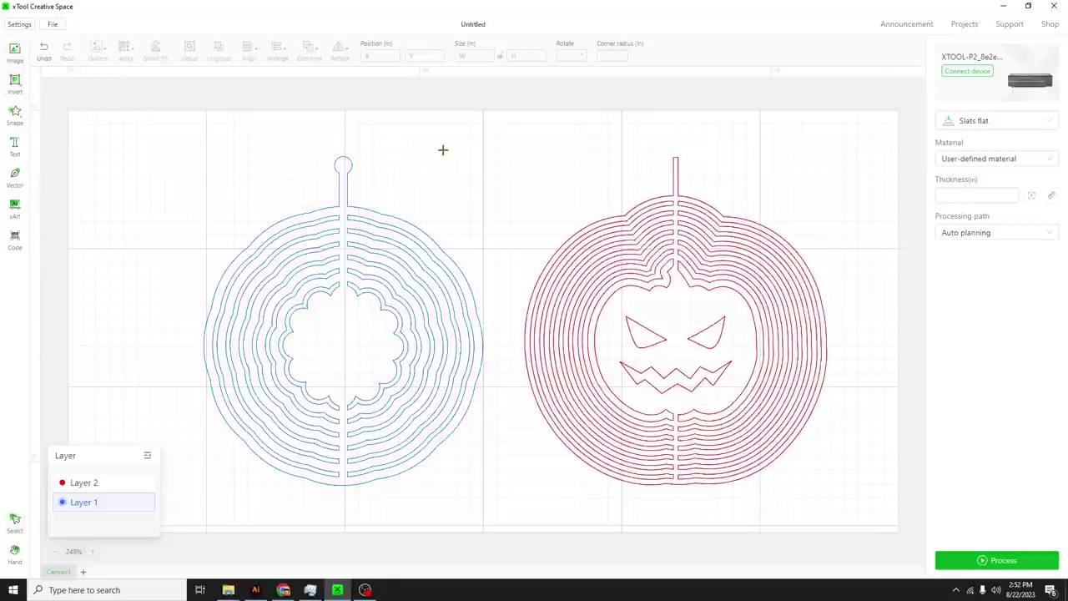
{"action": "left_click", "coordinate": [548, 171]}
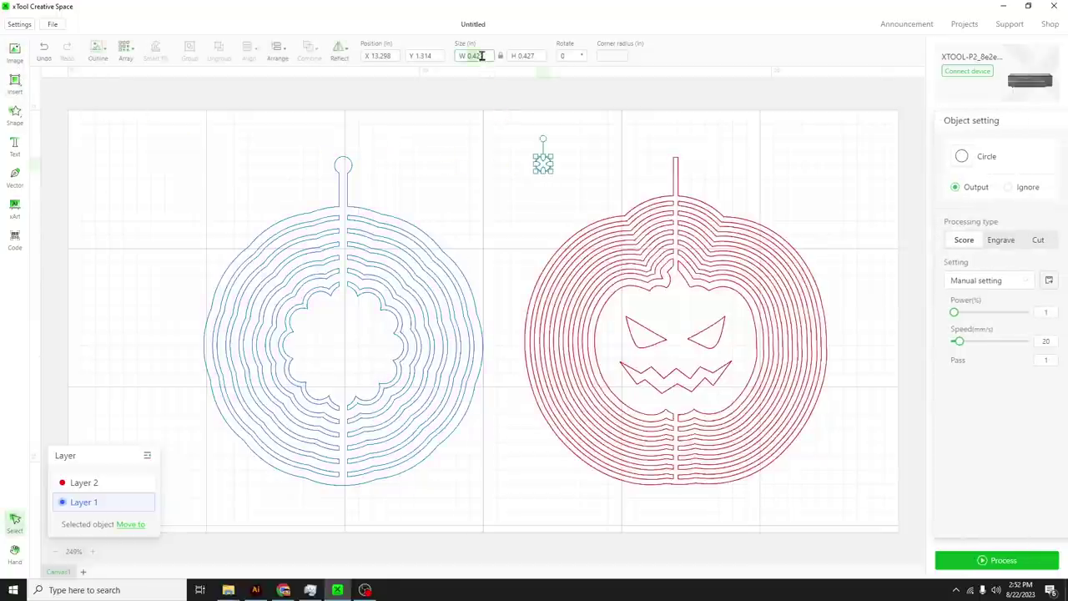
{"action": "type", "text": "5"}
{"action": "key", "text": "Return"}
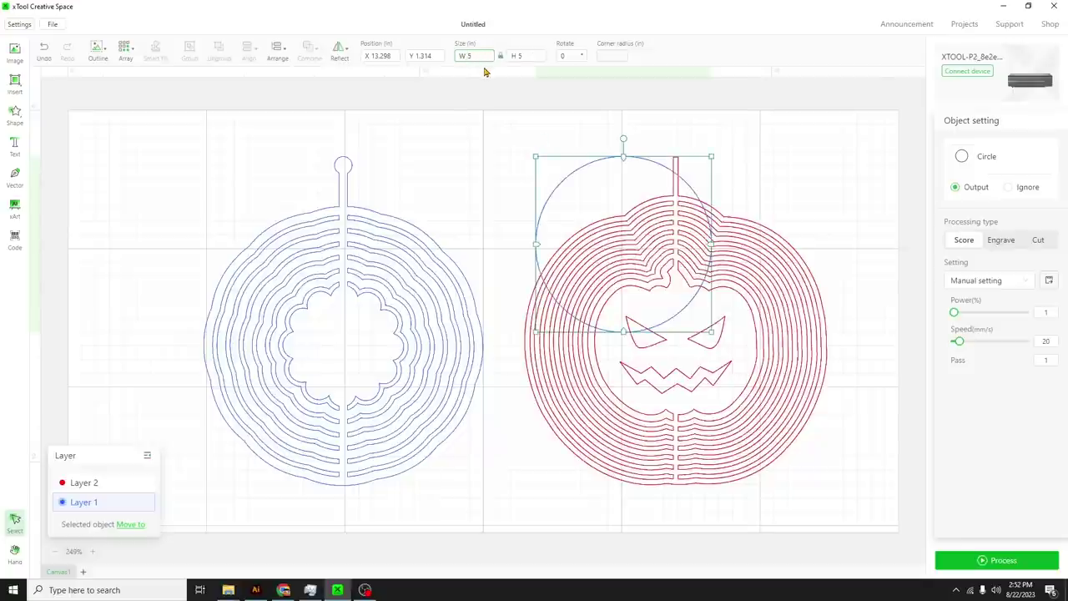
{"action": "key", "text": "Return"}
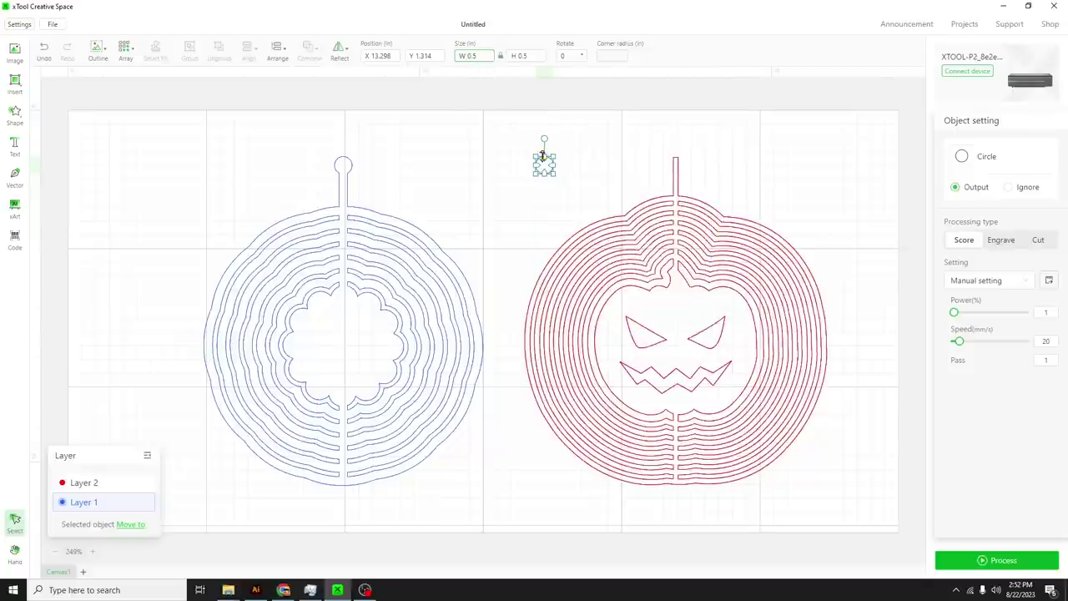
{"action": "left_click_drag", "start_coordinate": [544, 169], "coordinate": [676, 165]}
Step: Select the pumpkin and the ring together, then centre and combine them
{"action": "scroll", "coordinate": [700, 188], "scroll_direction": "up", "scroll_amount": 2}
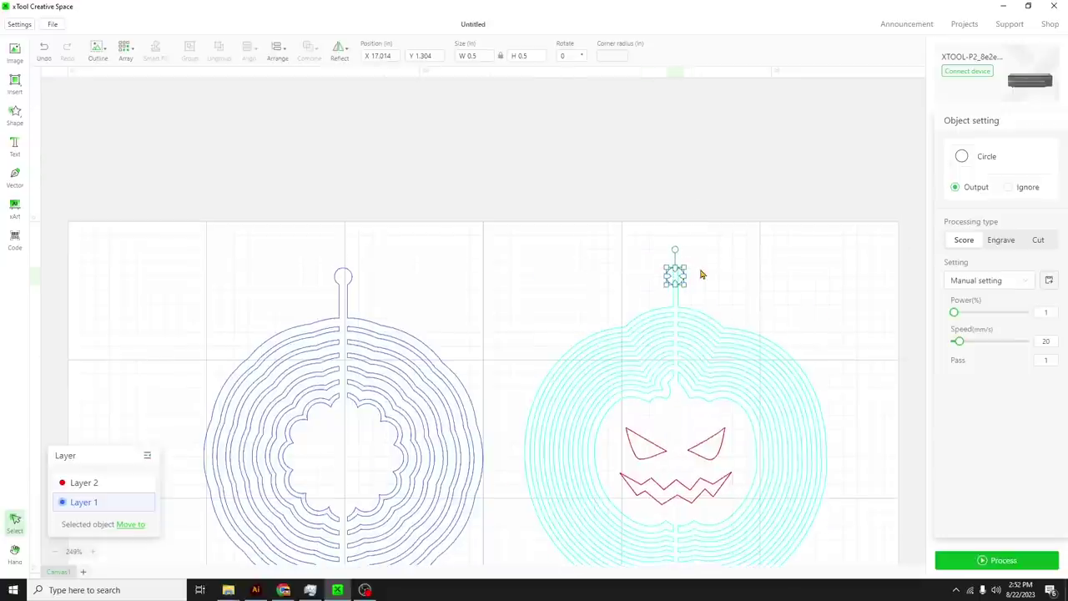
{"action": "left_click", "coordinate": [703, 287]}
{"action": "left_click", "coordinate": [684, 276]}
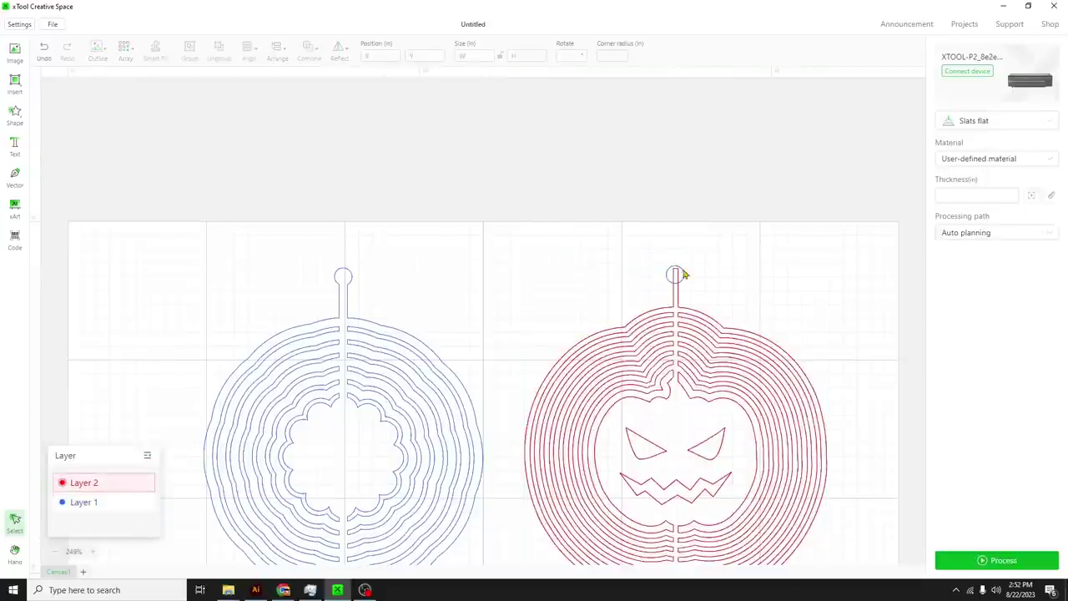
{"action": "left_click", "coordinate": [699, 270]}
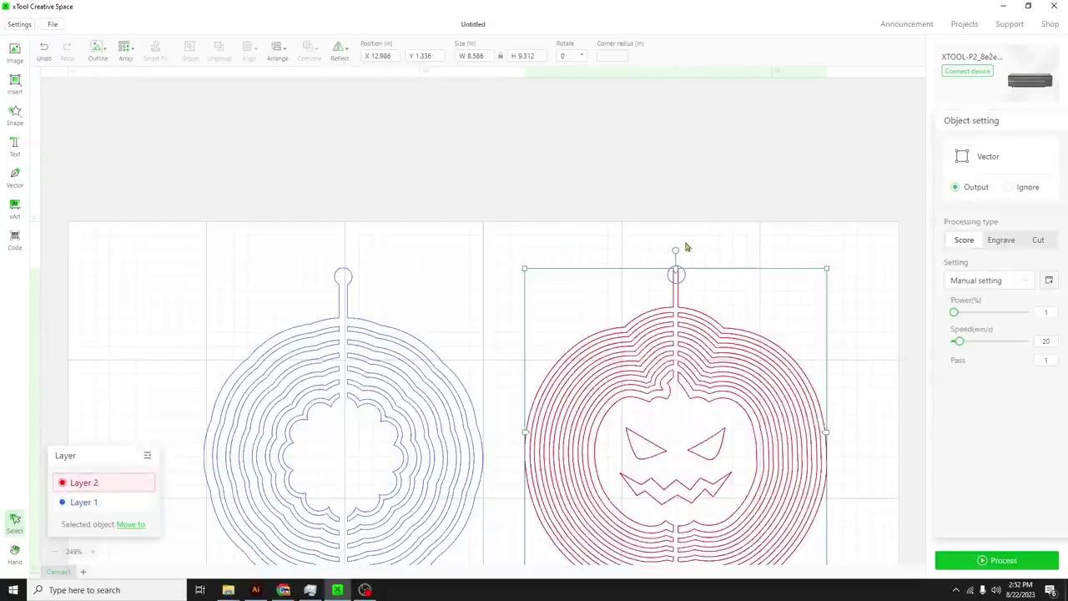
{"action": "left_click", "coordinate": [684, 271]}
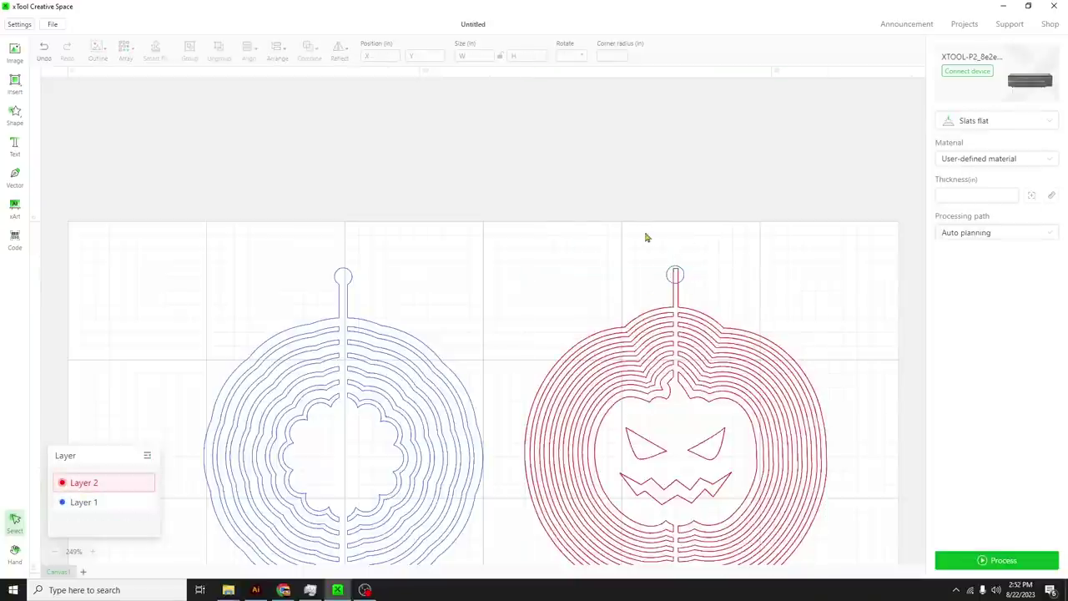
{"action": "left_click_drag", "start_coordinate": [644, 236], "coordinate": [727, 337]}
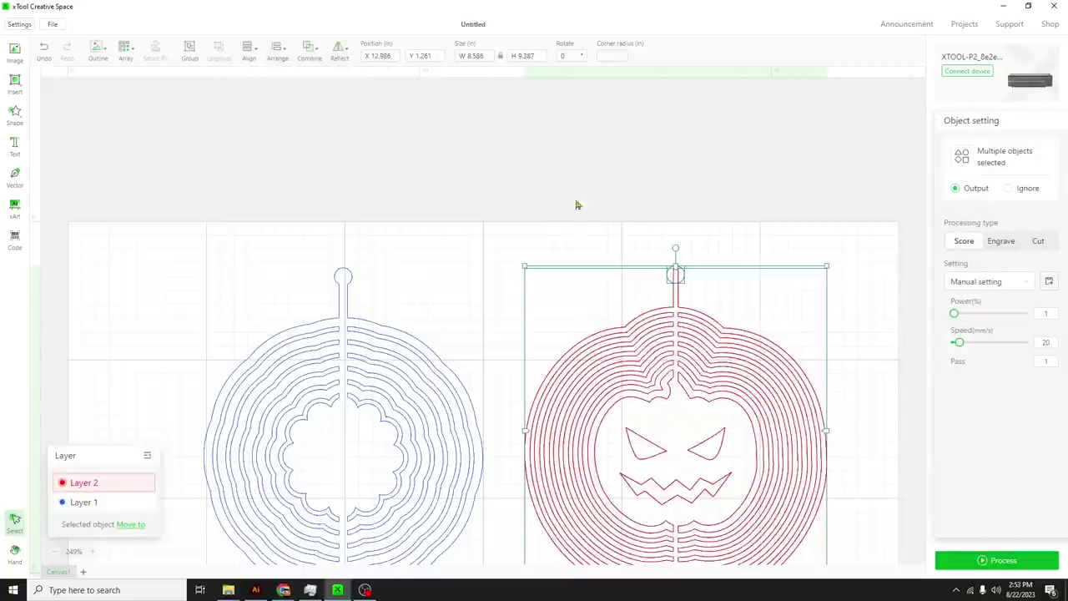
{"action": "left_click", "coordinate": [391, 141]}
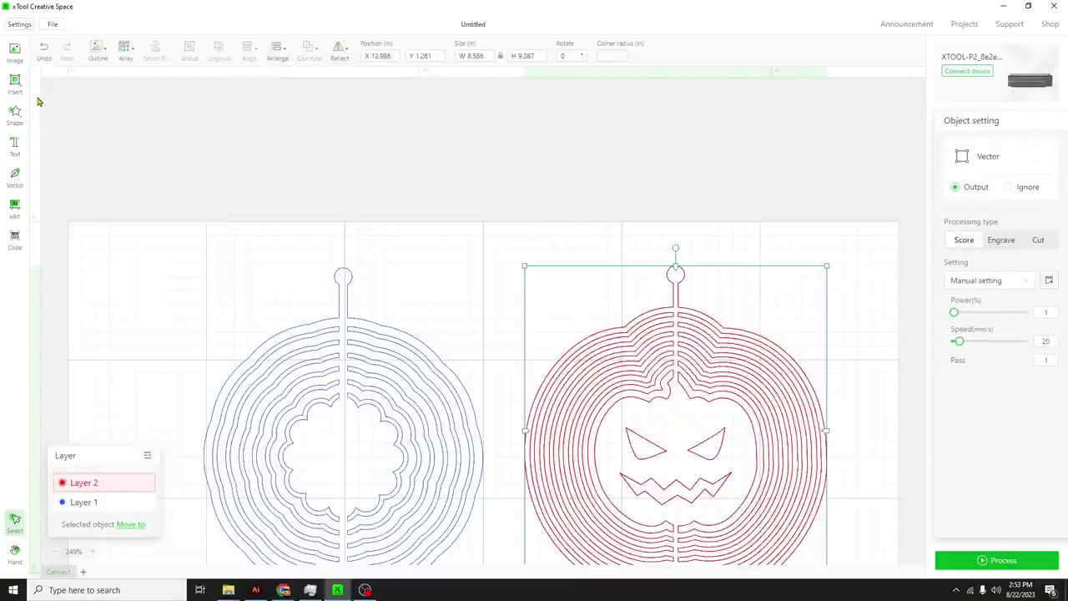
Step: Insert a circle, size it to 0.2 in and place it inside the blue spinner's top ring
{"action": "left_click", "coordinate": [14, 80]}
{"action": "left_click", "coordinate": [67, 122]}
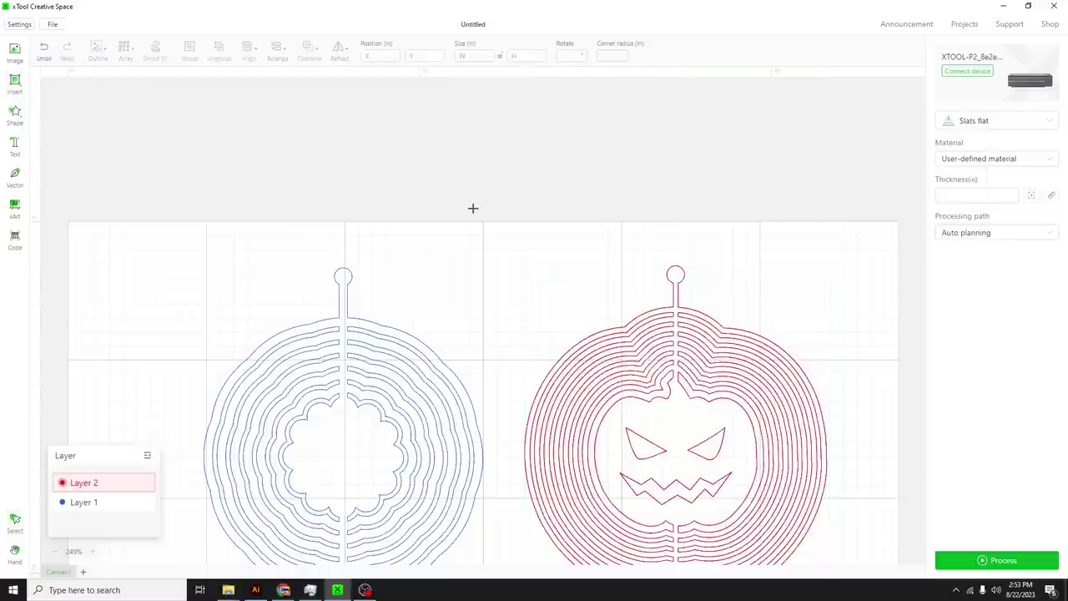
{"action": "left_click", "coordinate": [478, 215]}
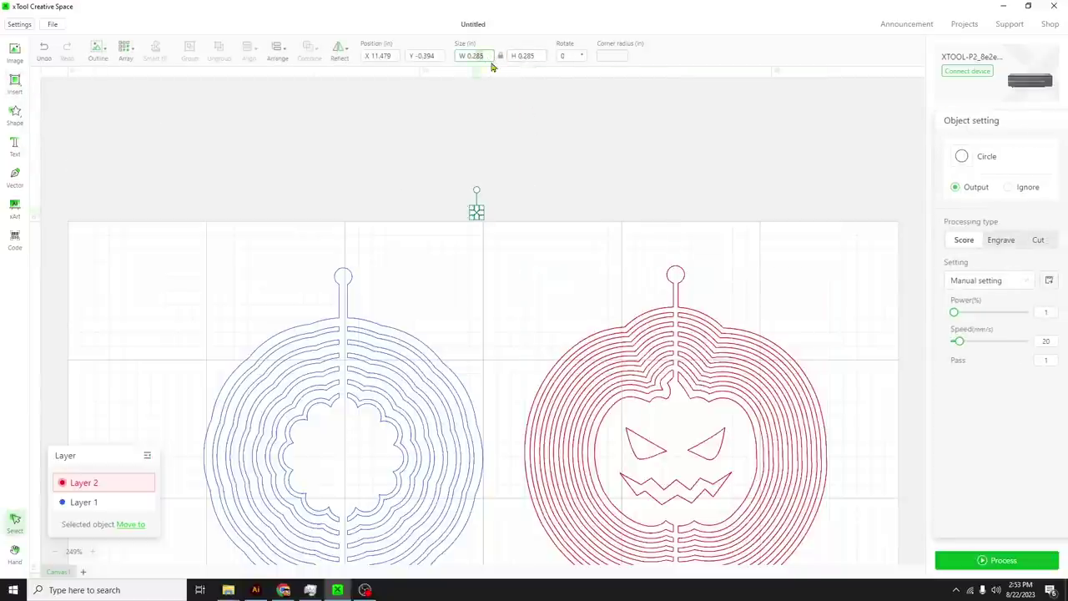
{"action": "key", "text": "BackSpace"}
{"action": "key", "text": "BackSpace"}
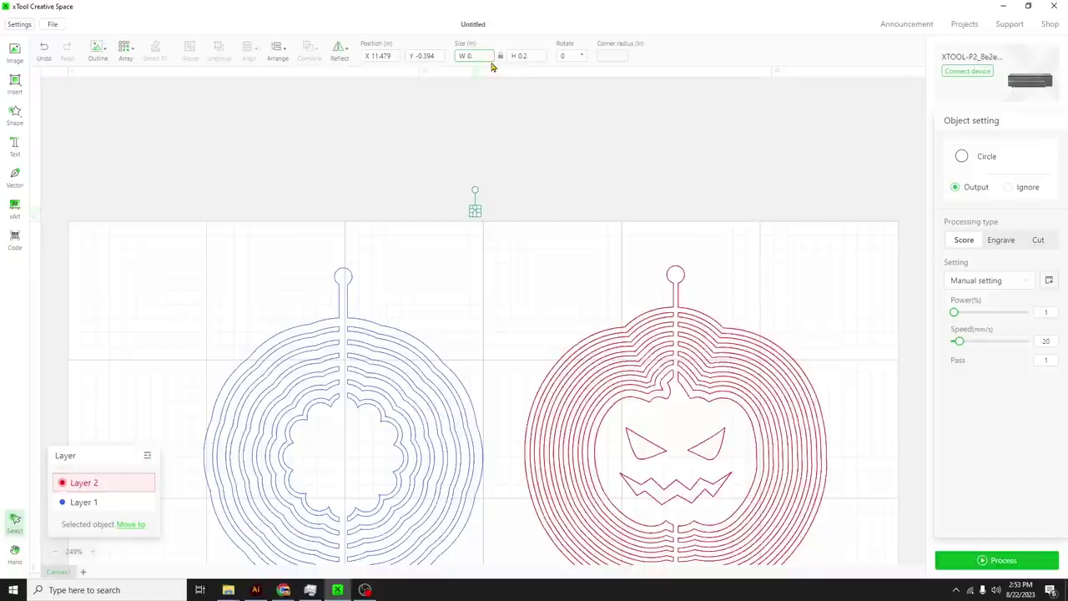
{"action": "type", "text": "125"}
{"action": "left_click_drag", "start_coordinate": [473, 209], "coordinate": [343, 275]}
{"action": "left_click", "coordinate": [377, 281]}
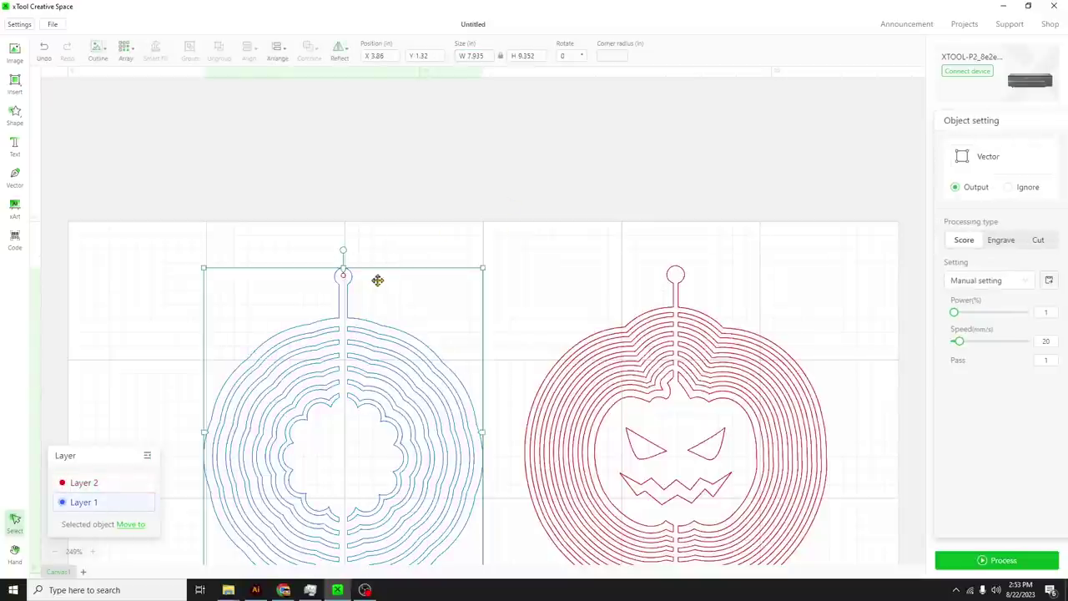
{"action": "left_click", "coordinate": [344, 272]}
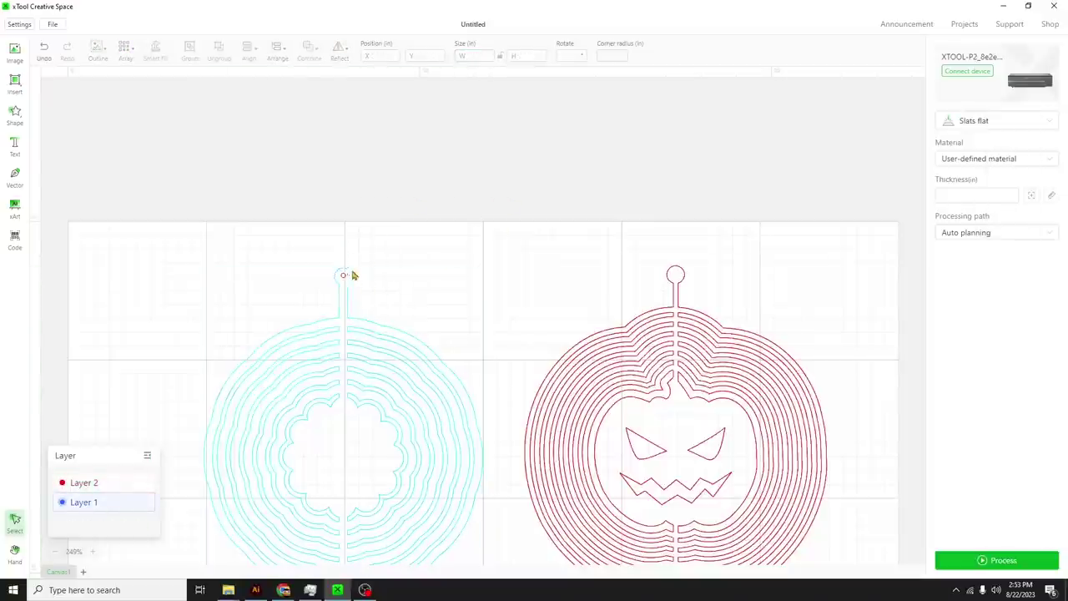
{"action": "left_click", "coordinate": [343, 276]}
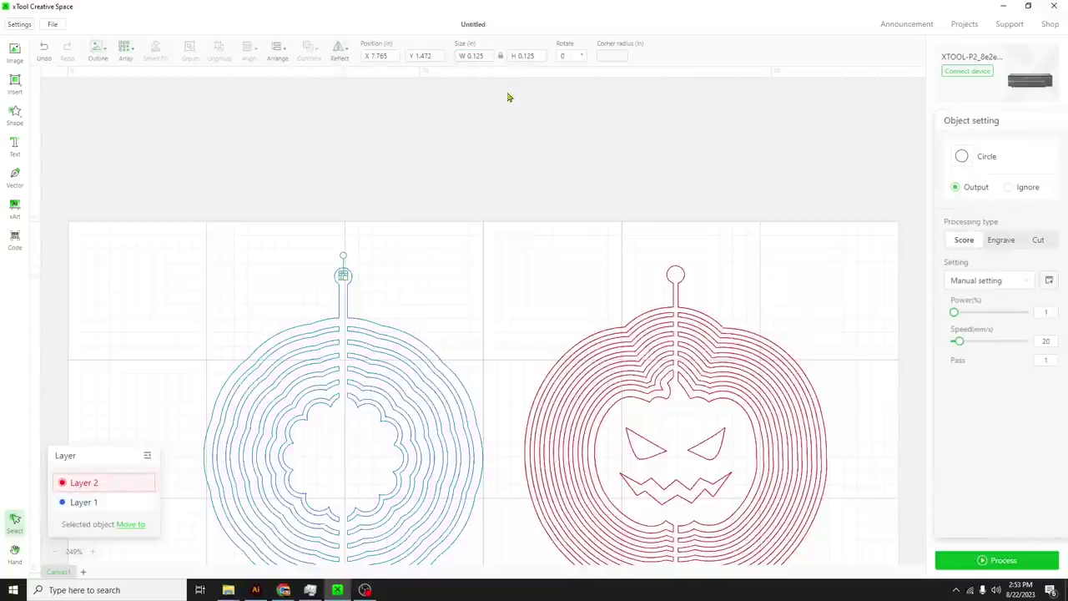
{"action": "left_click", "coordinate": [479, 55]}
{"action": "type", "text": "2"}
Step: Duplicate the 0.2-in hole circle and move the copy into the red pumpkin's top ring
{"action": "left_click", "coordinate": [374, 279]}
{"action": "left_click", "coordinate": [397, 212]}
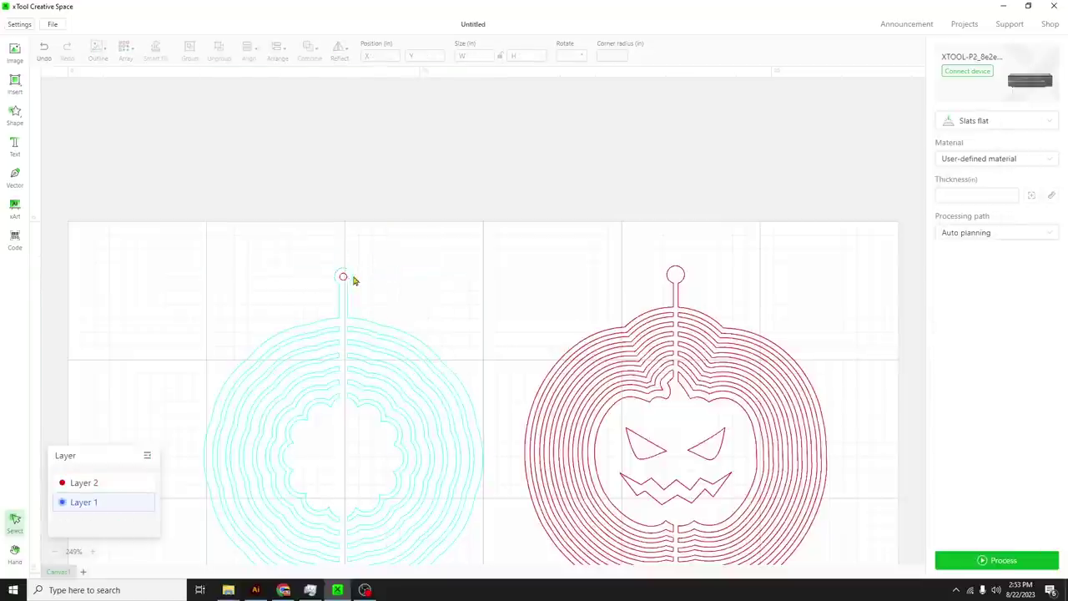
{"action": "left_click", "coordinate": [343, 276]}
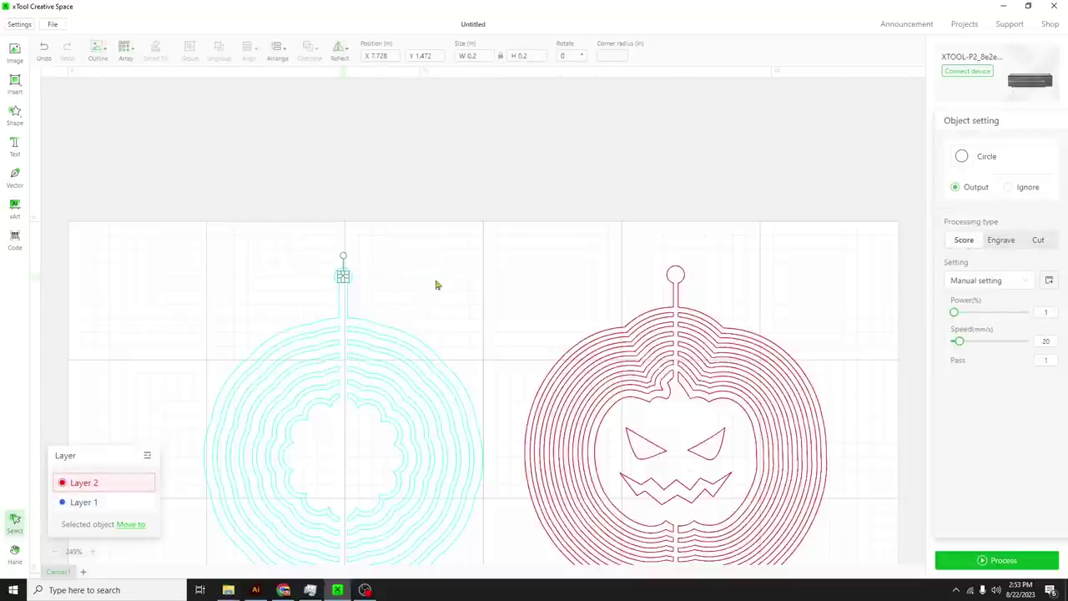
{"action": "key", "text": "ctrl+d"}
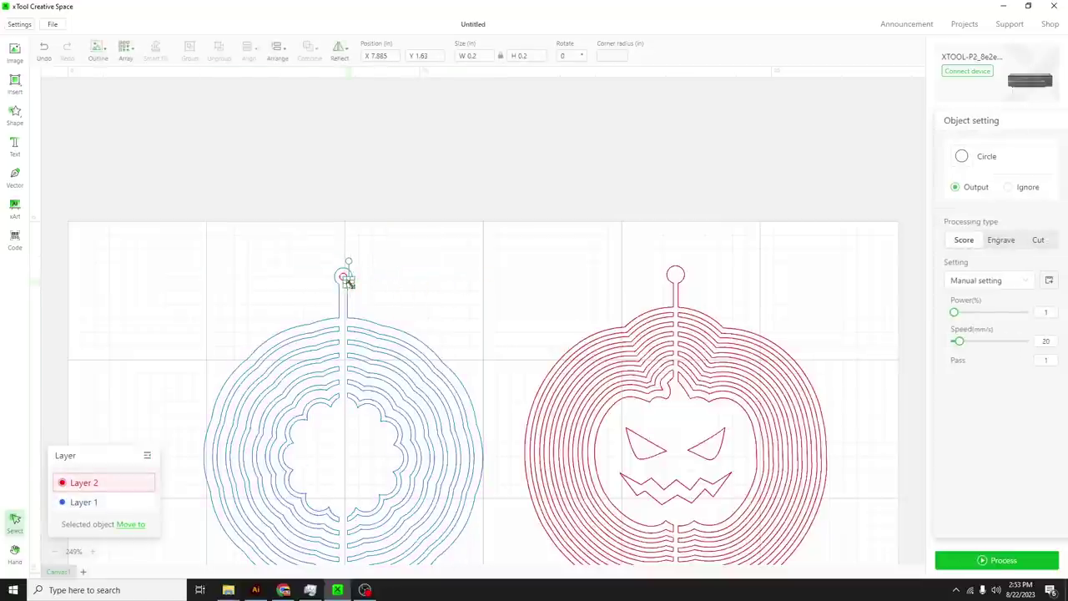
{"action": "left_click_drag", "start_coordinate": [348, 282], "coordinate": [675, 274]}
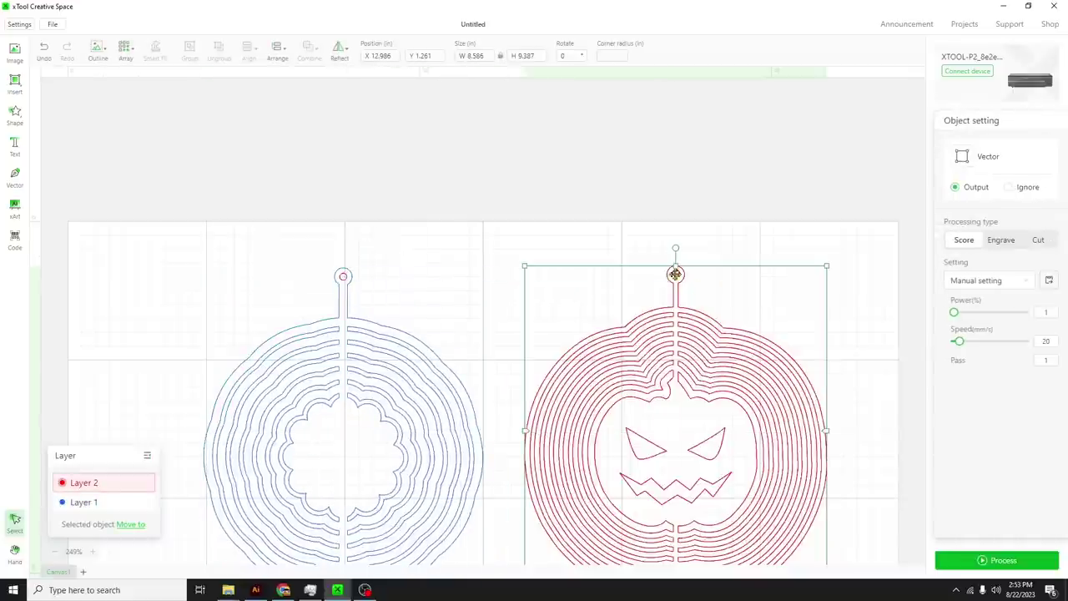
Step: Group the pumpkin's eyes and mouth, centre the hole in its ring, then reselect the blue spinner's hole
{"action": "left_click", "coordinate": [813, 501]}
{"action": "left_click_drag", "start_coordinate": [614, 417], "coordinate": [738, 511]}
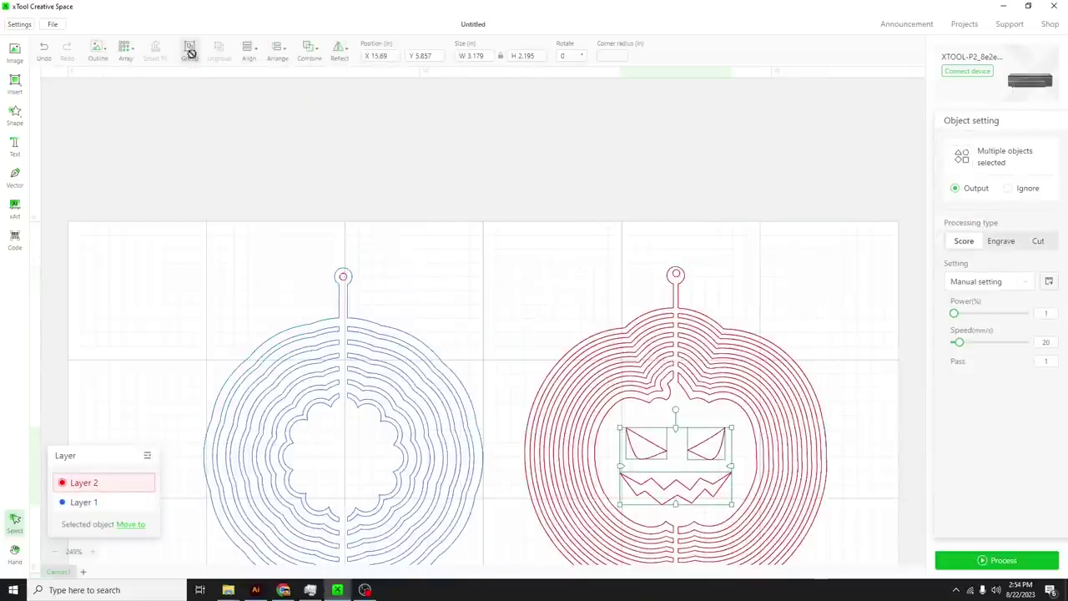
{"action": "left_click", "coordinate": [190, 53]}
{"action": "left_click", "coordinate": [248, 50]}
{"action": "left_click", "coordinate": [279, 125]}
{"action": "left_click", "coordinate": [675, 276]}
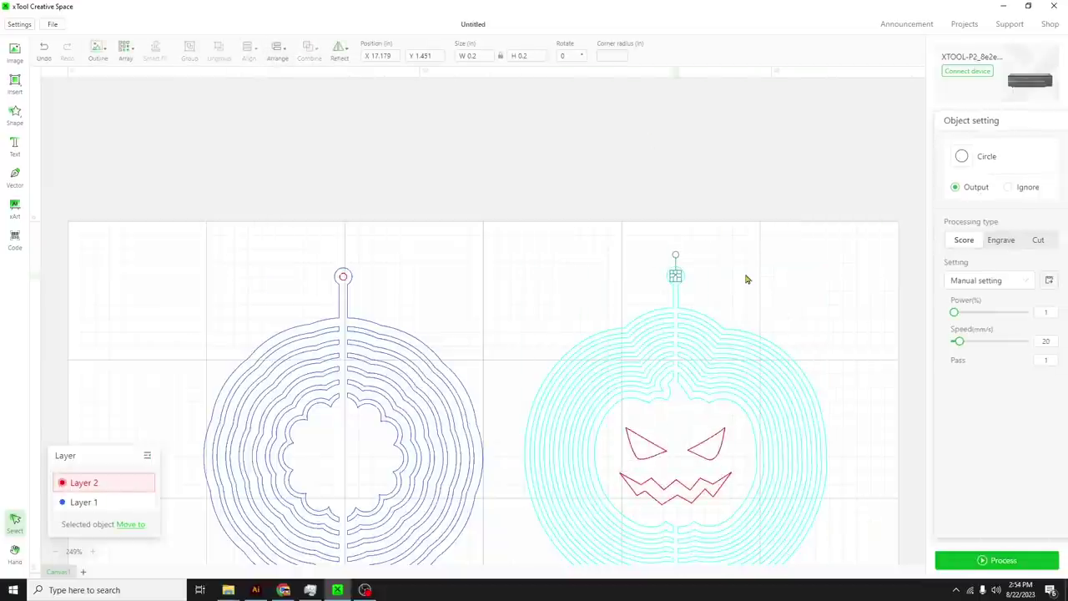
{"action": "left_click", "coordinate": [732, 279]}
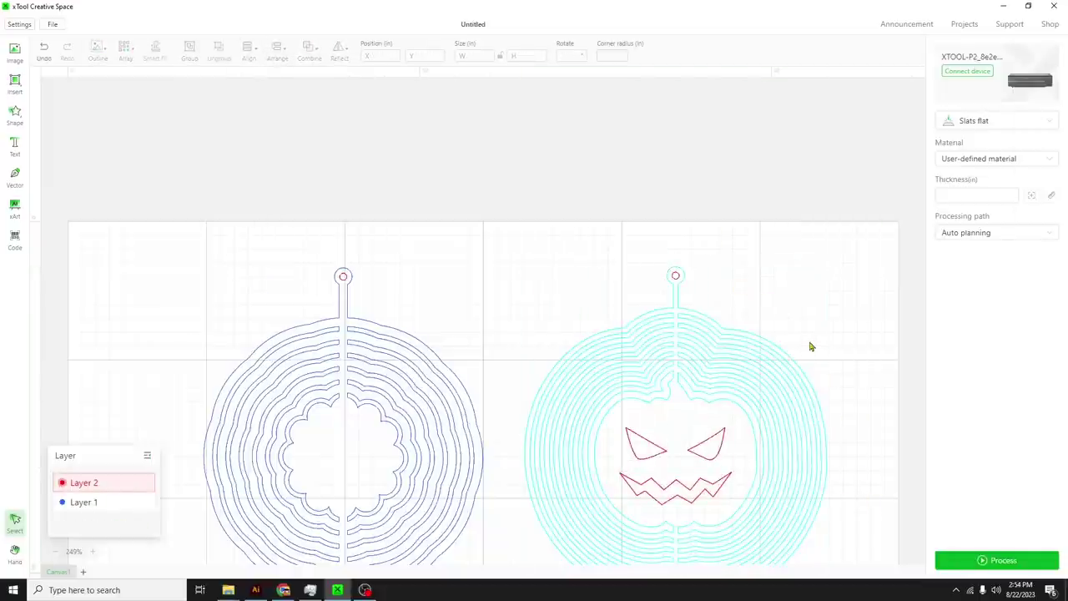
{"action": "left_click", "coordinate": [343, 275]}
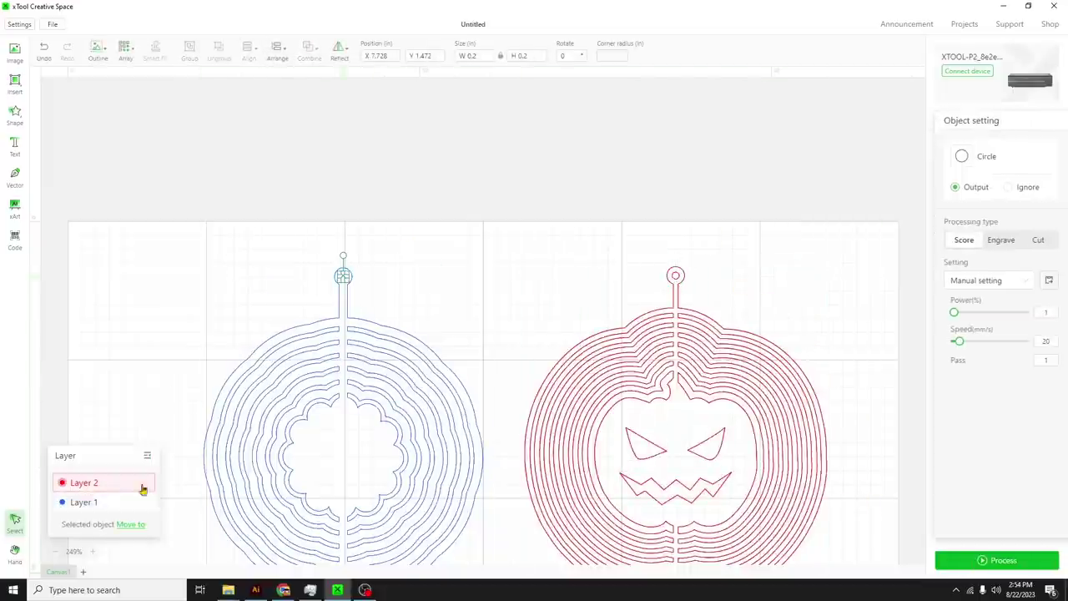